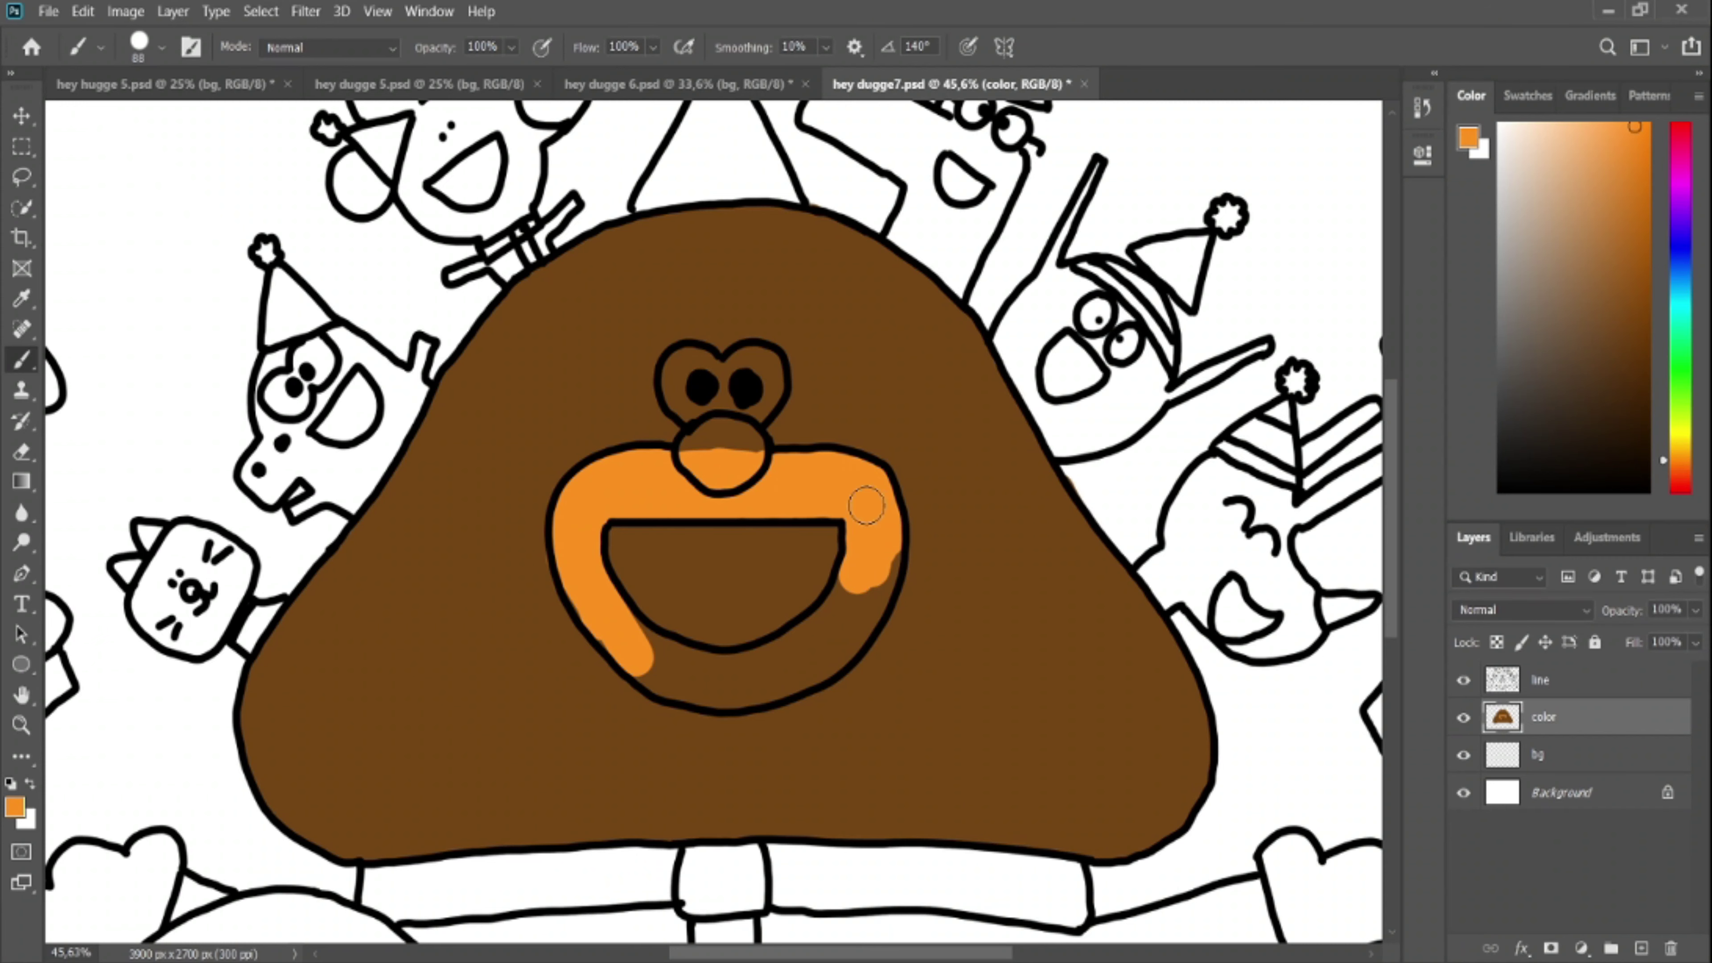
Finish filling the large dog's muzzle with orange around the open mouth
{"action": "left_click_drag", "start_coordinate": [866, 506], "coordinate": [814, 664]}
{"action": "mouse_move", "coordinate": [640, 664]}
{"action": "left_mouse_down"}
{"action": "mouse_move", "coordinate": [709, 675]}
{"action": "mouse_move", "coordinate": [798, 643]}
{"action": "left_mouse_up"}
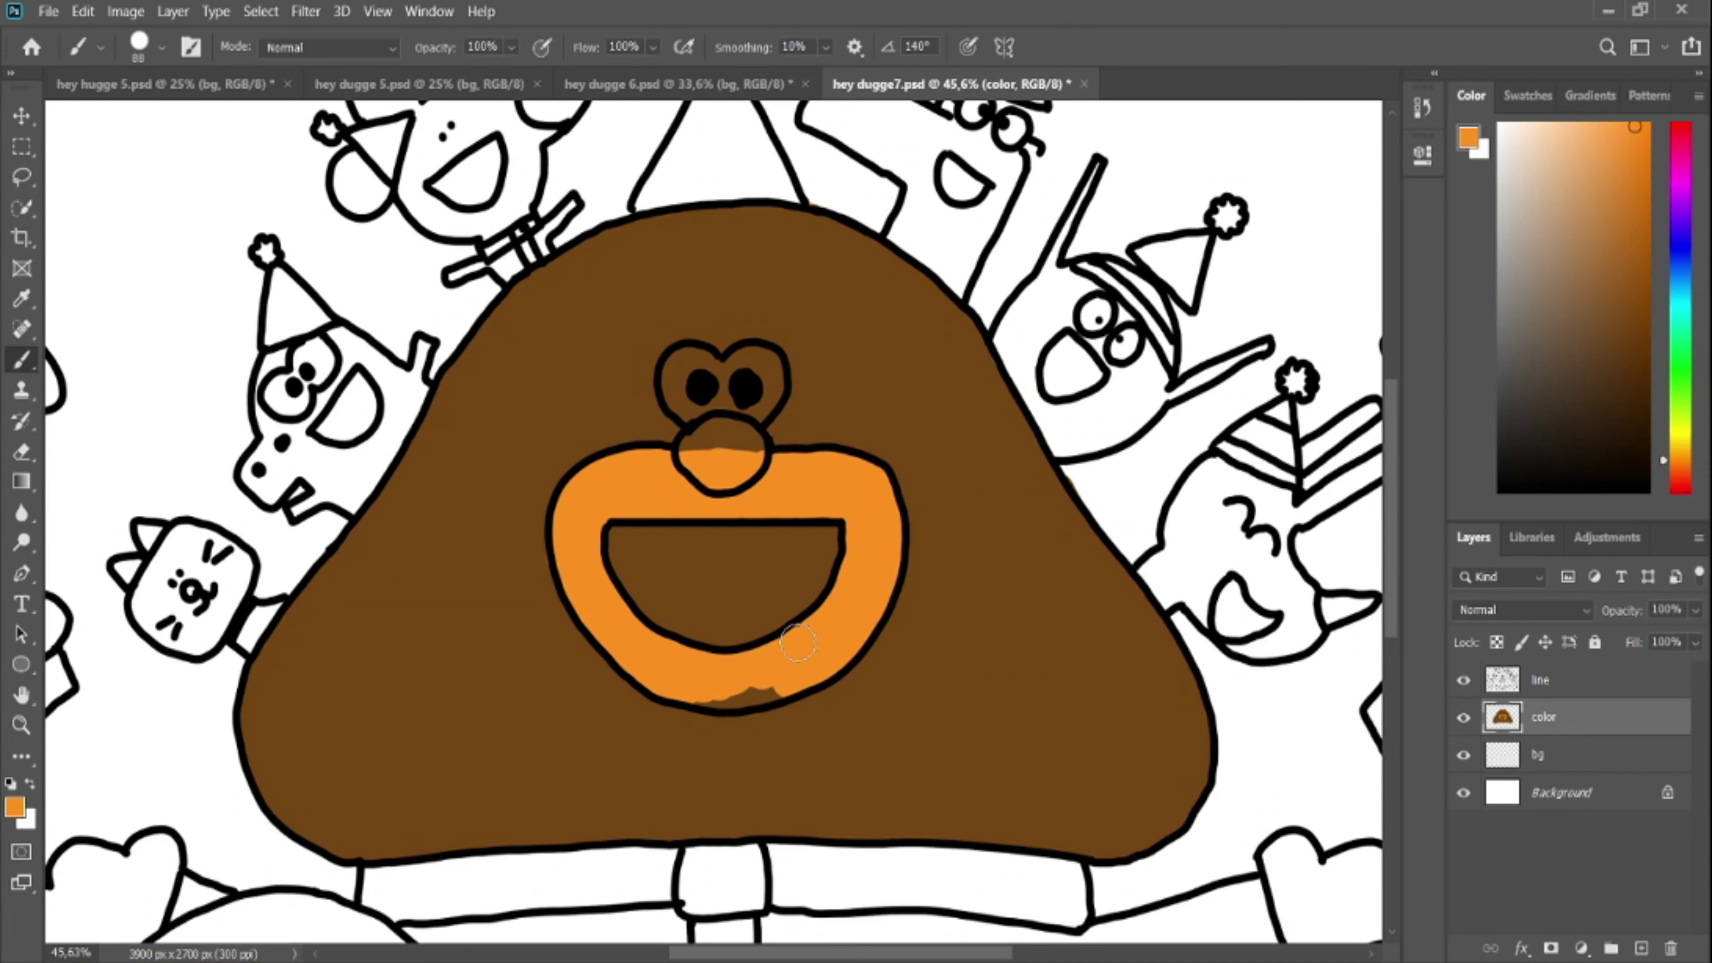
Paint the large dog's nose black and the whites of its eyes white
{"action": "key", "text": "d"}
{"action": "left_click_drag", "start_coordinate": [697, 462], "coordinate": [739, 446]}
{"action": "left_click_drag", "start_coordinate": [681, 368], "coordinate": [722, 384]}
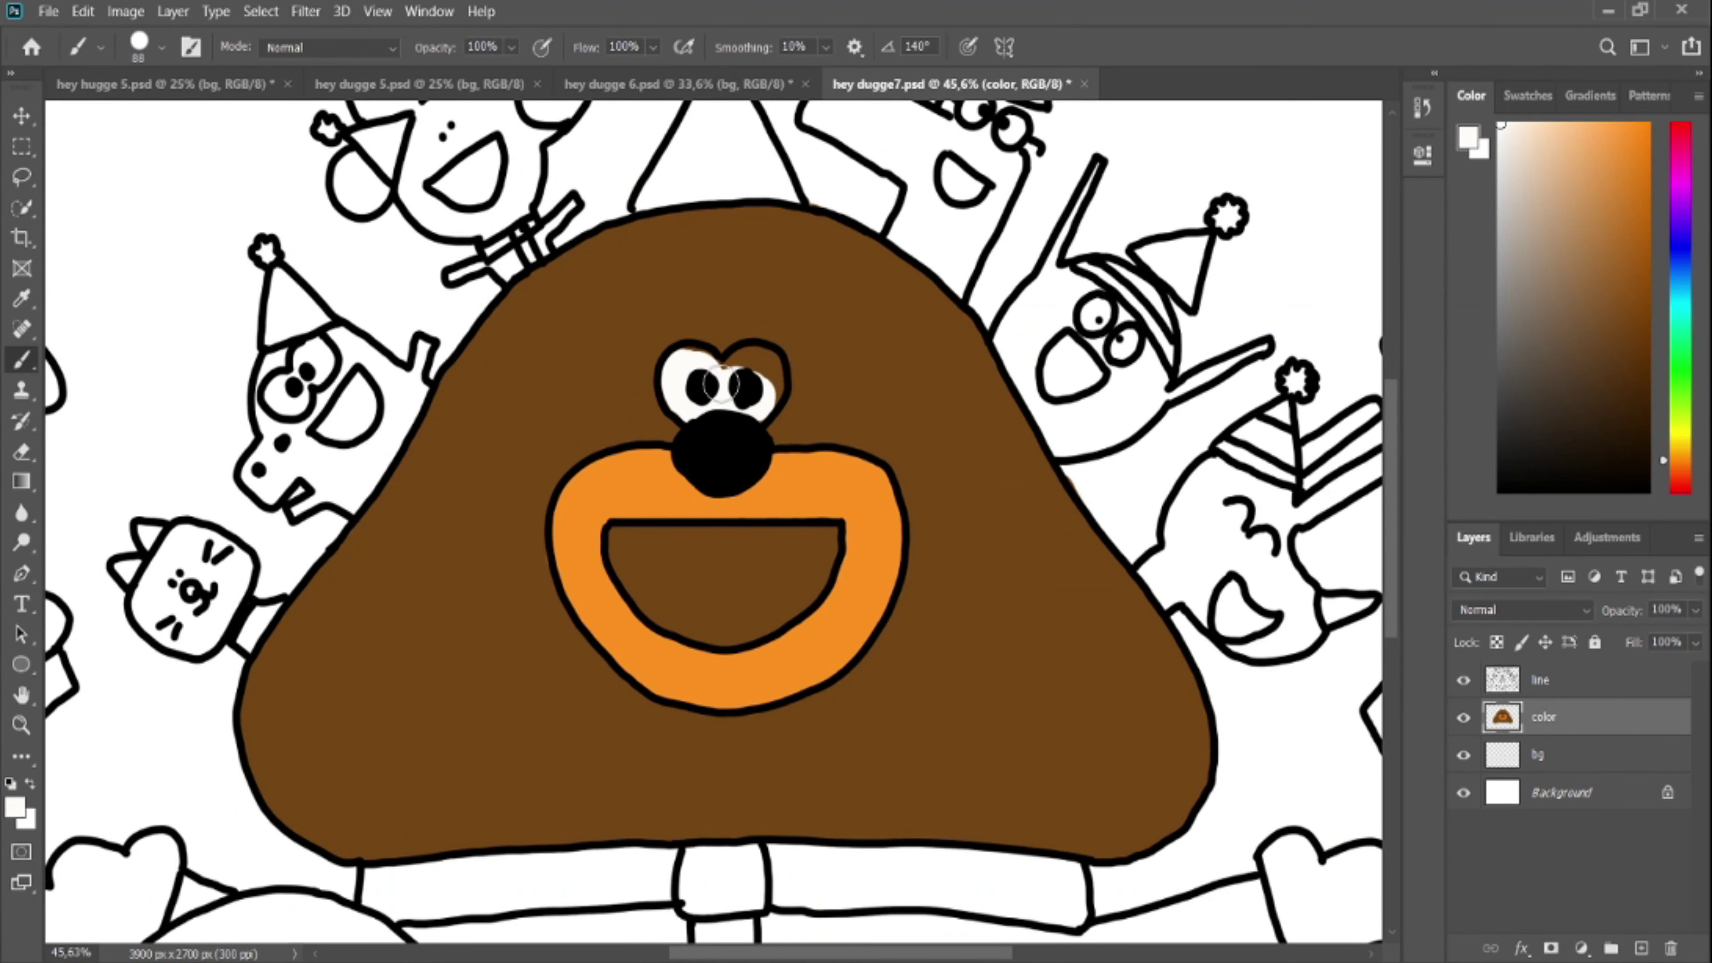
Fill the inside of the large dog's open mouth with dark crimson
{"action": "left_click_drag", "start_coordinate": [1682, 168], "coordinate": [1682, 136]}
{"action": "left_click", "coordinate": [1646, 235]}
{"action": "mouse_move", "coordinate": [623, 549]}
{"action": "left_mouse_down"}
{"action": "mouse_move", "coordinate": [680, 598]}
{"action": "mouse_move", "coordinate": [700, 542]}
{"action": "mouse_move", "coordinate": [692, 614]}
{"action": "mouse_move", "coordinate": [800, 584]}
{"action": "mouse_move", "coordinate": [753, 544]}
{"action": "mouse_move", "coordinate": [808, 543]}
{"action": "left_mouse_up"}
Fill both sides and the hanging end of the large dog's scarf with golden yellow
{"action": "scroll", "coordinate": [702, 513], "scroll_direction": "down", "scroll_amount": 5}
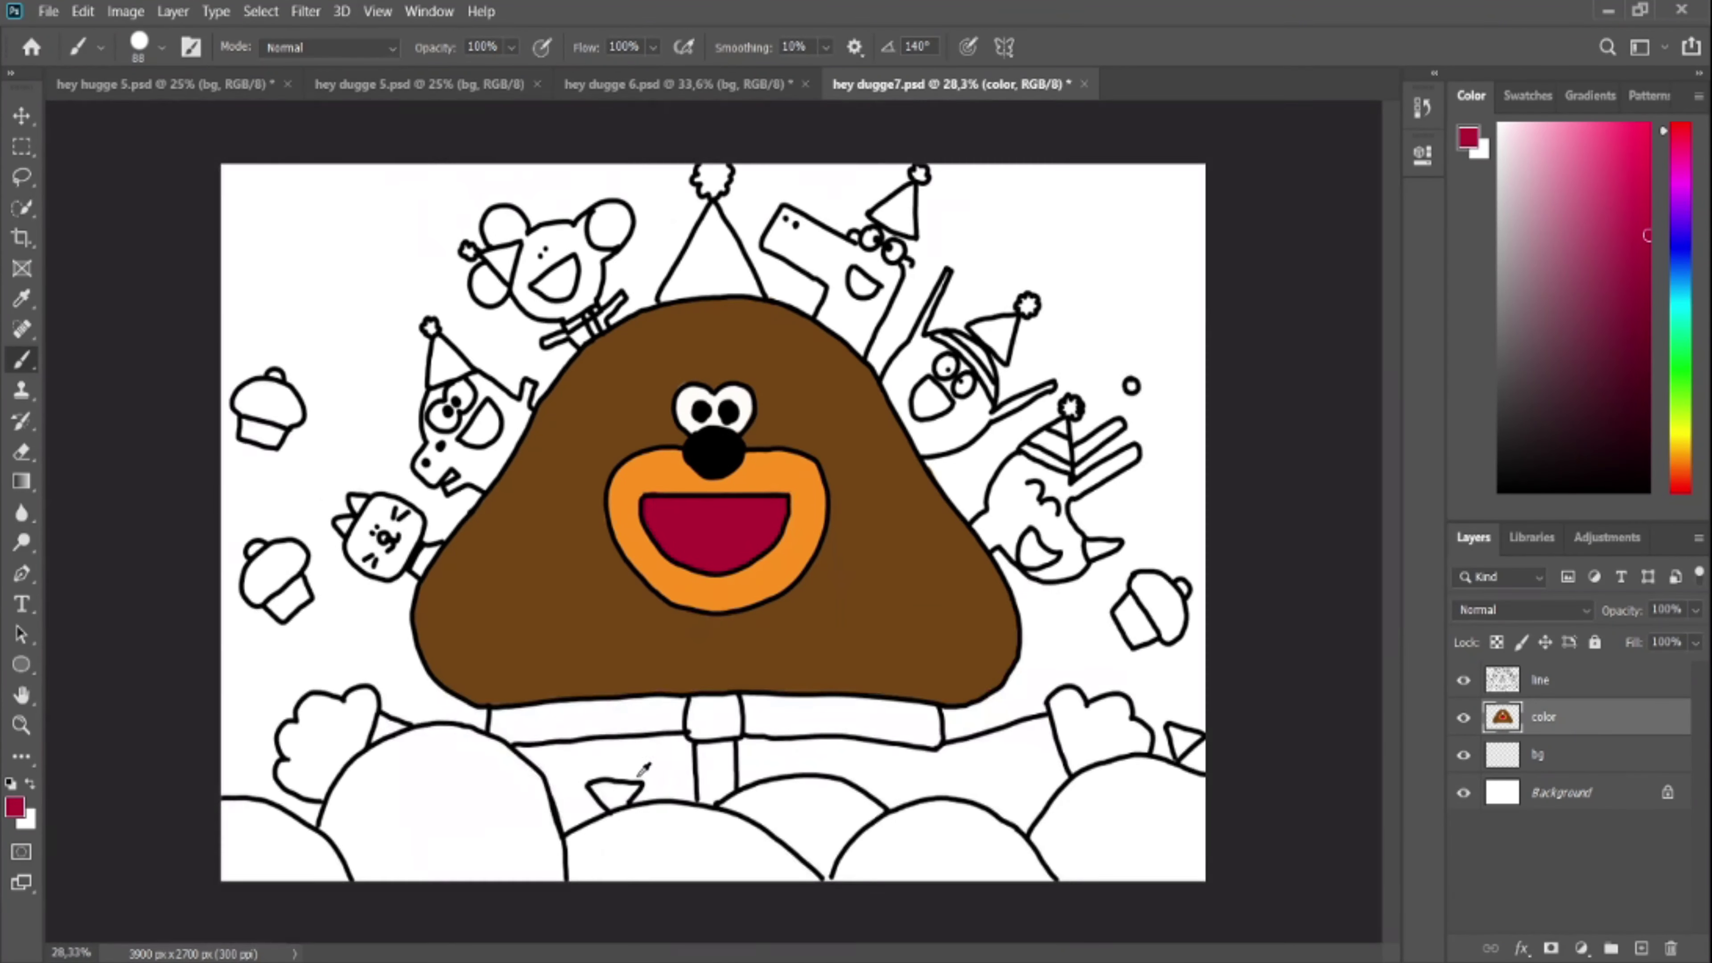
{"action": "scroll", "coordinate": [573, 721], "scroll_direction": "up", "scroll_amount": 3}
{"action": "left_click_drag", "start_coordinate": [1680, 435], "coordinate": [1680, 449]}
{"action": "mouse_move", "coordinate": [479, 745]}
{"action": "left_mouse_down"}
{"action": "mouse_move", "coordinate": [518, 755]}
{"action": "mouse_move", "coordinate": [605, 721]}
{"action": "mouse_move", "coordinate": [664, 744]}
{"action": "mouse_move", "coordinate": [696, 720]}
{"action": "left_mouse_up"}
{"action": "mouse_move", "coordinate": [812, 741]}
{"action": "left_mouse_down"}
{"action": "mouse_move", "coordinate": [1005, 751]}
{"action": "mouse_move", "coordinate": [874, 717]}
{"action": "left_mouse_up"}
{"action": "left_click_drag", "start_coordinate": [770, 780], "coordinate": [773, 781]}
Fill the knot in the middle of the large dog's scarf with bright blue
{"action": "left_click", "coordinate": [1680, 249]}
{"action": "left_click_drag", "start_coordinate": [736, 738], "coordinate": [742, 724]}
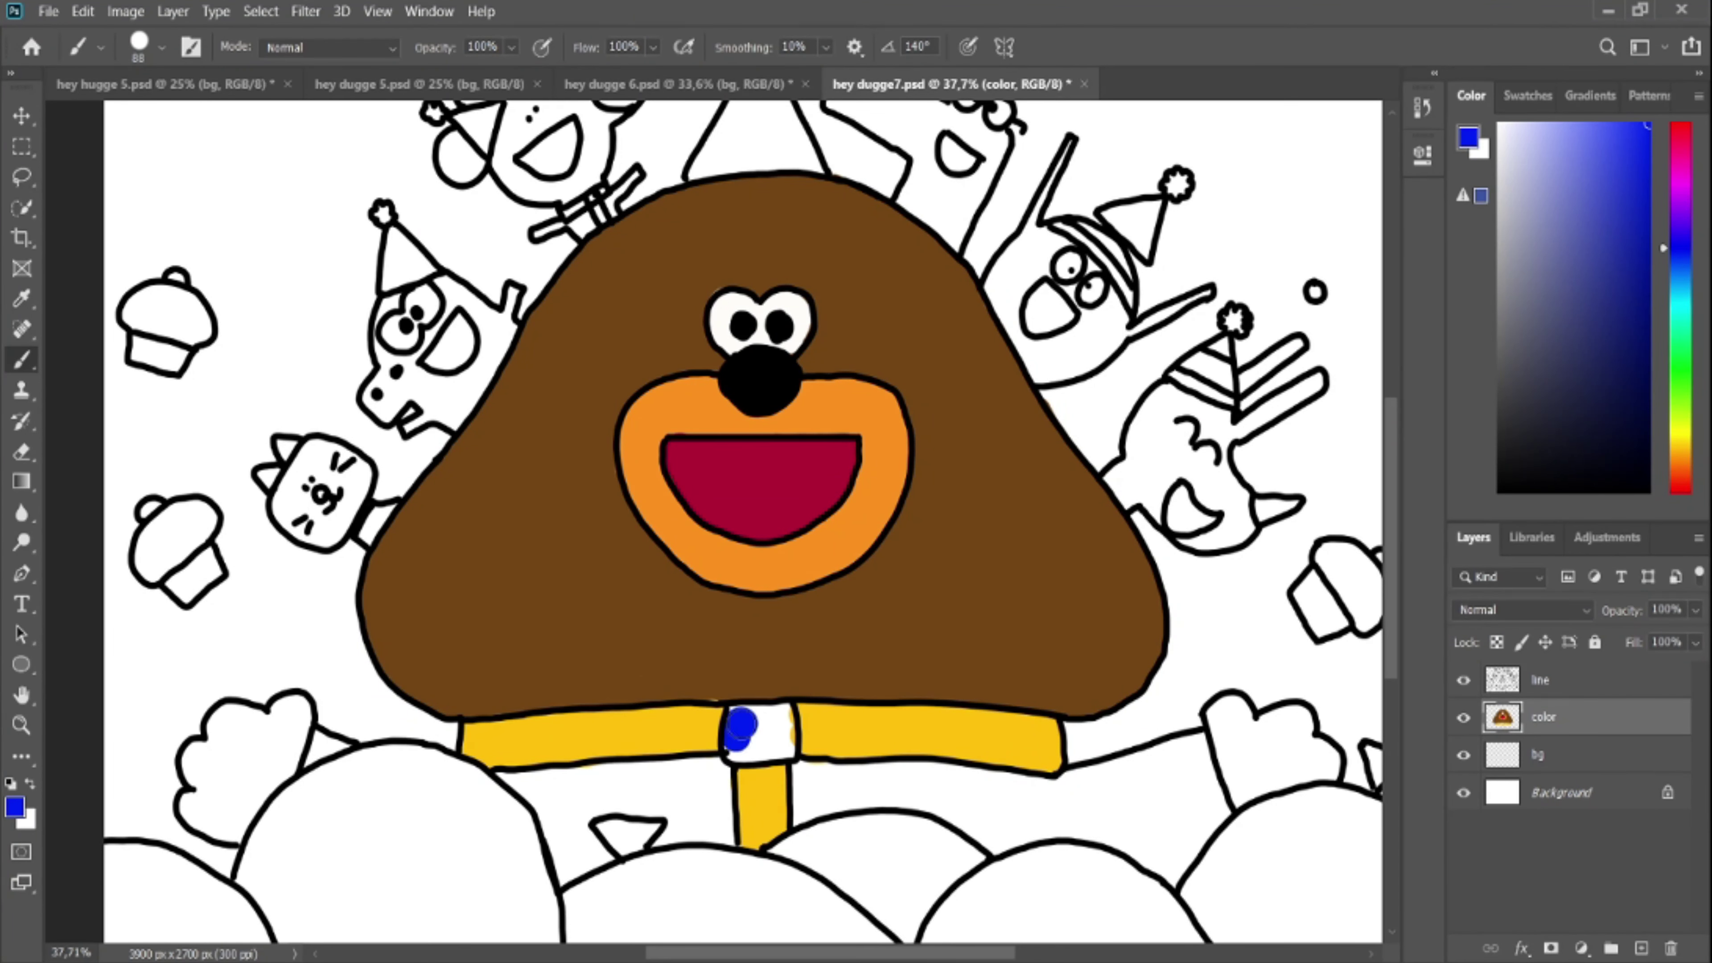
{"action": "left_click", "coordinate": [712, 721], "text": "alt"}
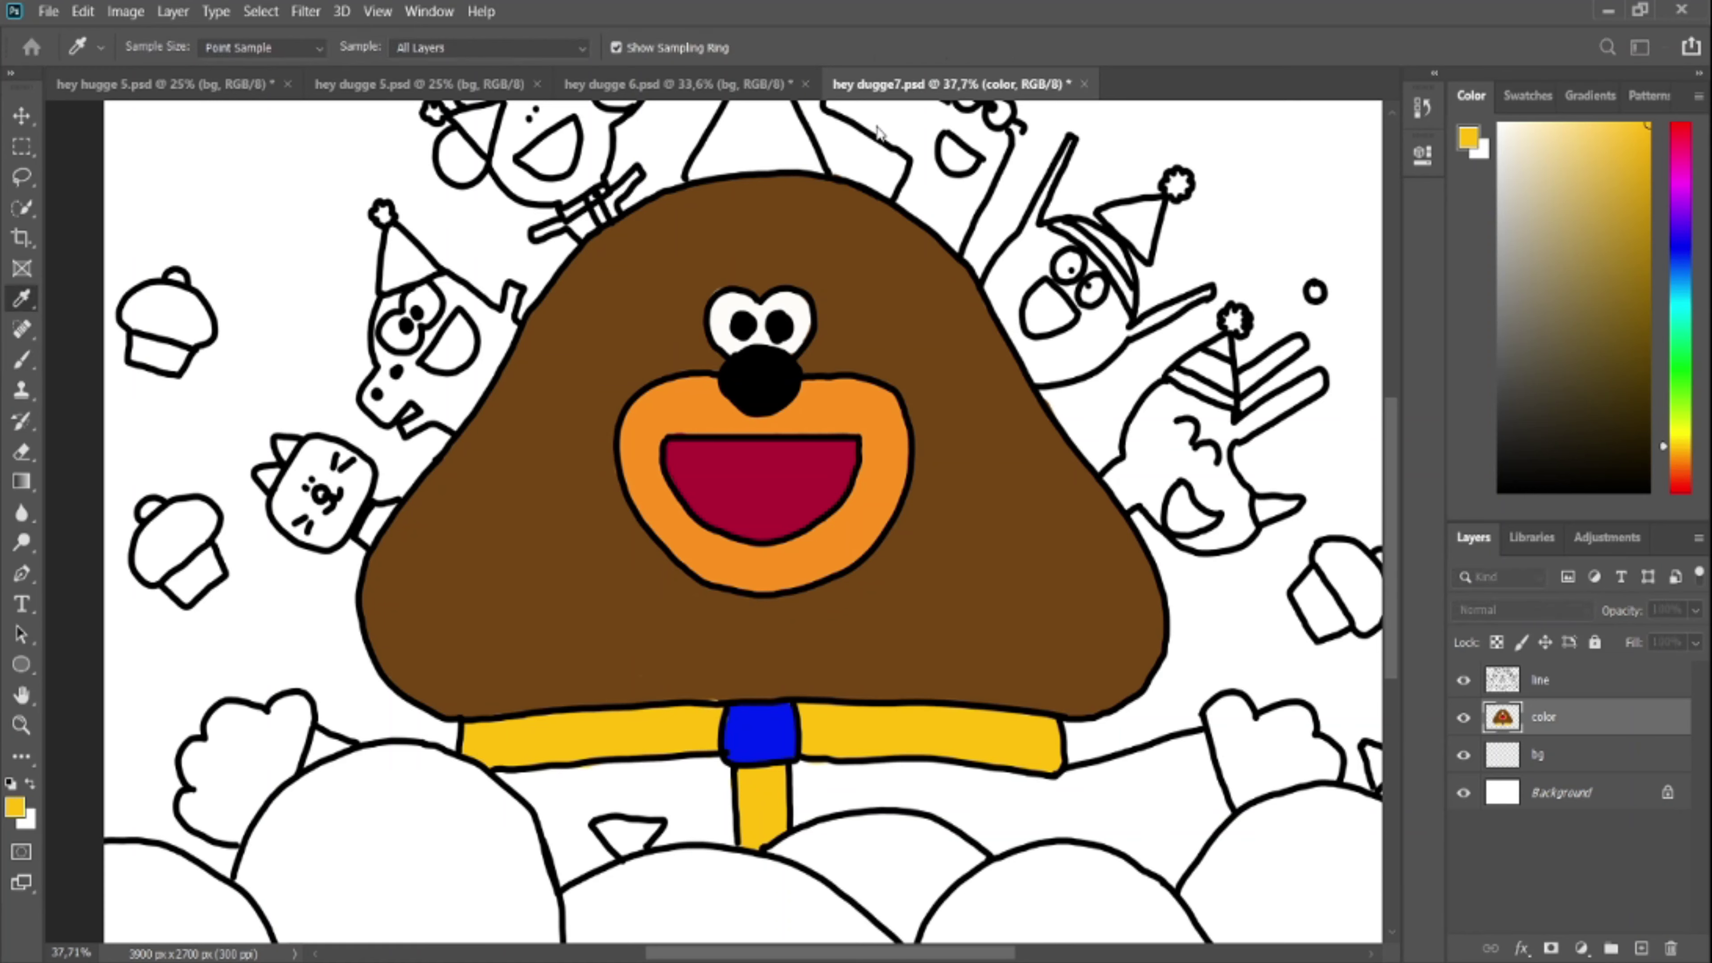
Paint the large dog's body and arms in a lighter brown than the head
{"action": "left_click", "coordinate": [707, 679], "text": "alt"}
{"action": "scroll", "coordinate": [581, 459], "scroll_direction": "down", "scroll_amount": 3}
{"action": "scroll", "coordinate": [489, 820], "scroll_direction": "up", "scroll_amount": 4}
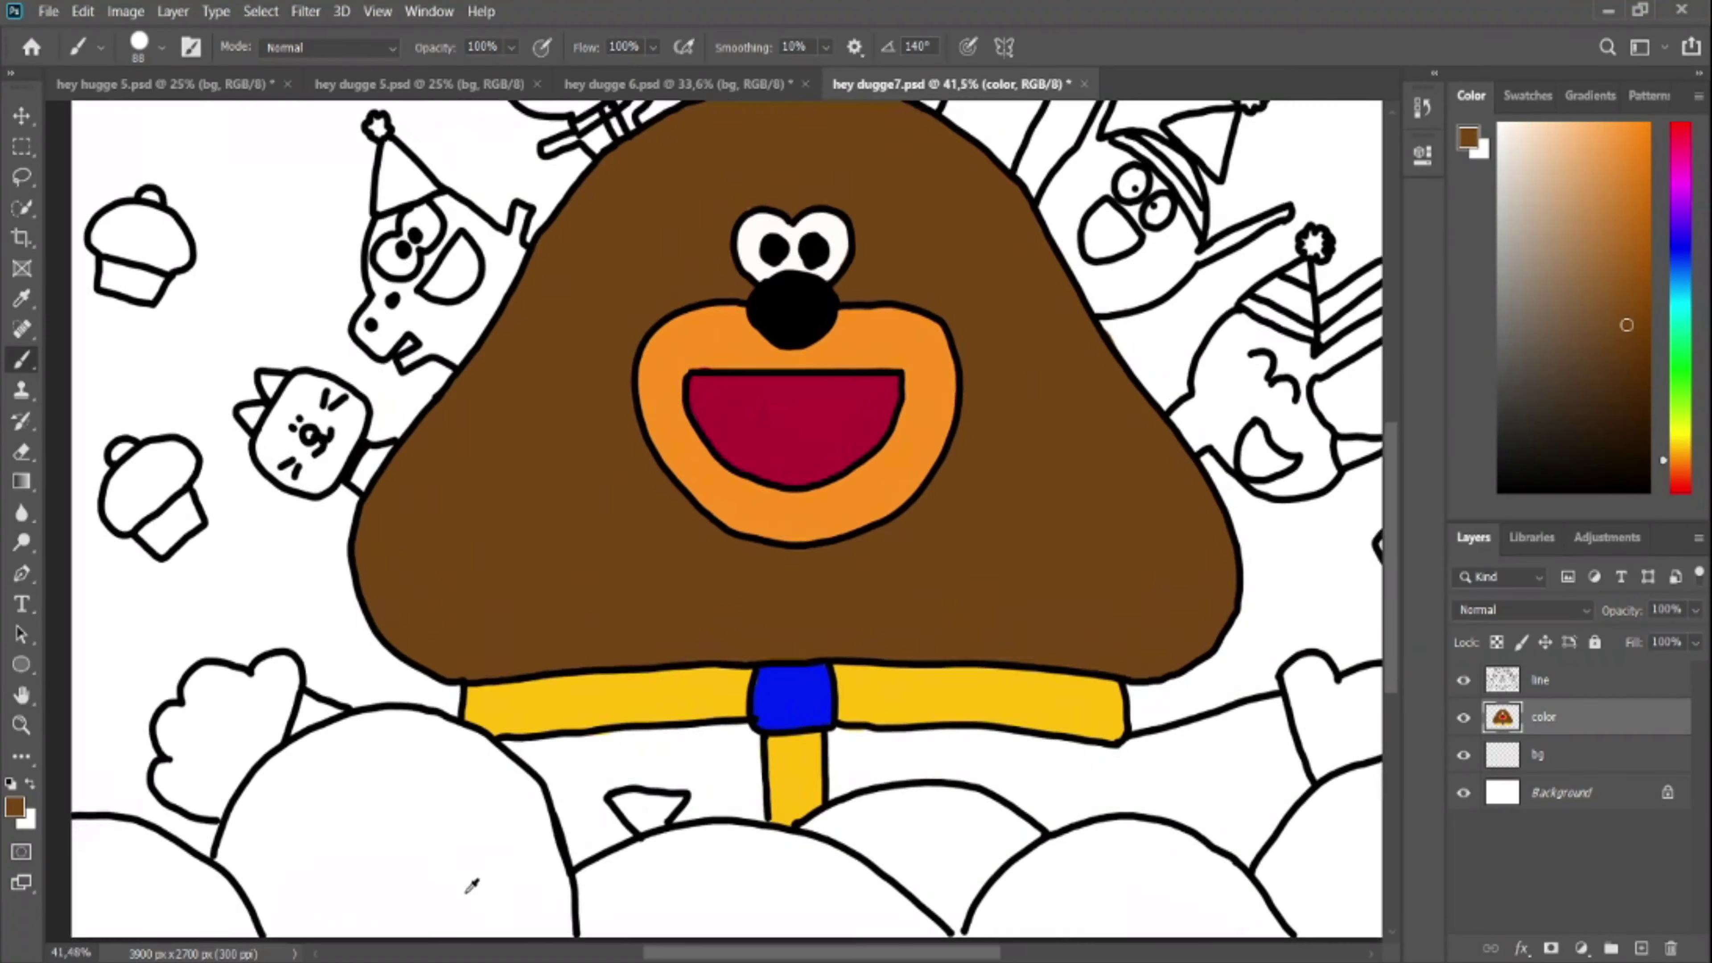
{"action": "left_click", "coordinate": [1634, 270]}
{"action": "mouse_move", "coordinate": [558, 772]}
{"action": "left_mouse_down"}
{"action": "mouse_move", "coordinate": [517, 755]}
{"action": "mouse_move", "coordinate": [592, 831]}
{"action": "mouse_move", "coordinate": [744, 802]}
{"action": "mouse_move", "coordinate": [601, 760]}
{"action": "mouse_move", "coordinate": [738, 742]}
{"action": "mouse_move", "coordinate": [857, 778]}
{"action": "mouse_move", "coordinate": [873, 745]}
{"action": "mouse_move", "coordinate": [954, 771]}
{"action": "mouse_move", "coordinate": [1147, 756]}
{"action": "mouse_move", "coordinate": [1235, 726]}
{"action": "mouse_move", "coordinate": [1001, 775]}
{"action": "mouse_move", "coordinate": [1064, 804]}
{"action": "mouse_move", "coordinate": [1128, 792]}
{"action": "mouse_move", "coordinate": [1225, 836]}
{"action": "mouse_move", "coordinate": [1254, 824]}
{"action": "mouse_move", "coordinate": [1242, 725]}
{"action": "mouse_move", "coordinate": [1281, 764]}
{"action": "mouse_move", "coordinate": [1221, 721]}
{"action": "left_mouse_up"}
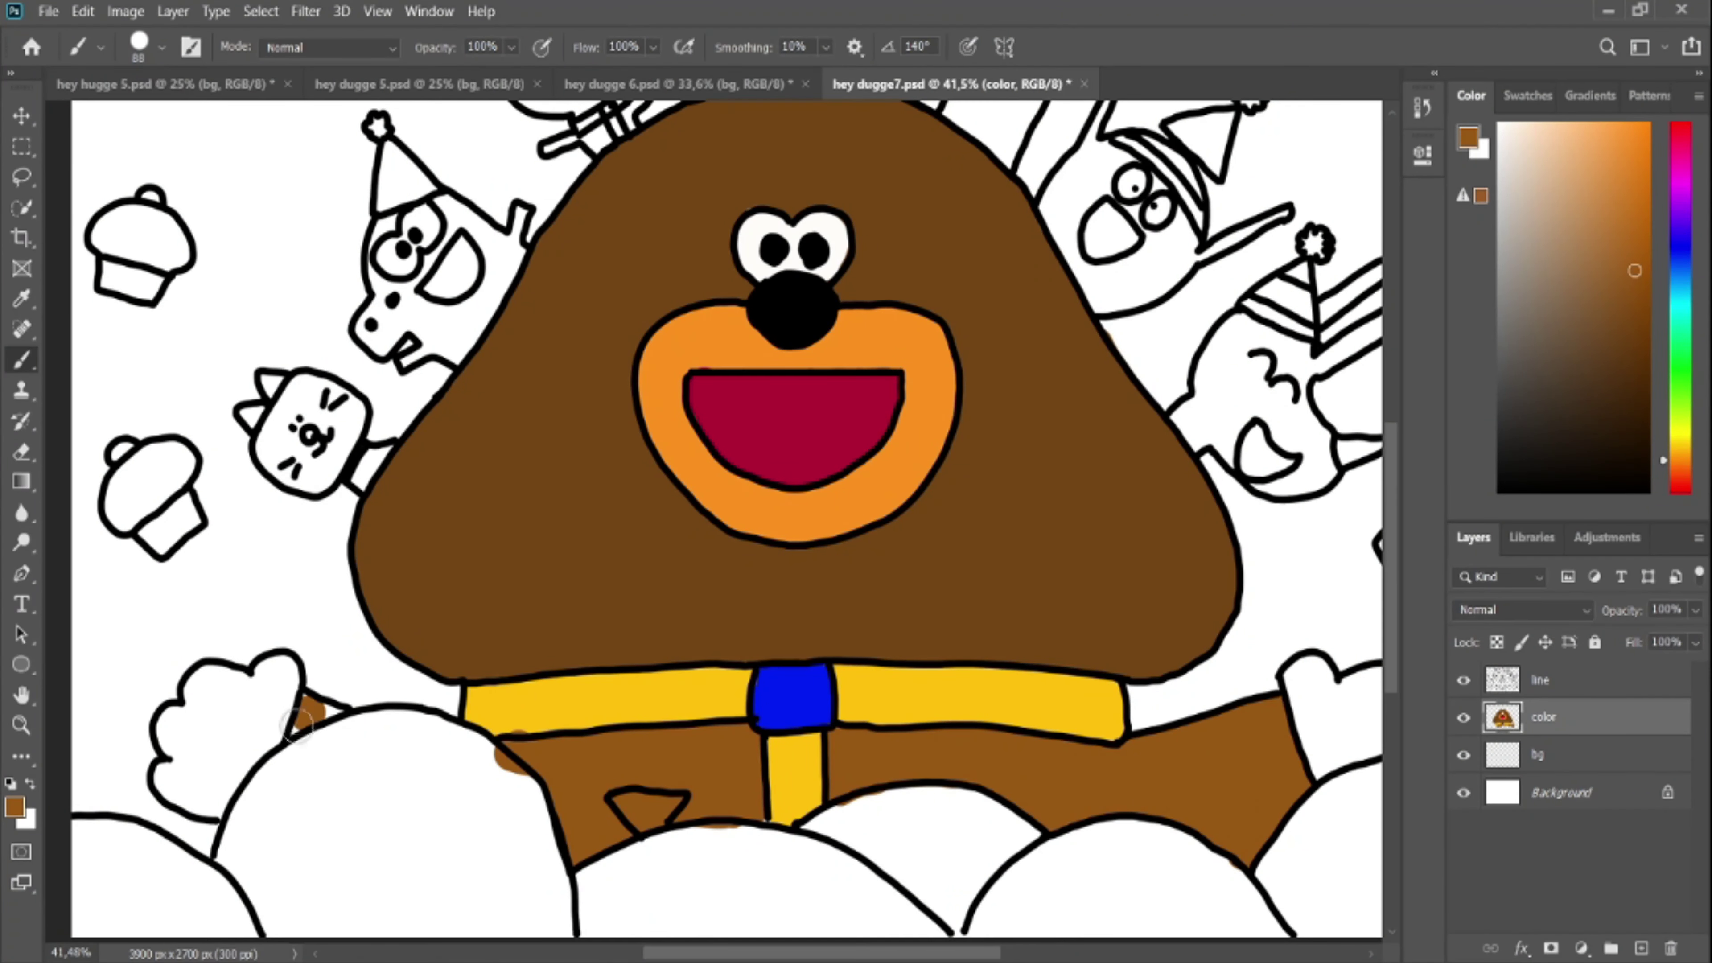
{"action": "left_click_drag", "start_coordinate": [488, 767], "coordinate": [519, 802]}
{"action": "scroll", "coordinate": [482, 784], "scroll_direction": "down", "scroll_amount": 4}
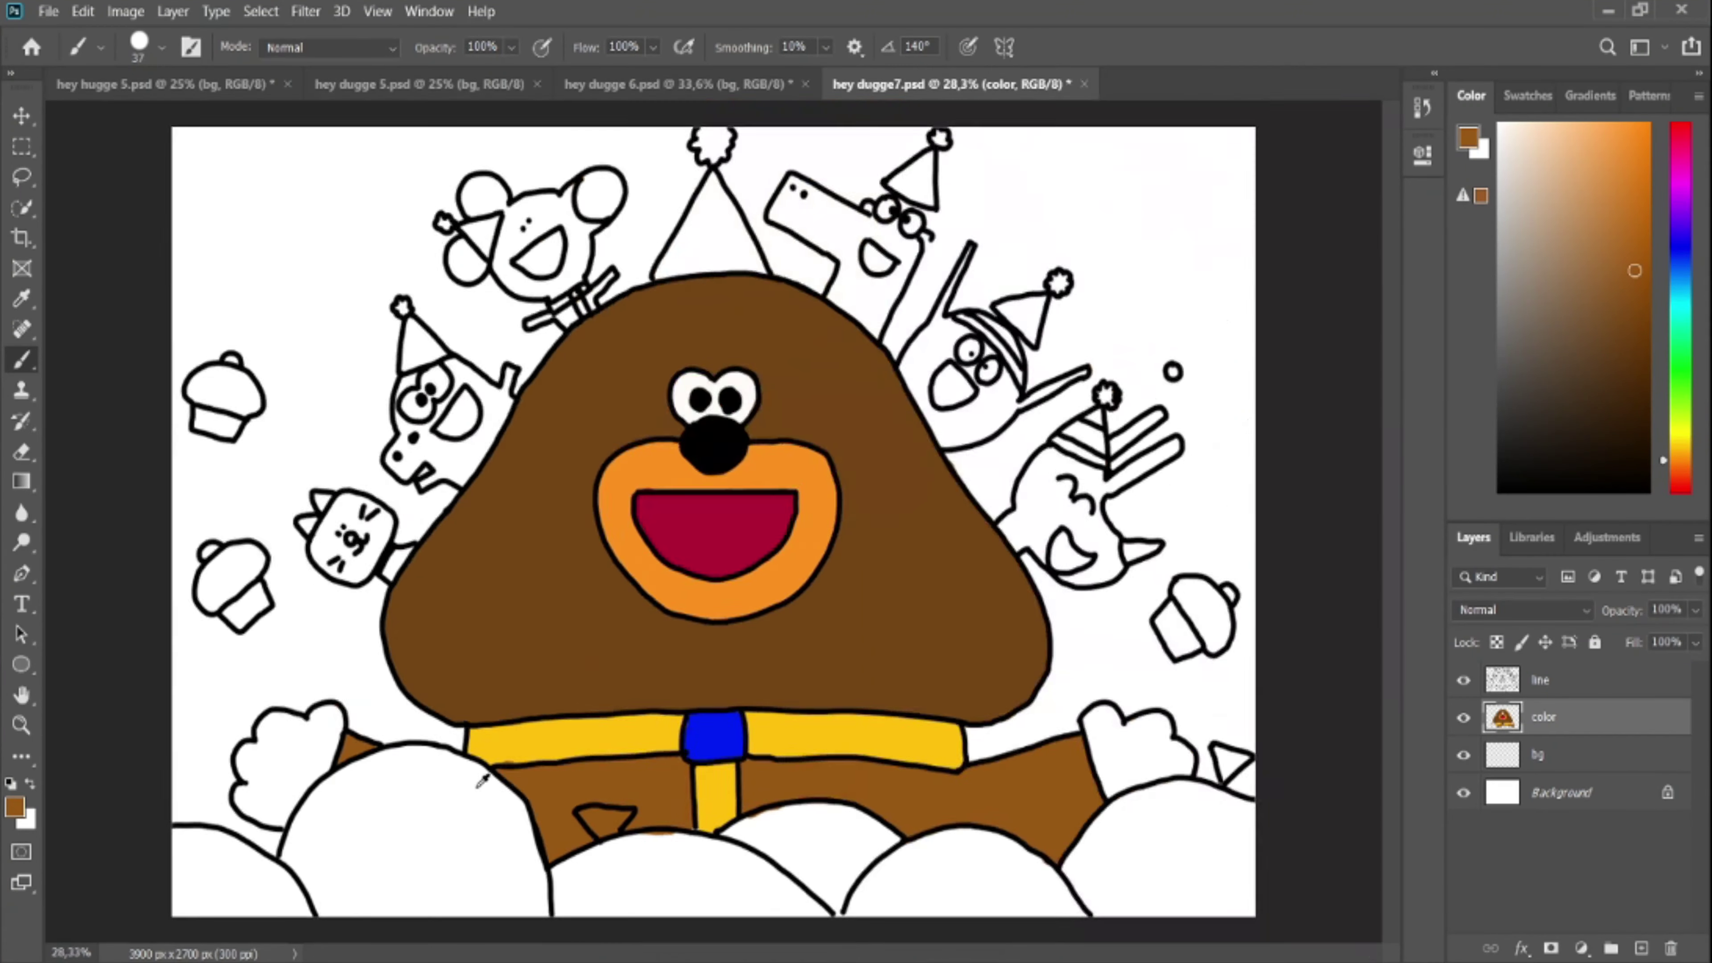
Fill the small triangle on the large dog's body with the scarf's golden yellow
{"action": "scroll", "coordinate": [467, 815], "scroll_direction": "up", "scroll_amount": 5}
{"action": "left_click", "coordinate": [661, 706], "text": "alt"}
{"action": "left_click_drag", "start_coordinate": [648, 814], "coordinate": [692, 831]}
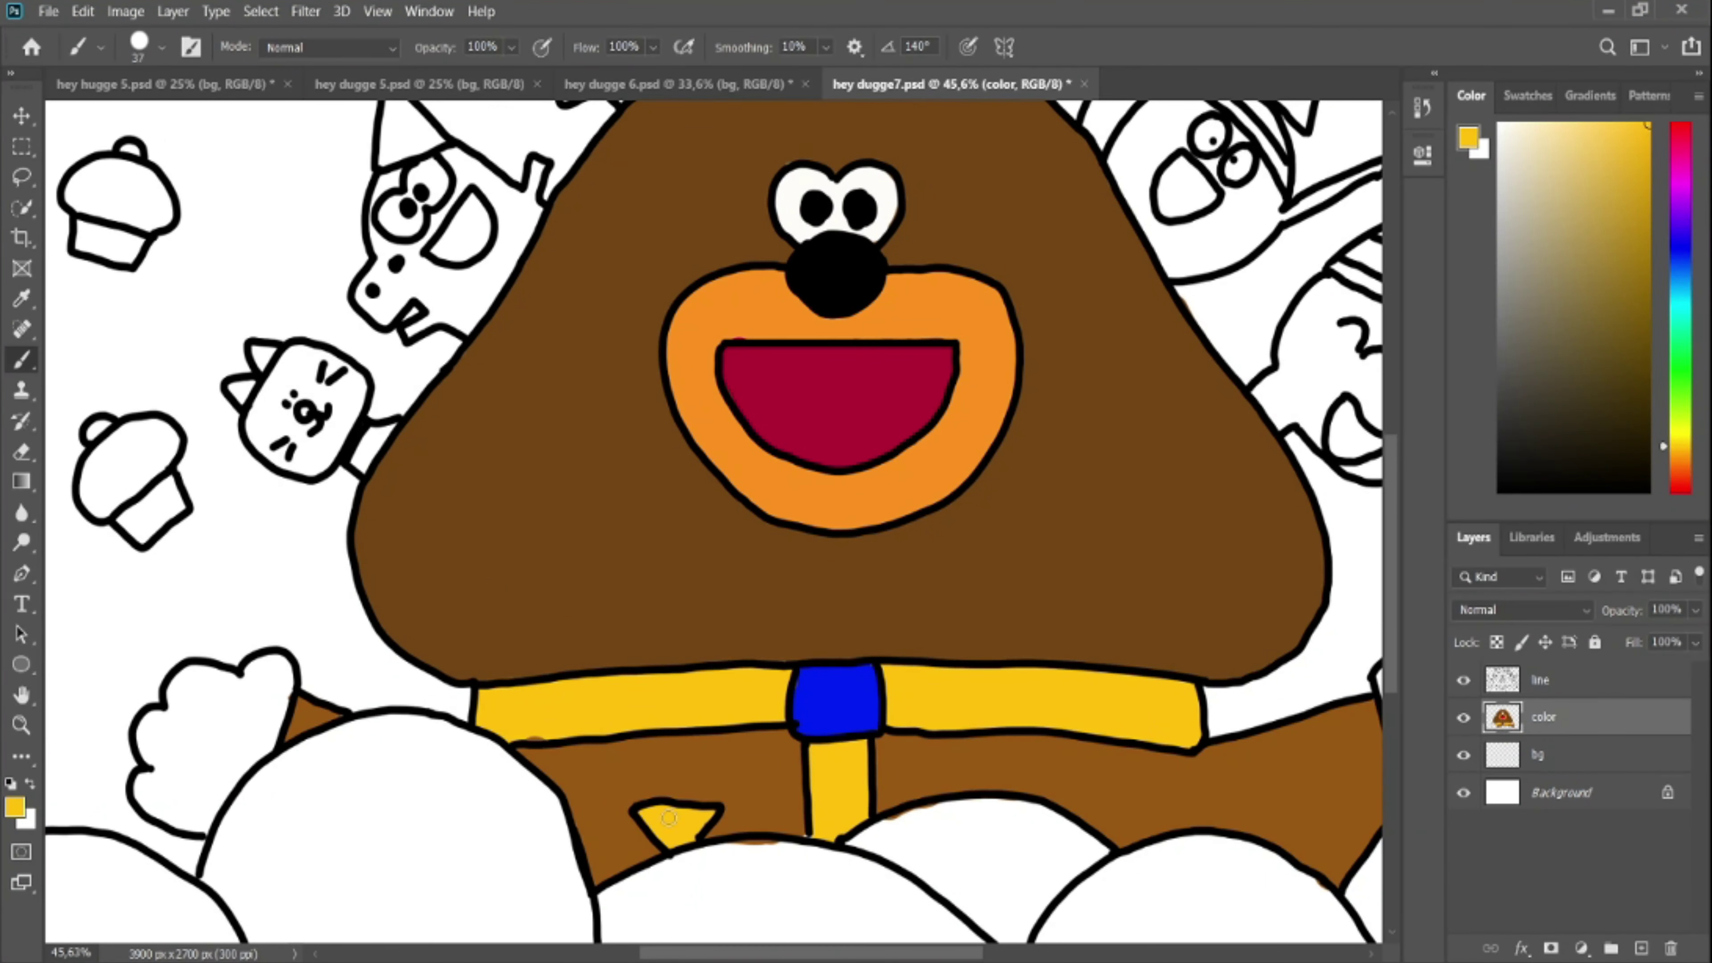
{"action": "scroll", "coordinate": [471, 802], "scroll_direction": "down", "scroll_amount": 5}
Fill both of the large dog's raised paws with the dark brown of its head
{"action": "scroll", "coordinate": [380, 706], "scroll_direction": "up", "scroll_amount": 4}
{"action": "left_click", "coordinate": [492, 627], "text": "alt"}
{"action": "left_click_drag", "start_coordinate": [279, 801], "coordinate": [241, 749]}
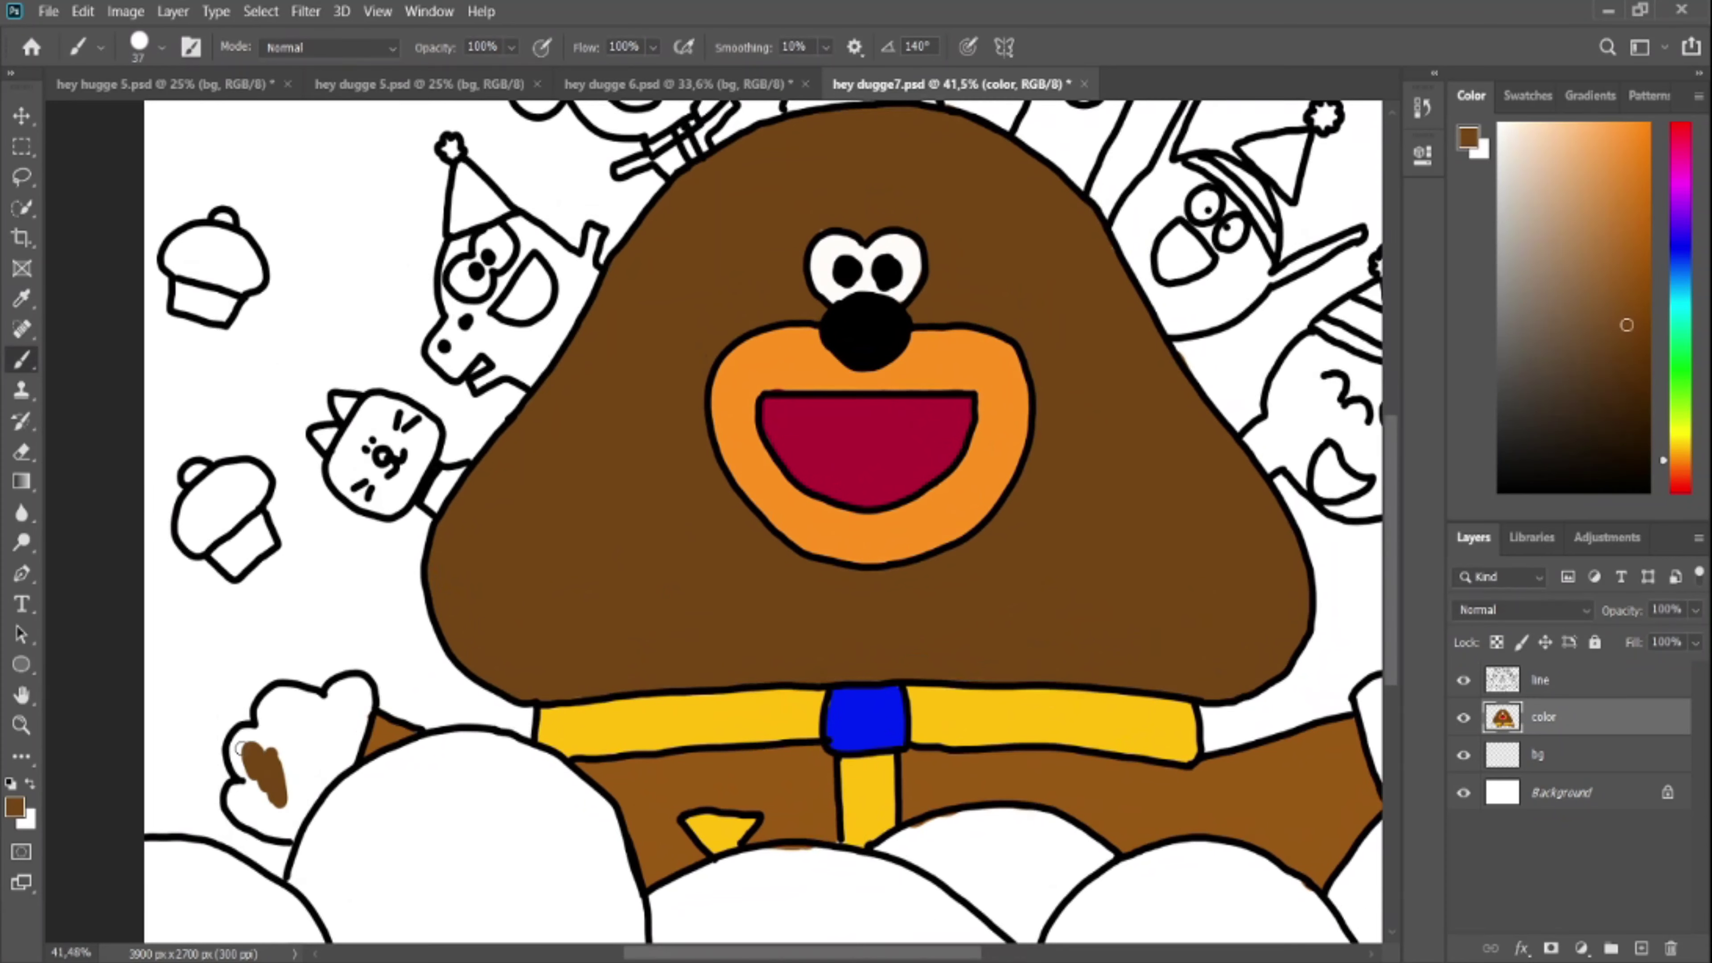
{"action": "left_click_drag", "start_coordinate": [357, 690], "coordinate": [253, 822]}
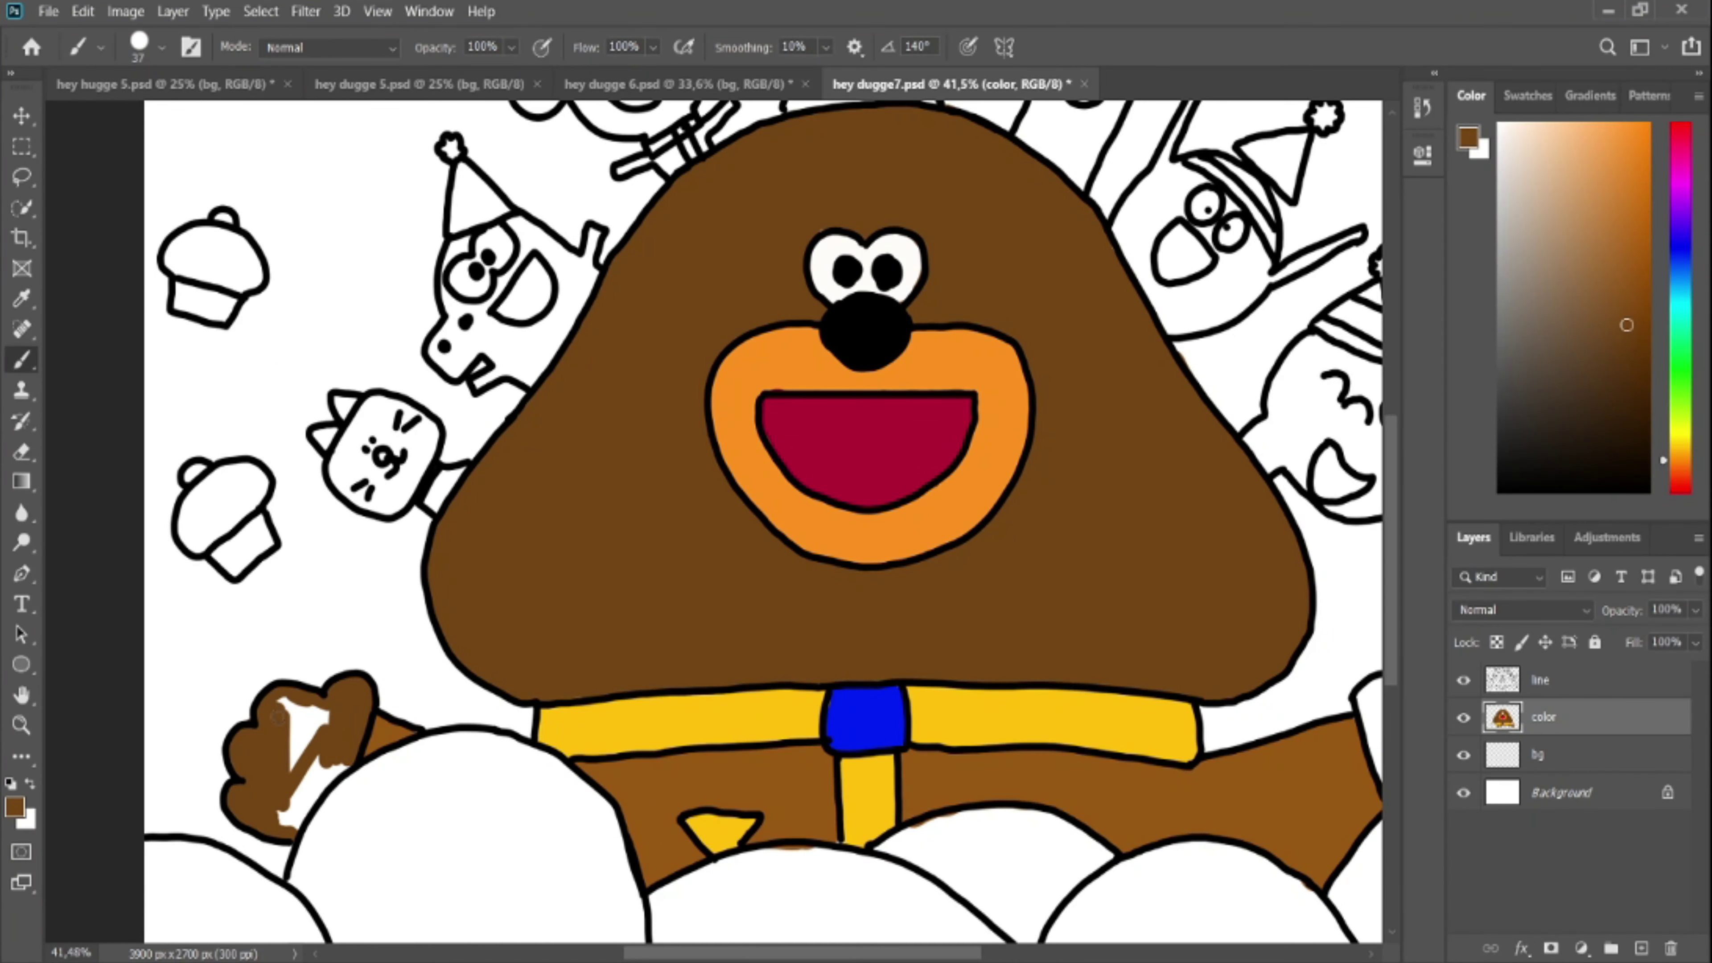
{"action": "scroll", "coordinate": [340, 751], "scroll_direction": "down", "scroll_amount": 2}
{"action": "scroll", "coordinate": [1170, 781], "scroll_direction": "up", "scroll_amount": 3}
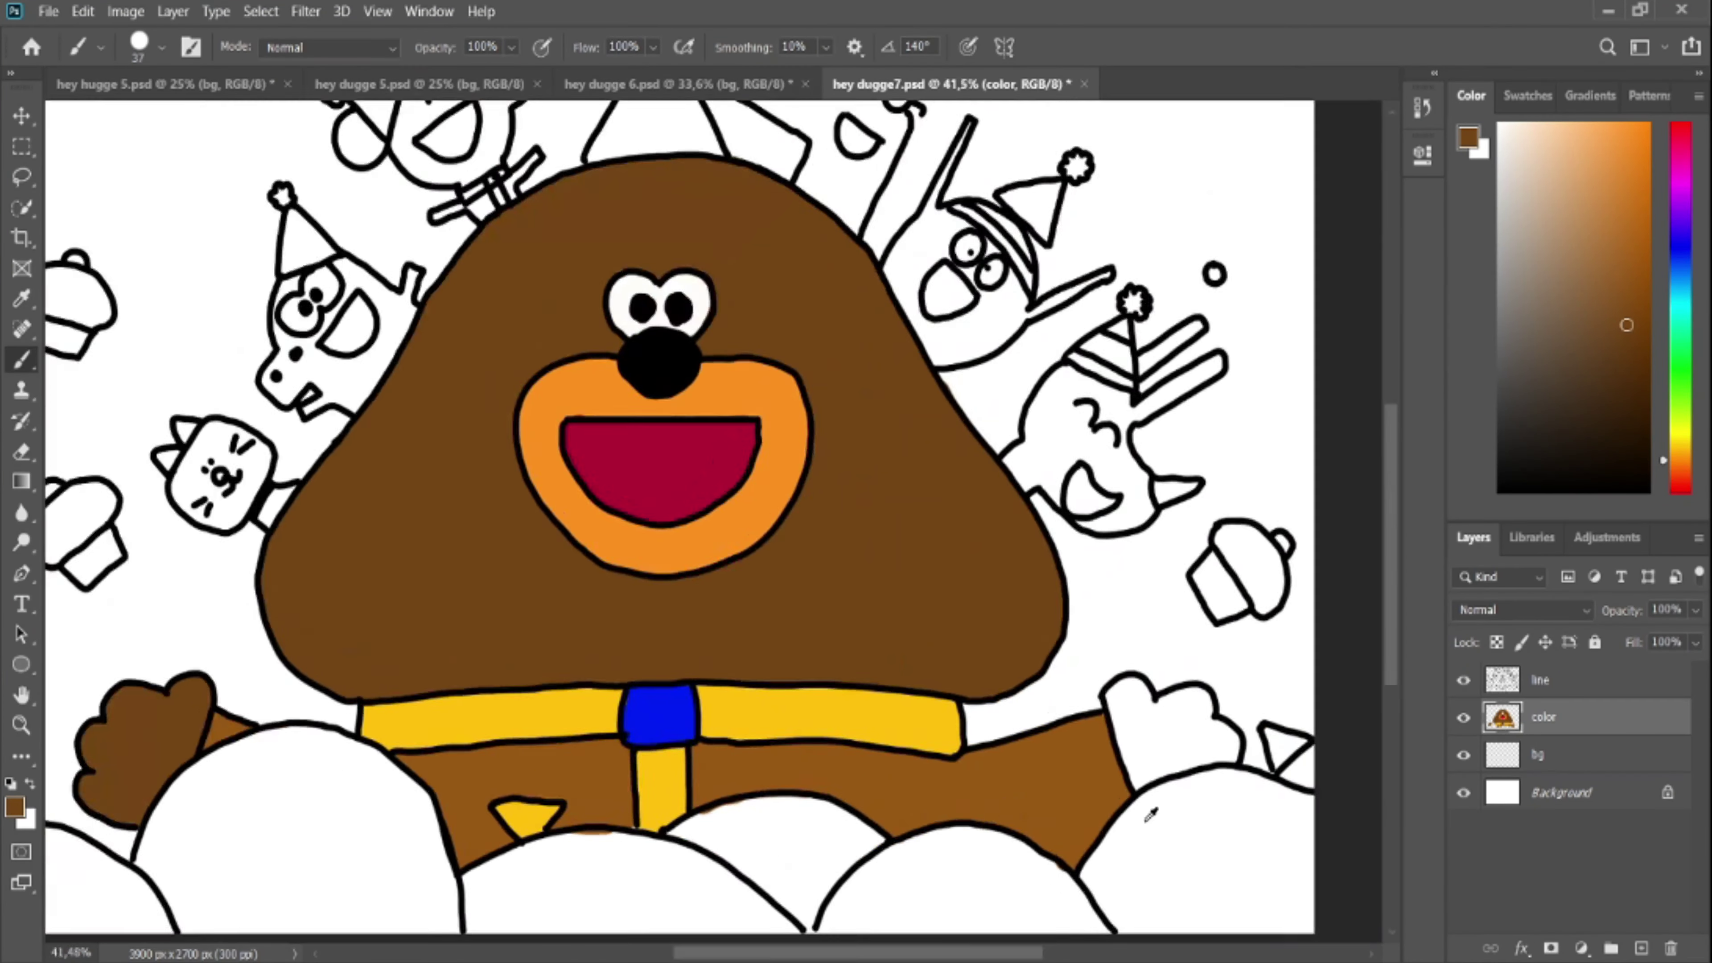
{"action": "mouse_move", "coordinate": [1017, 641]}
{"action": "left_mouse_down"}
{"action": "mouse_move", "coordinate": [1071, 775]}
{"action": "mouse_move", "coordinate": [1080, 645]}
{"action": "mouse_move", "coordinate": [1165, 647]}
{"action": "mouse_move", "coordinate": [1233, 718]}
{"action": "mouse_move", "coordinate": [1139, 759]}
{"action": "mouse_move", "coordinate": [1197, 715]}
{"action": "left_mouse_up"}
Paint light tan oval pads on the fingers of the large dog's paws
{"action": "scroll", "coordinate": [956, 692], "scroll_direction": "down", "scroll_amount": 8}
{"action": "scroll", "coordinate": [155, 801], "scroll_direction": "up", "scroll_amount": 9}
{"action": "left_click_drag", "start_coordinate": [365, 801], "coordinate": [390, 804]}
{"action": "left_click_drag", "start_coordinate": [377, 712], "coordinate": [404, 727]}
{"action": "left_click_drag", "start_coordinate": [448, 658], "coordinate": [424, 639]}
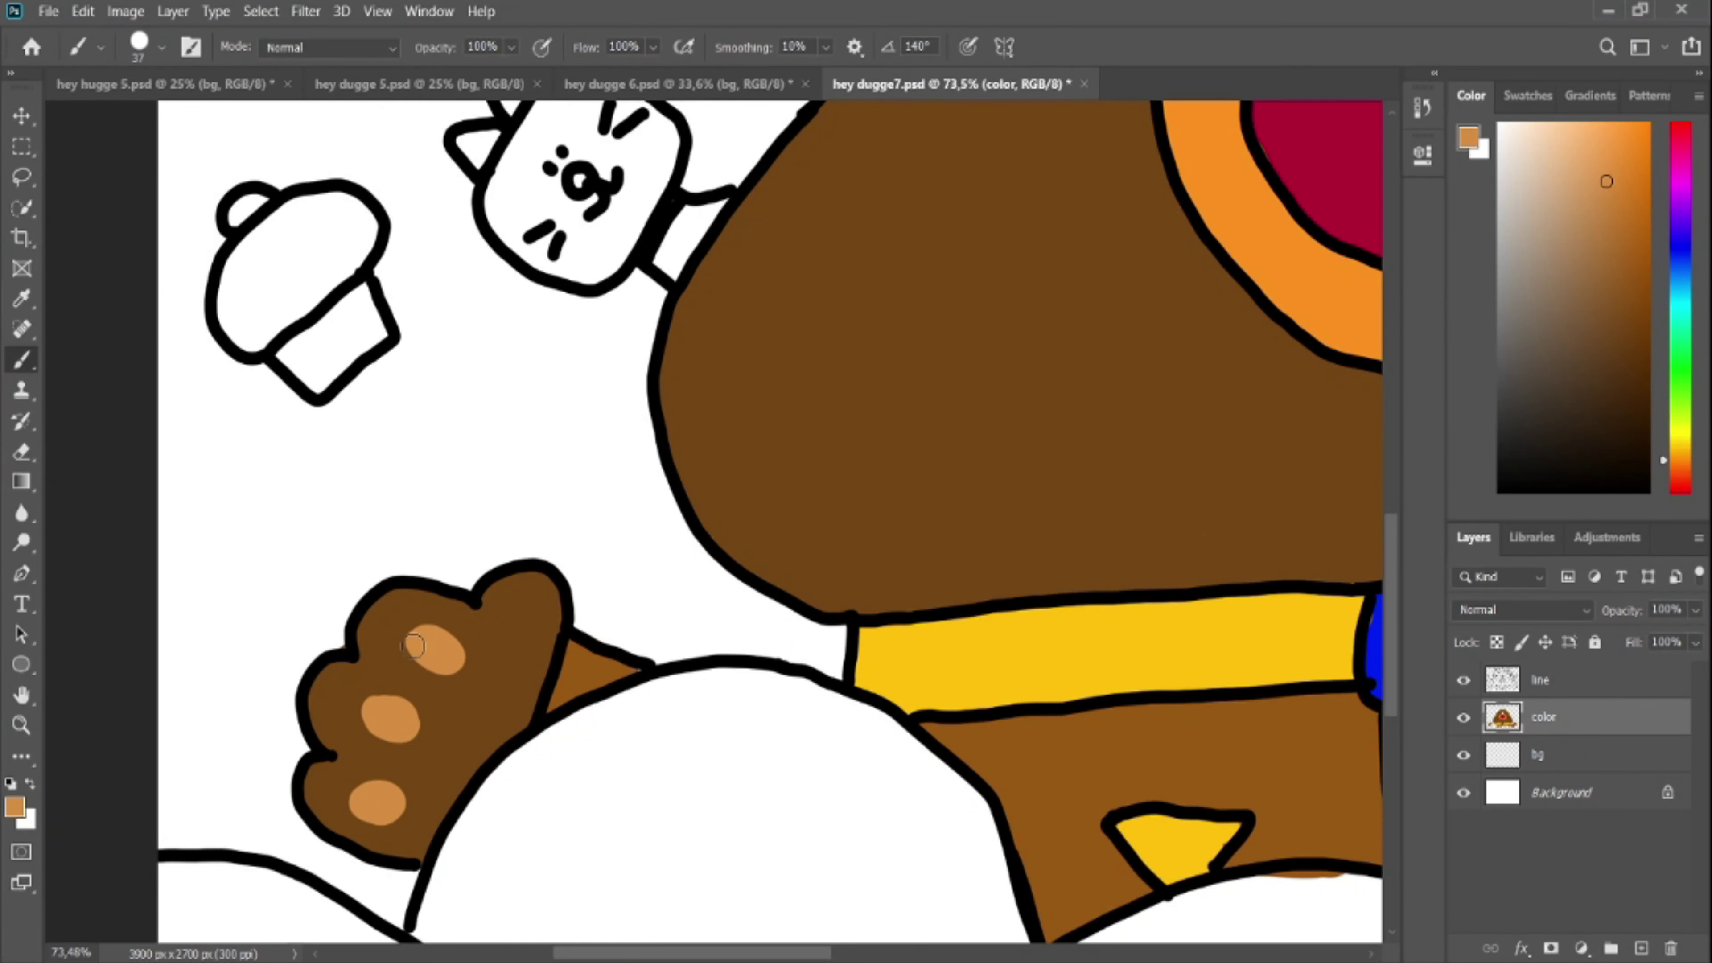
{"action": "scroll", "coordinate": [423, 639], "scroll_direction": "down", "scroll_amount": 3}
Fill the cat's face with golden yellow-orange
{"action": "scroll", "coordinate": [260, 509], "scroll_direction": "up", "scroll_amount": 3}
{"action": "left_click", "coordinate": [1681, 438]}
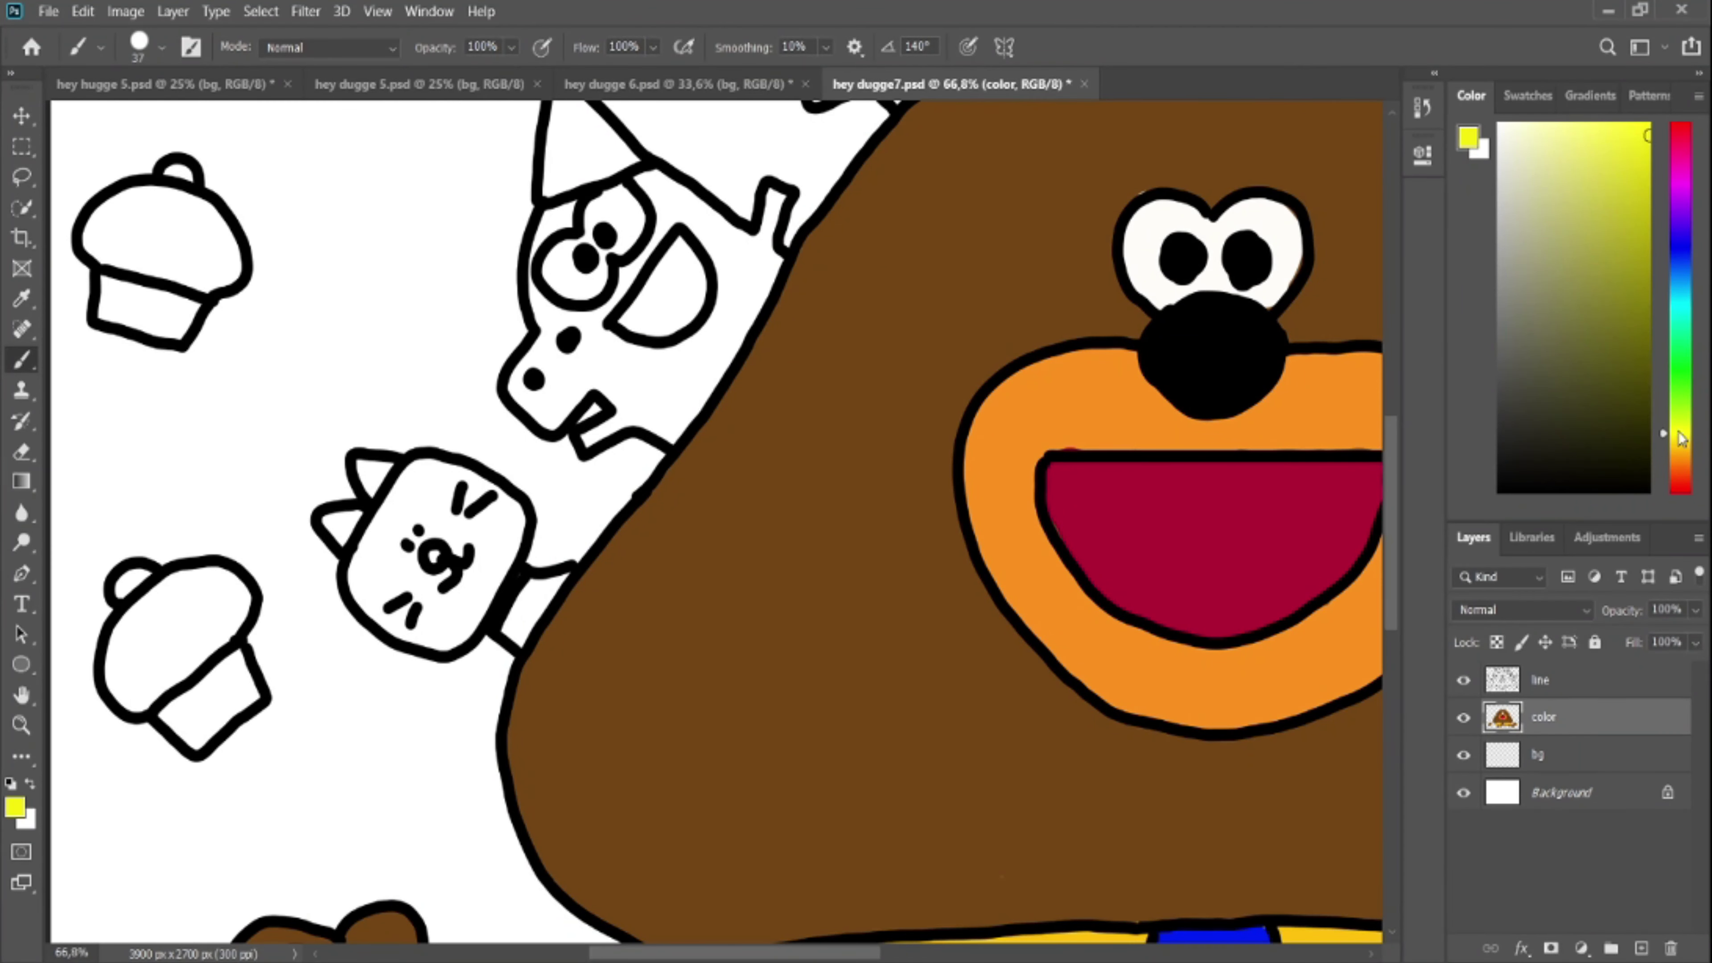
{"action": "left_click_drag", "start_coordinate": [1681, 438], "coordinate": [1681, 449]}
{"action": "mouse_move", "coordinate": [397, 519]}
{"action": "left_mouse_down"}
{"action": "mouse_move", "coordinate": [374, 600]}
{"action": "mouse_move", "coordinate": [431, 479]}
{"action": "mouse_move", "coordinate": [493, 593]}
{"action": "mouse_move", "coordinate": [438, 570]}
{"action": "left_mouse_up"}
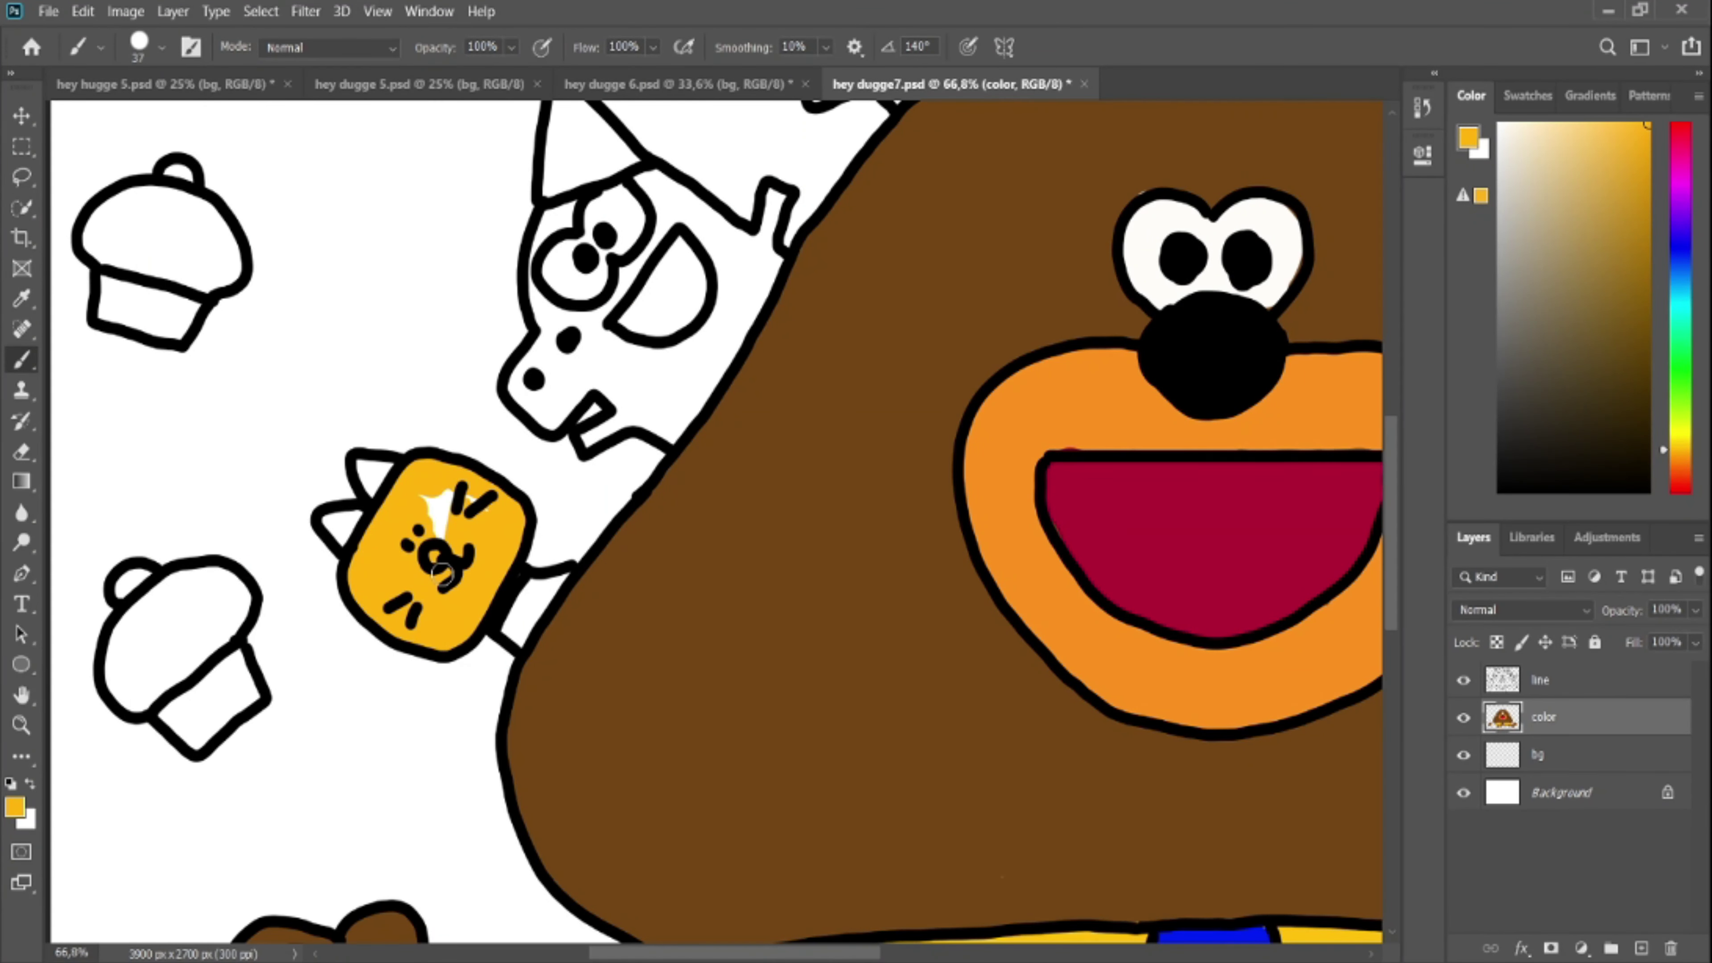
Fill the cat's body with the golden color of its face and its ears with orange
{"action": "left_click", "coordinate": [1682, 456]}
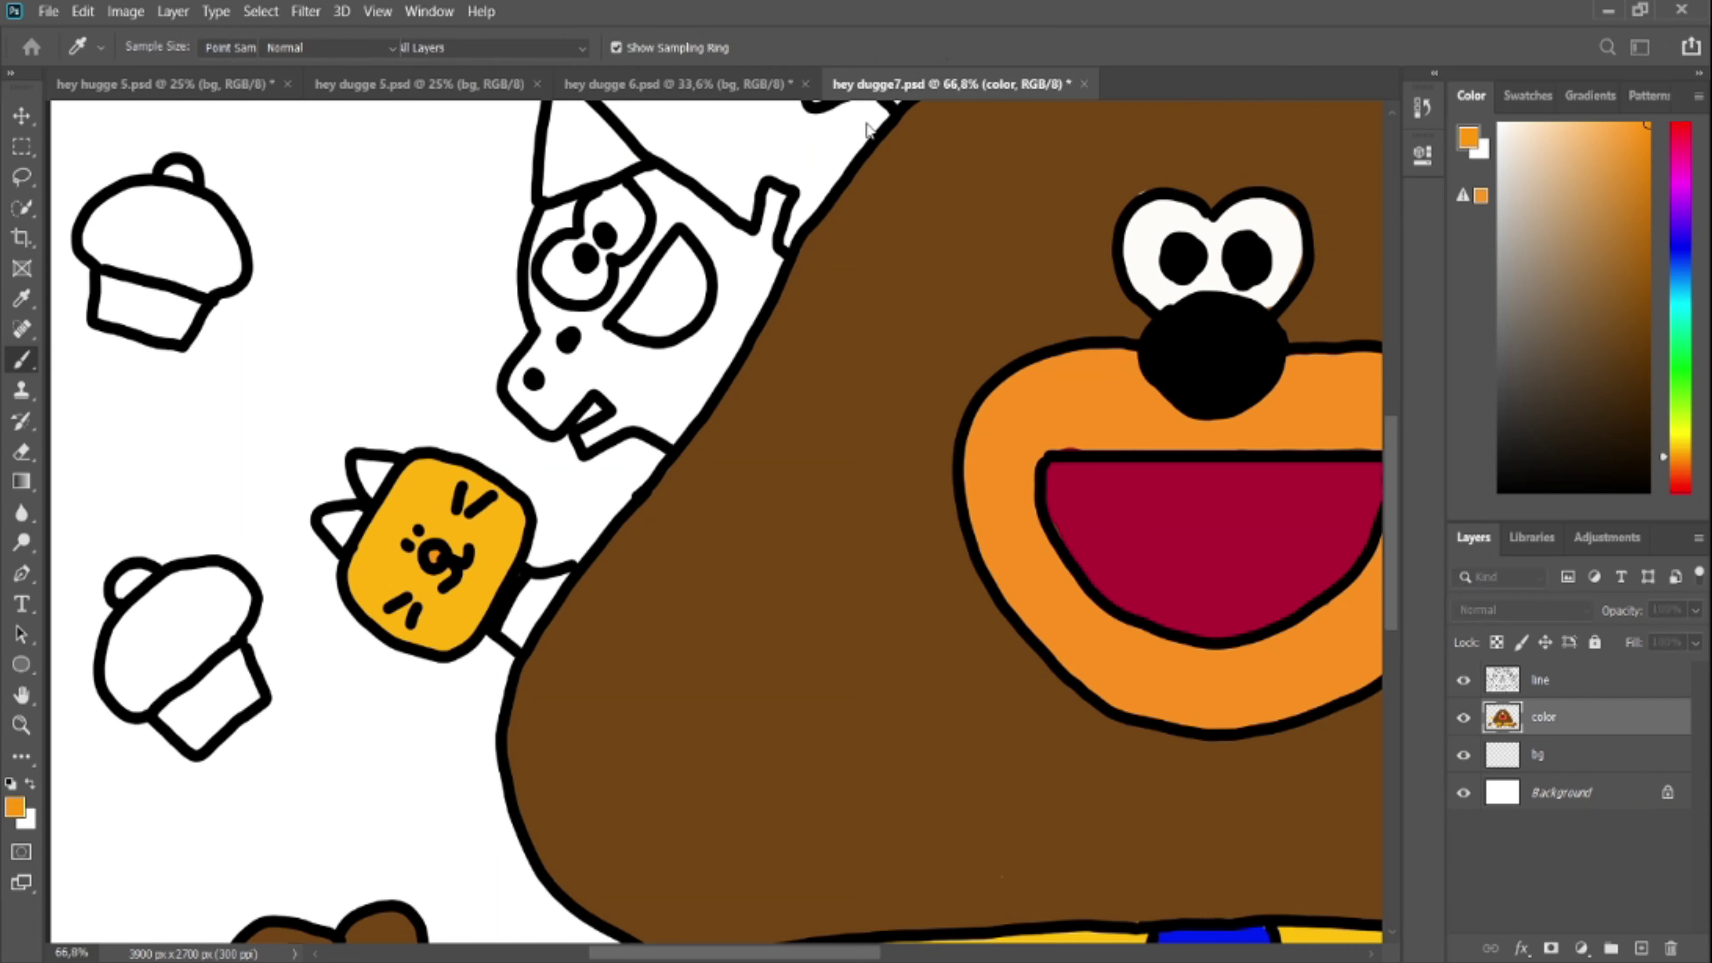
{"action": "left_click", "coordinate": [498, 554], "text": "alt"}
{"action": "left_click_drag", "start_coordinate": [536, 594], "coordinate": [525, 628]}
{"action": "left_click", "coordinate": [1680, 461]}
{"action": "left_click_drag", "start_coordinate": [339, 529], "coordinate": [333, 525]}
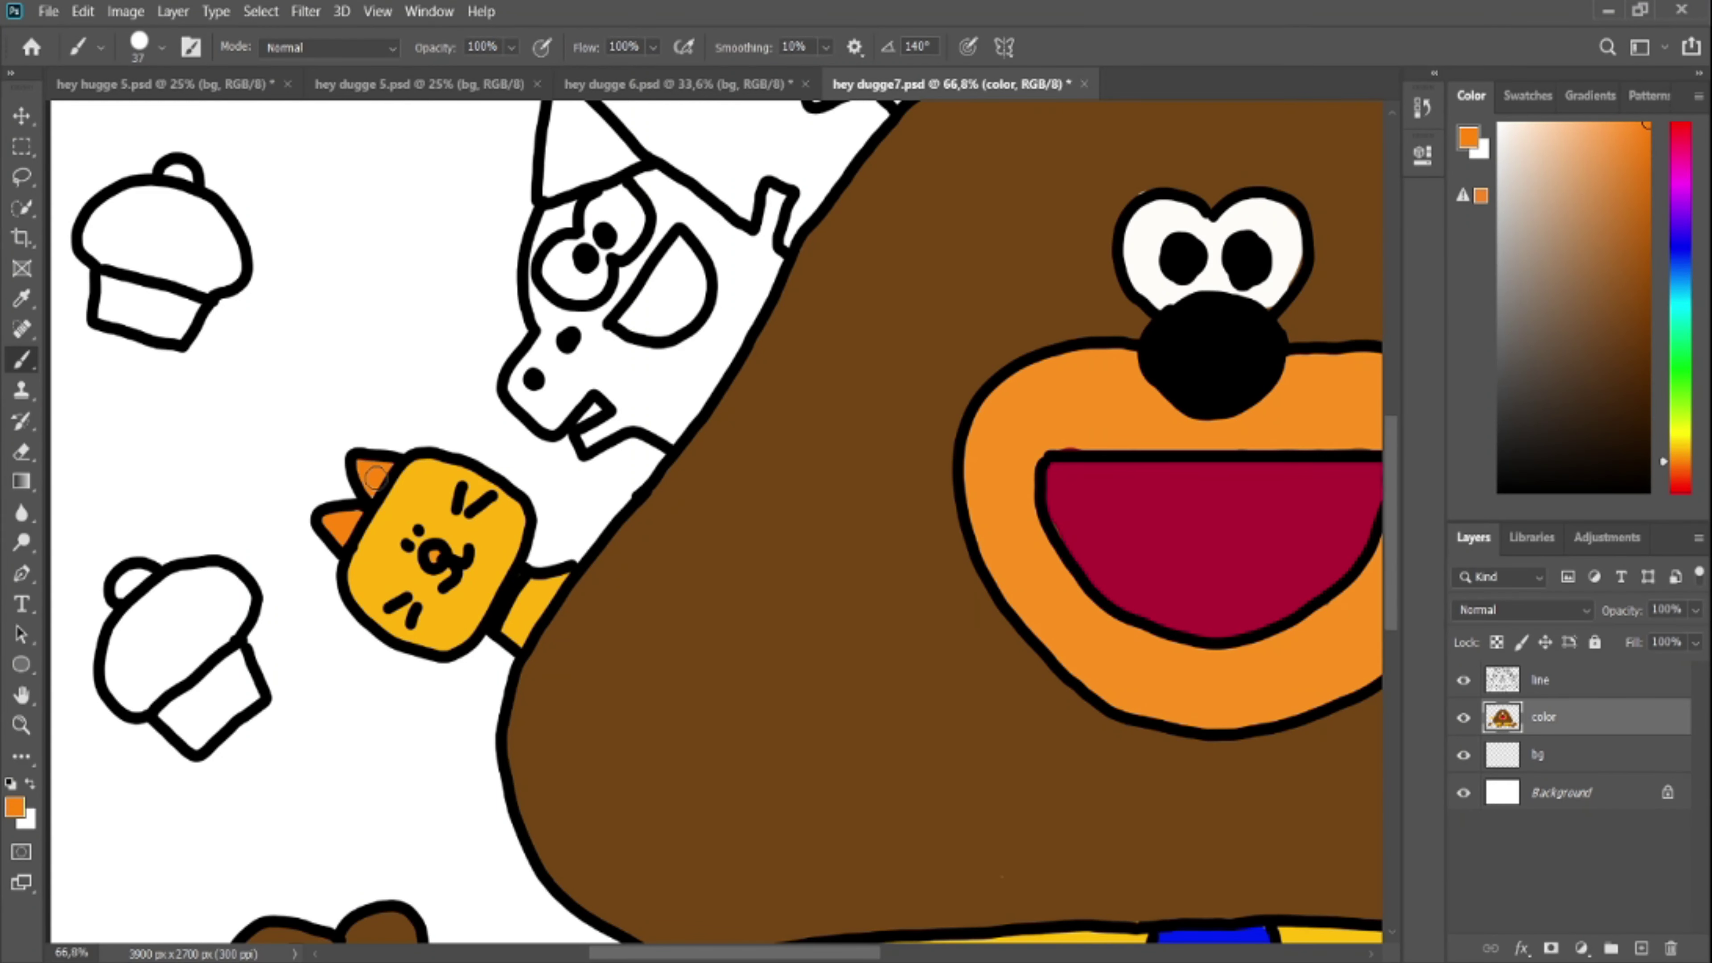
Fill the hippo's head, body and raised arm with light blue
{"action": "scroll", "coordinate": [380, 462], "scroll_direction": "up", "scroll_amount": 5}
{"action": "left_click", "coordinate": [1681, 285]}
{"action": "mouse_move", "coordinate": [529, 559]}
{"action": "left_mouse_down"}
{"action": "mouse_move", "coordinate": [582, 556]}
{"action": "mouse_move", "coordinate": [550, 457]}
{"action": "mouse_move", "coordinate": [558, 389]}
{"action": "mouse_move", "coordinate": [630, 435]}
{"action": "mouse_move", "coordinate": [605, 371]}
{"action": "mouse_move", "coordinate": [680, 379]}
{"action": "mouse_move", "coordinate": [656, 570]}
{"action": "mouse_move", "coordinate": [703, 565]}
{"action": "mouse_move", "coordinate": [735, 433]}
{"action": "left_mouse_up"}
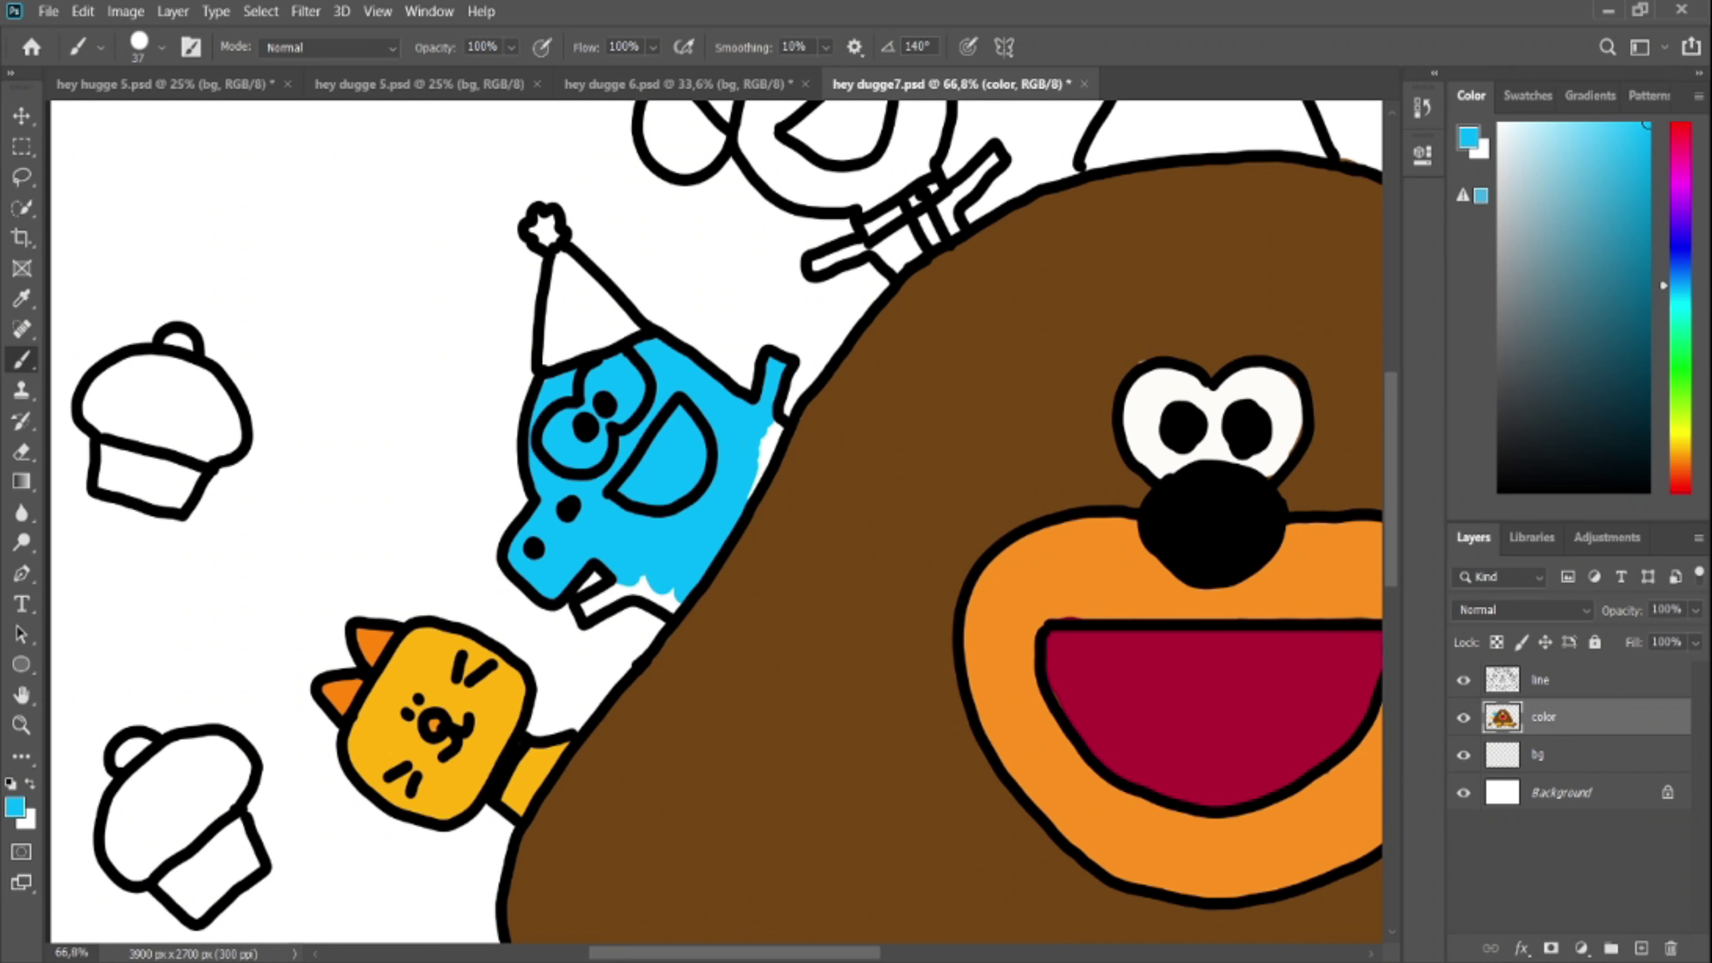
Paint the hippo's eyes white and its open mouth hot pink
{"action": "key", "text": "x"}
{"action": "left_click_drag", "start_coordinate": [559, 431], "coordinate": [572, 463]}
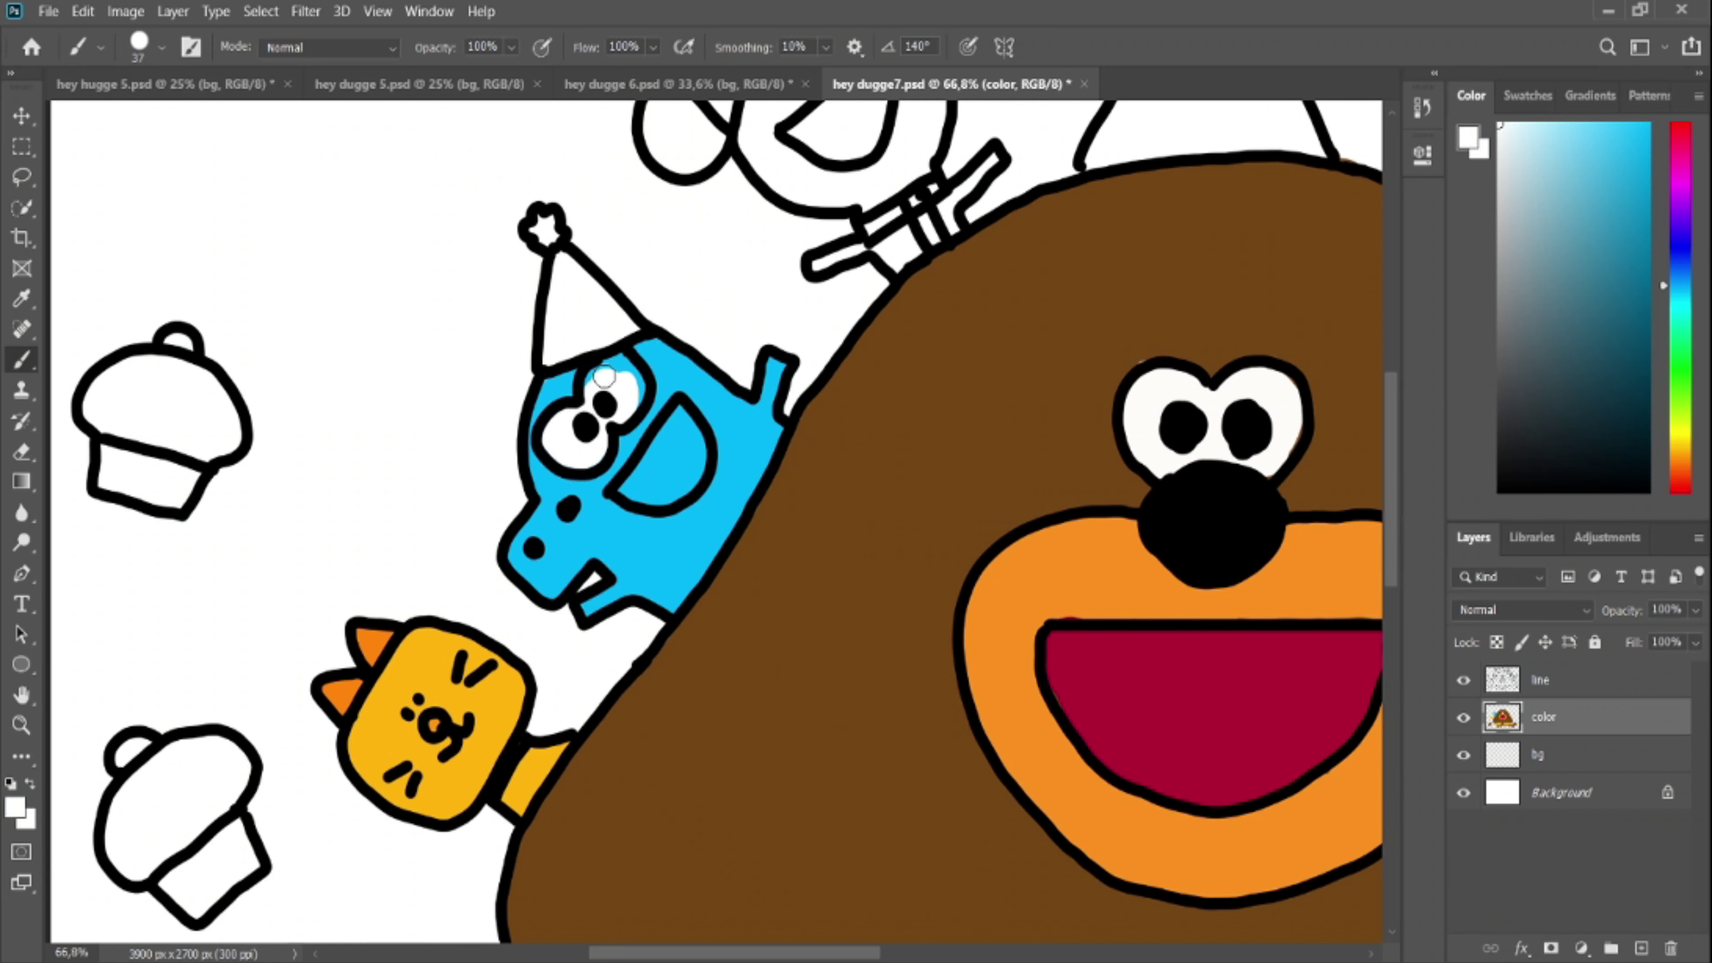
{"action": "left_click", "coordinate": [1683, 140]}
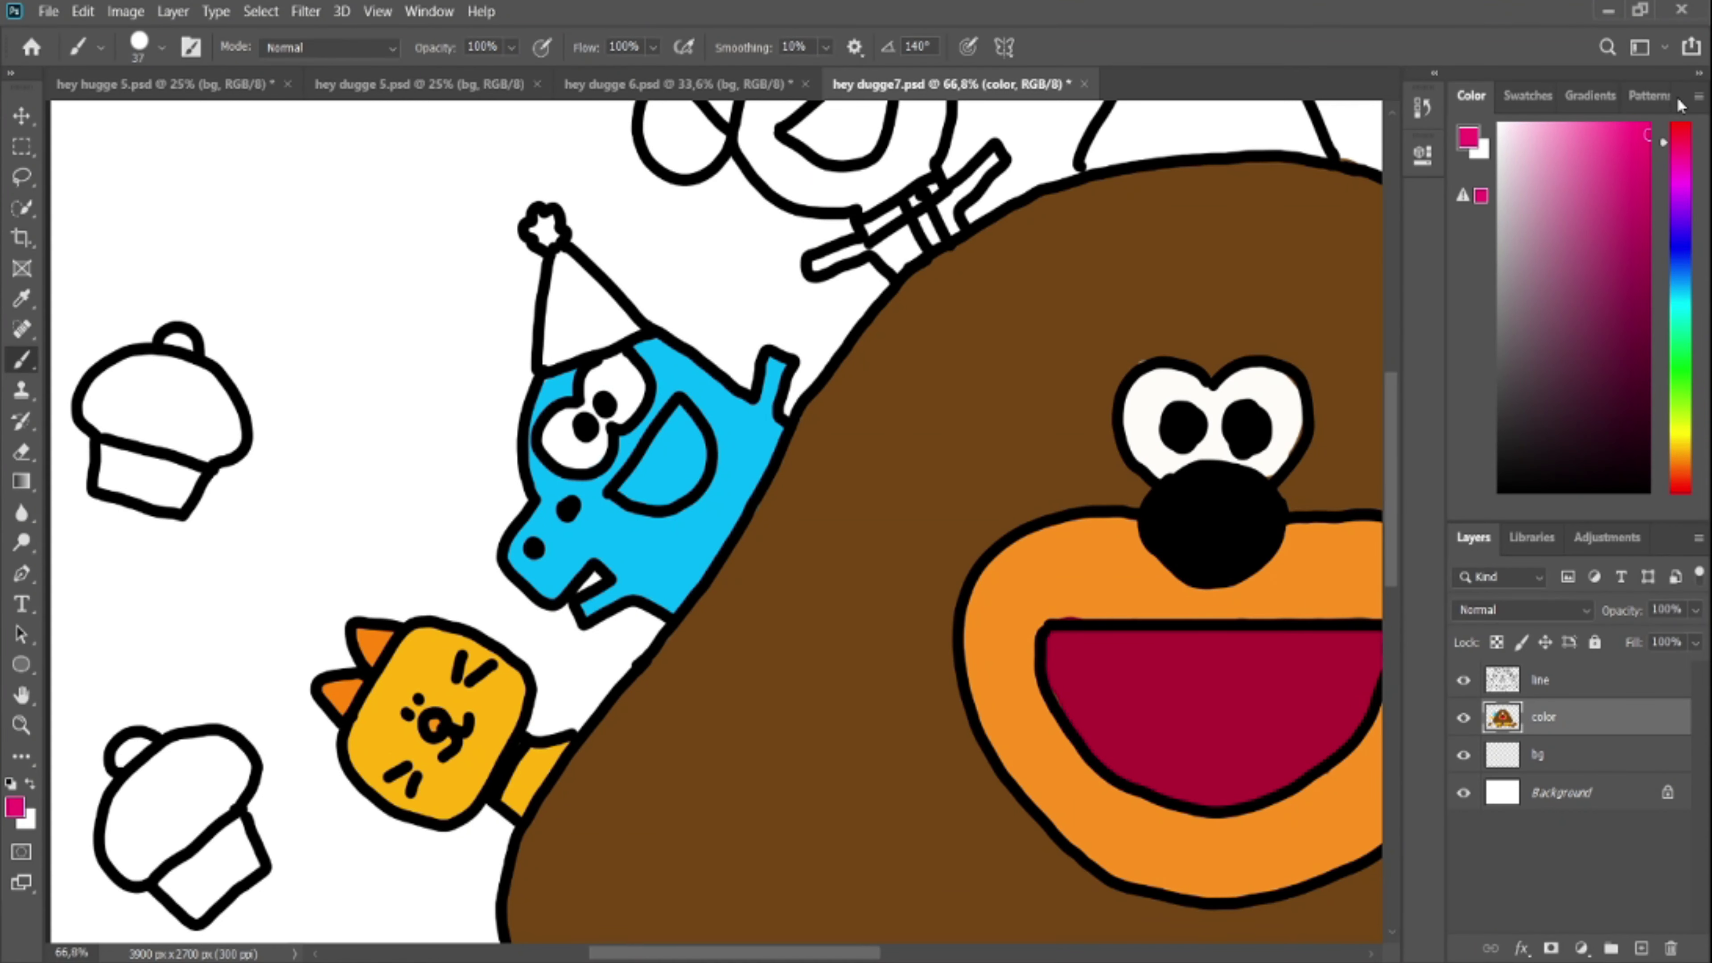
Color the hippo's party hat bright green and its pompom red
{"action": "left_click", "coordinate": [1680, 353]}
{"action": "mouse_move", "coordinate": [567, 281]}
{"action": "left_mouse_down"}
{"action": "mouse_move", "coordinate": [555, 334]}
{"action": "mouse_move", "coordinate": [593, 342]}
{"action": "left_mouse_up"}
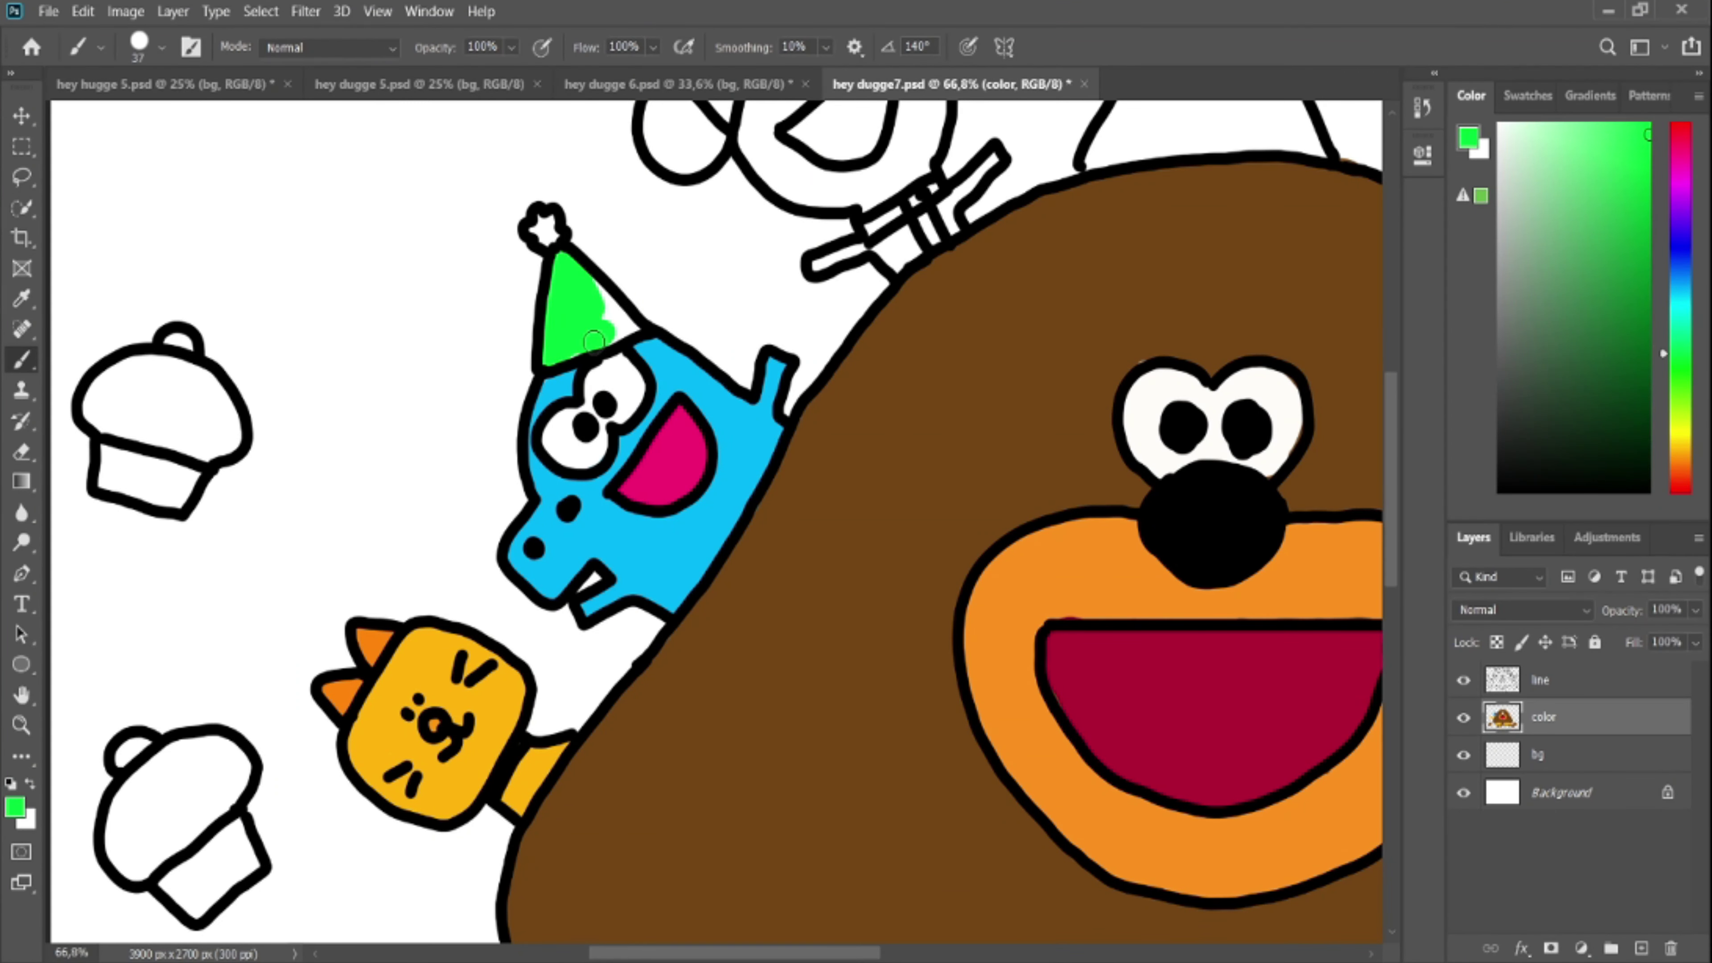
{"action": "left_click", "coordinate": [1680, 124]}
{"action": "left_click_drag", "start_coordinate": [539, 222], "coordinate": [549, 236]}
{"action": "scroll", "coordinate": [553, 216], "scroll_direction": "up", "scroll_amount": 3}
Fill the mouse's head and both ears with brown
{"action": "scroll", "coordinate": [564, 121], "scroll_direction": "down", "scroll_amount": 9}
{"action": "scroll", "coordinate": [569, 113], "scroll_direction": "up", "scroll_amount": 10}
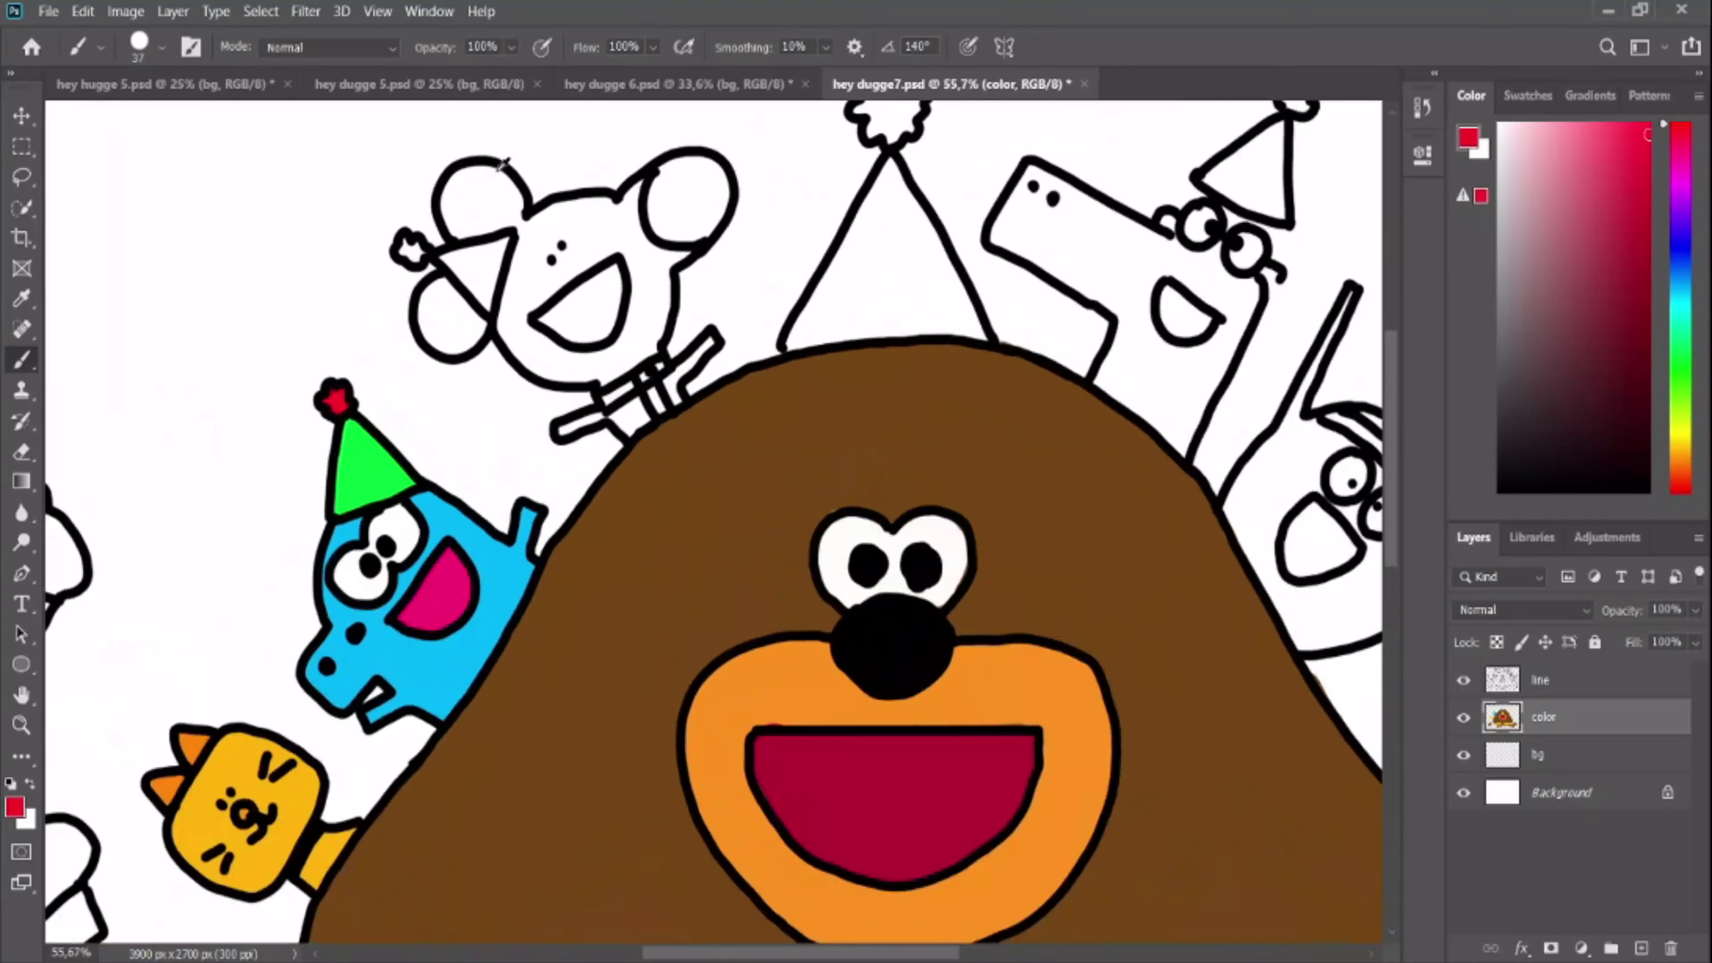
{"action": "scroll", "coordinate": [574, 106], "scroll_direction": "up", "scroll_amount": 2}
{"action": "left_click", "coordinate": [1683, 462]}
{"action": "mouse_move", "coordinate": [504, 358]}
{"action": "left_mouse_down"}
{"action": "mouse_move", "coordinate": [507, 474]}
{"action": "mouse_move", "coordinate": [522, 372]}
{"action": "mouse_move", "coordinate": [561, 341]}
{"action": "mouse_move", "coordinate": [484, 269]}
{"action": "mouse_move", "coordinate": [414, 275]}
{"action": "mouse_move", "coordinate": [469, 212]}
{"action": "mouse_move", "coordinate": [399, 206]}
{"action": "mouse_move", "coordinate": [379, 446]}
{"action": "mouse_move", "coordinate": [431, 435]}
{"action": "mouse_move", "coordinate": [358, 417]}
{"action": "mouse_move", "coordinate": [535, 512]}
{"action": "mouse_move", "coordinate": [711, 456]}
{"action": "mouse_move", "coordinate": [724, 412]}
{"action": "mouse_move", "coordinate": [618, 270]}
{"action": "mouse_move", "coordinate": [578, 248]}
{"action": "mouse_move", "coordinate": [678, 317]}
{"action": "left_mouse_up"}
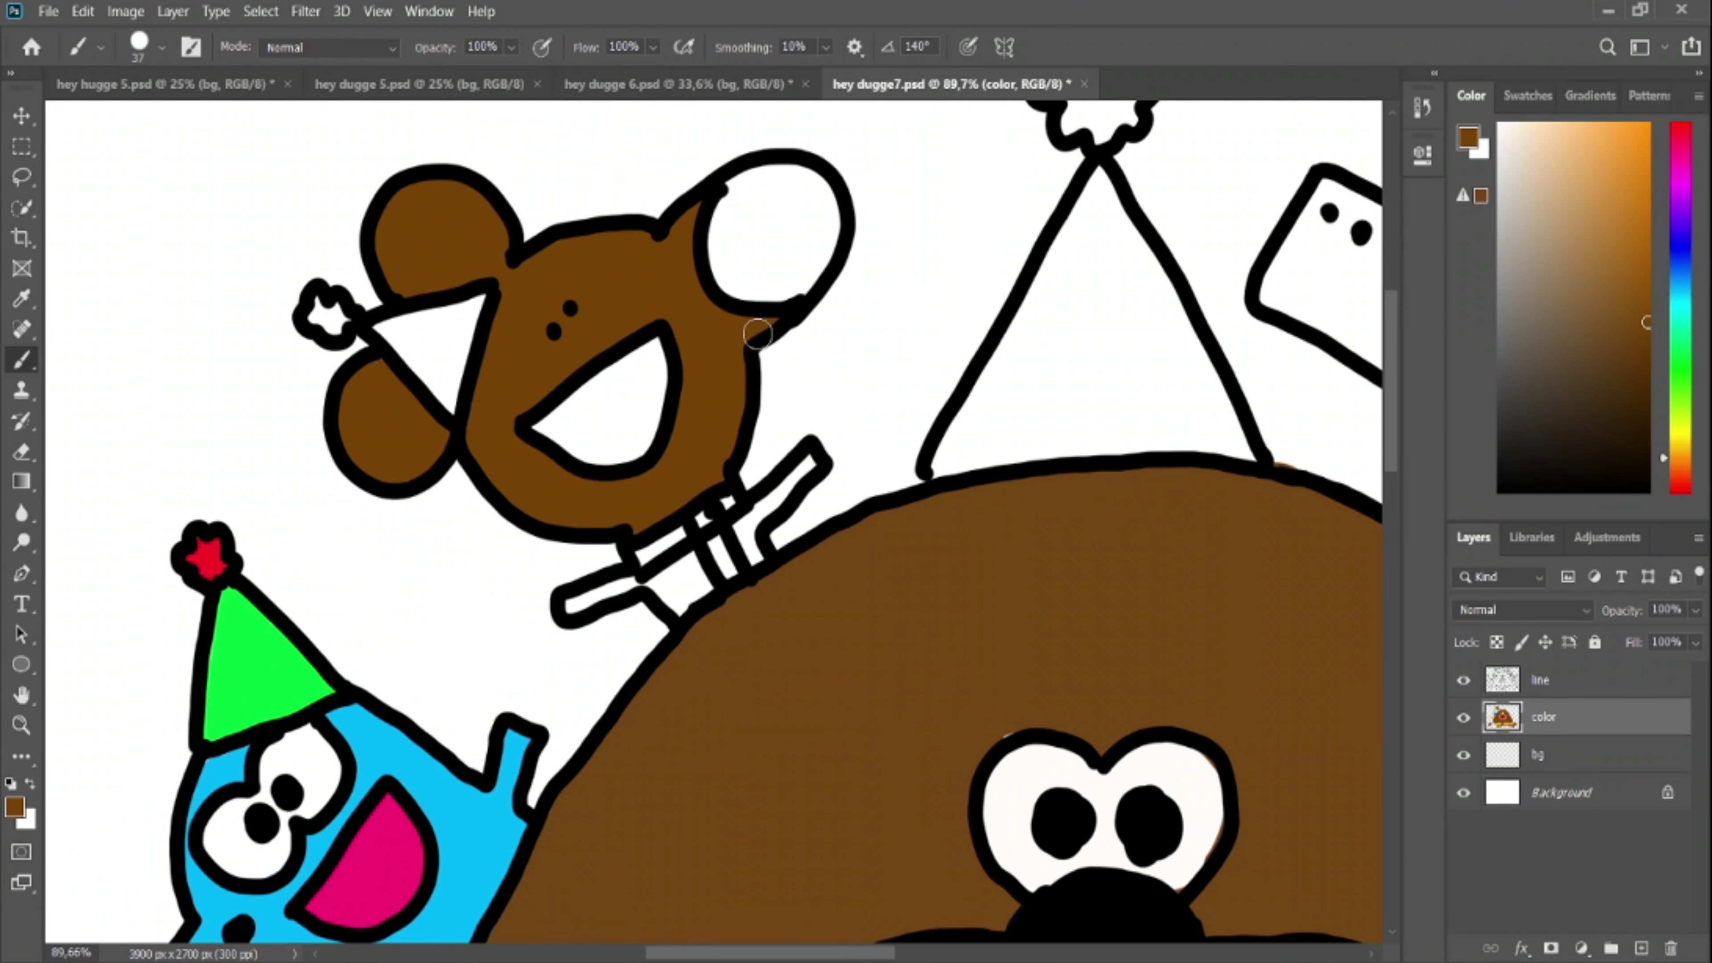
Color the mouse's body and arms magenta and its scarf yellow
{"action": "left_click", "coordinate": [1679, 177]}
{"action": "left_click", "coordinate": [1648, 130]}
{"action": "mouse_move", "coordinate": [667, 580]}
{"action": "left_mouse_down"}
{"action": "mouse_move", "coordinate": [687, 595]}
{"action": "mouse_move", "coordinate": [678, 535]}
{"action": "left_mouse_up"}
{"action": "left_click", "coordinate": [1678, 423]}
{"action": "mouse_move", "coordinate": [716, 541]}
{"action": "left_mouse_down"}
{"action": "mouse_move", "coordinate": [729, 568]}
{"action": "mouse_move", "coordinate": [728, 503]}
{"action": "left_mouse_up"}
Fill the mouse's large round nose with dark purple
{"action": "left_click", "coordinate": [1678, 188]}
{"action": "left_click", "coordinate": [1646, 359]}
{"action": "mouse_move", "coordinate": [731, 209]}
{"action": "left_mouse_down"}
{"action": "mouse_move", "coordinate": [791, 287]}
{"action": "mouse_move", "coordinate": [742, 226]}
{"action": "left_mouse_up"}
Color the mouse's party hat orange and its pompom purple
{"action": "left_click", "coordinate": [1678, 473]}
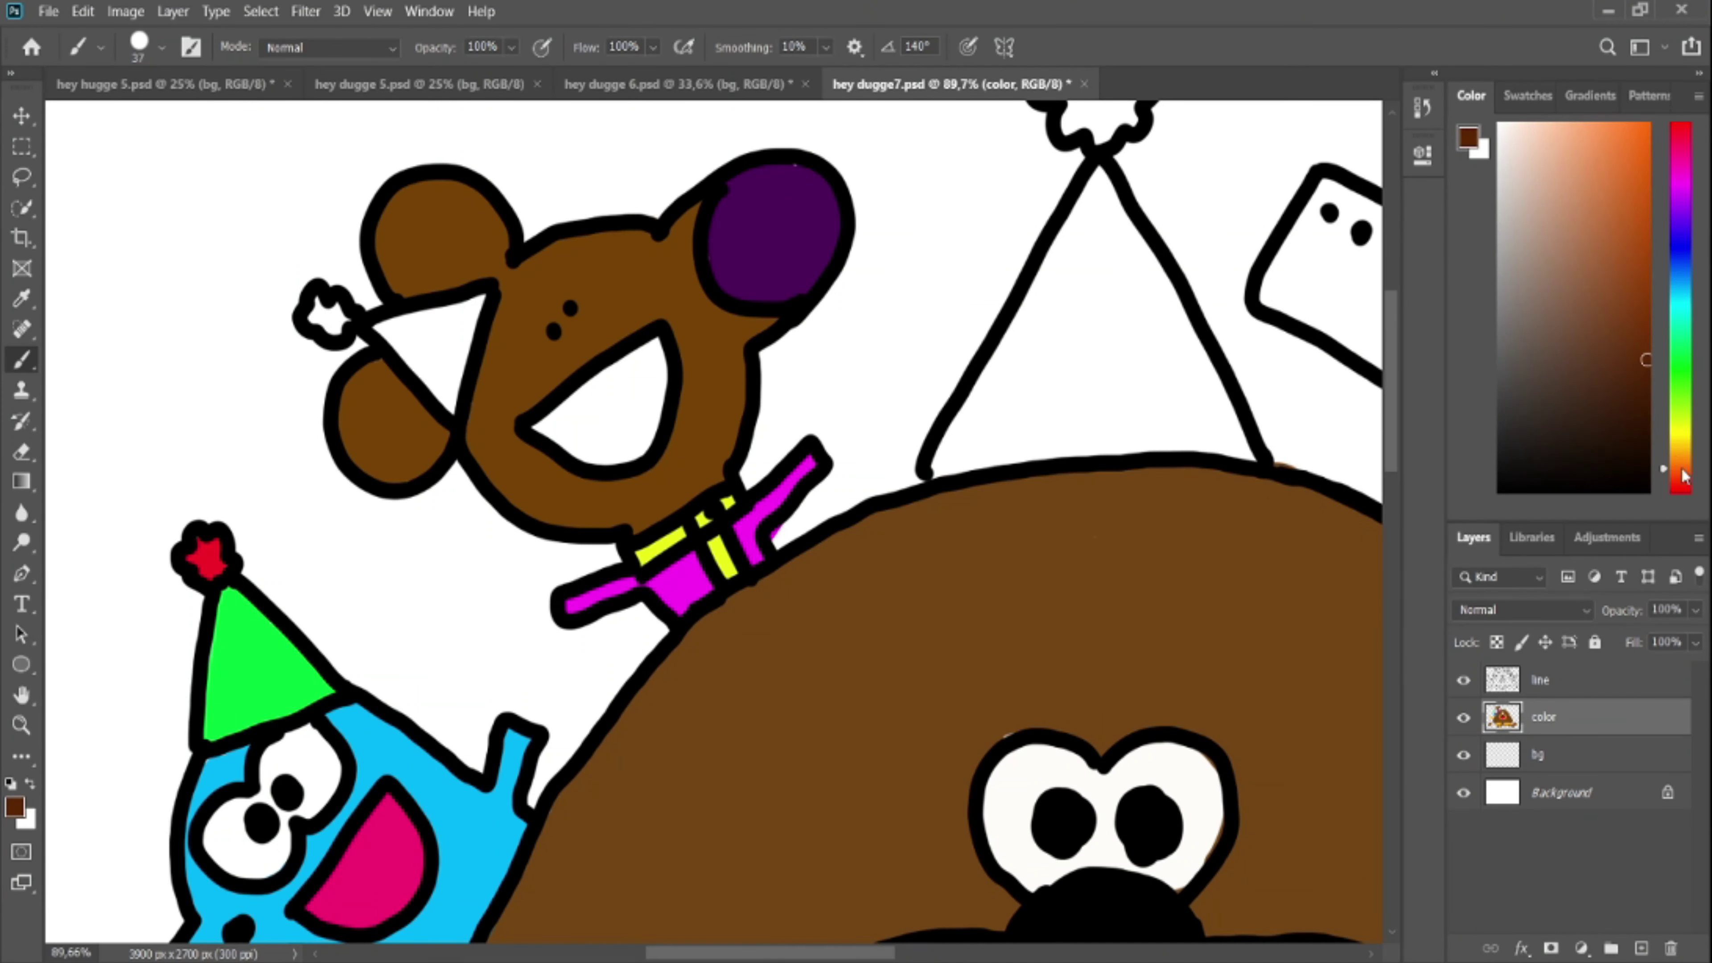
{"action": "left_click", "coordinate": [1644, 143]}
{"action": "mouse_move", "coordinate": [387, 329]}
{"action": "left_mouse_down"}
{"action": "mouse_move", "coordinate": [446, 358]}
{"action": "mouse_move", "coordinate": [453, 399]}
{"action": "left_mouse_up"}
{"action": "left_click", "coordinate": [1677, 195]}
{"action": "left_click", "coordinate": [1648, 125]}
Fill the mouse's open mouth with red
{"action": "left_click", "coordinate": [1679, 124]}
{"action": "left_click", "coordinate": [1638, 136]}
{"action": "mouse_move", "coordinate": [570, 409]}
{"action": "left_mouse_down"}
{"action": "mouse_move", "coordinate": [642, 417]}
{"action": "mouse_move", "coordinate": [588, 449]}
{"action": "left_mouse_up"}
{"action": "scroll", "coordinate": [626, 432], "scroll_direction": "down", "scroll_amount": 12}
Fill the large dog's party hat with golden orange and touch up the brown of the head along its base
{"action": "scroll", "coordinate": [627, 222], "scroll_direction": "up", "scroll_amount": 11}
{"action": "scroll", "coordinate": [758, 185], "scroll_direction": "up", "scroll_amount": 4}
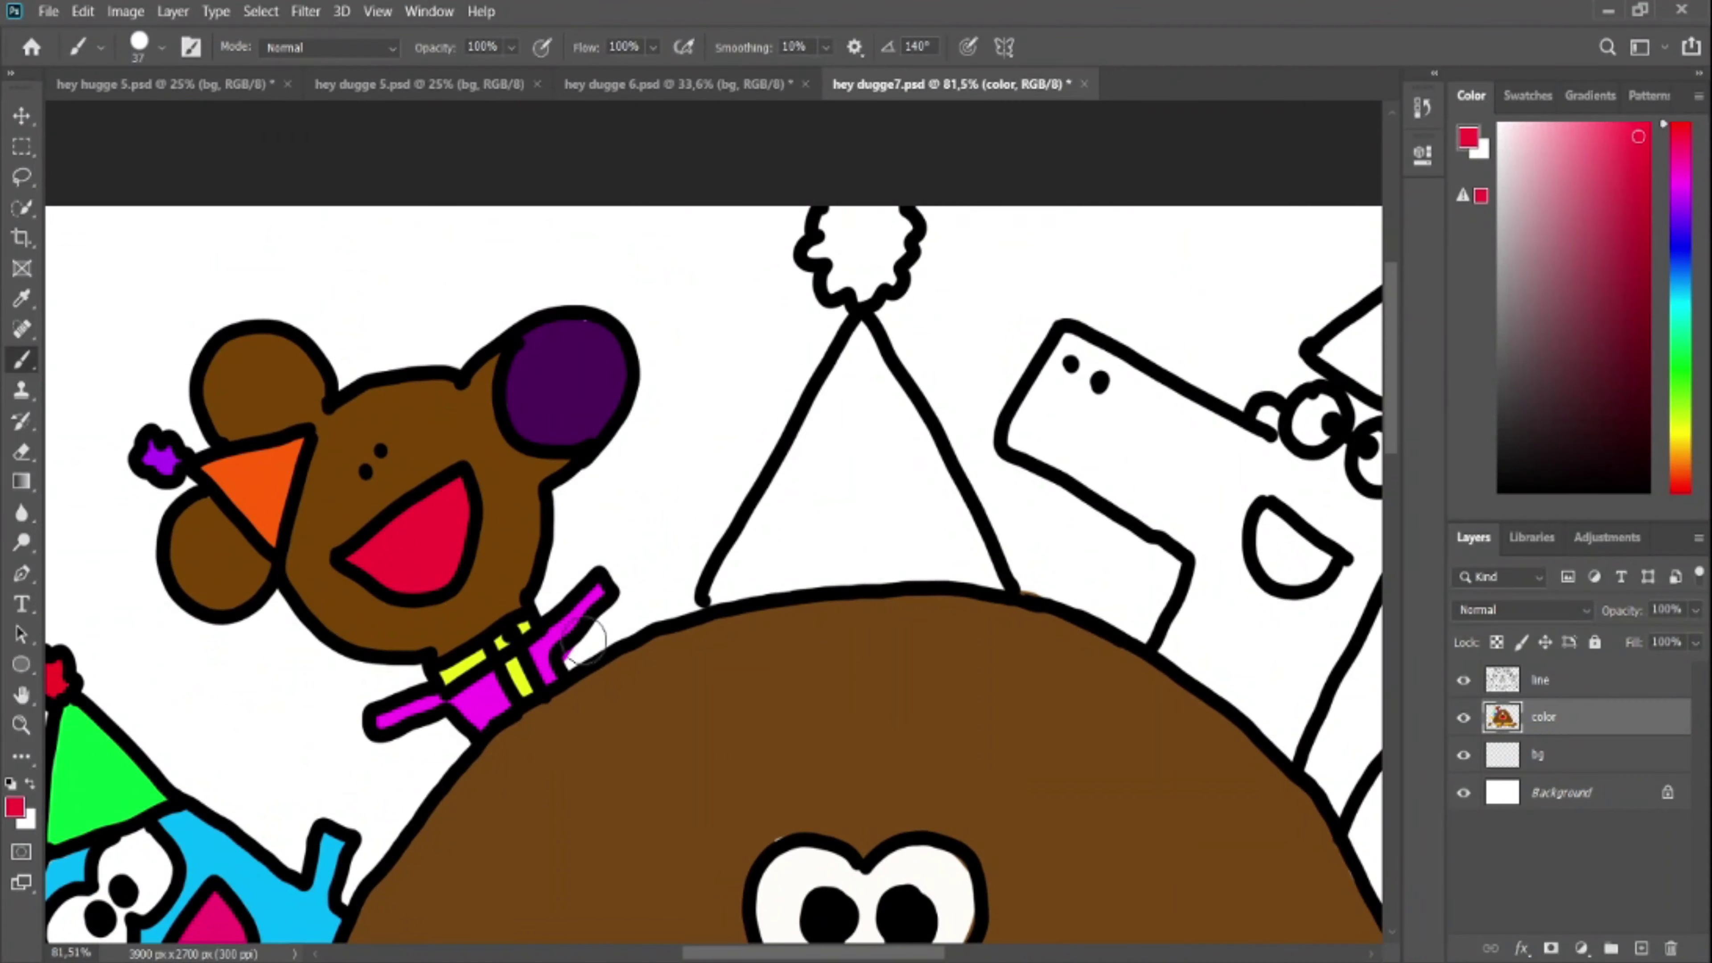
{"action": "scroll", "coordinate": [648, 549], "scroll_direction": "up", "scroll_amount": 1}
{"action": "scroll", "coordinate": [603, 519], "scroll_direction": "down", "scroll_amount": 1}
{"action": "left_click", "coordinate": [1678, 452]}
{"action": "mouse_move", "coordinate": [794, 507]}
{"action": "left_mouse_down"}
{"action": "mouse_move", "coordinate": [765, 554]}
{"action": "mouse_move", "coordinate": [835, 378]}
{"action": "mouse_move", "coordinate": [782, 587]}
{"action": "mouse_move", "coordinate": [877, 592]}
{"action": "left_mouse_up"}
{"action": "mouse_move", "coordinate": [890, 507]}
{"action": "left_mouse_down"}
{"action": "mouse_move", "coordinate": [935, 588]}
{"action": "mouse_move", "coordinate": [971, 565]}
{"action": "left_mouse_up"}
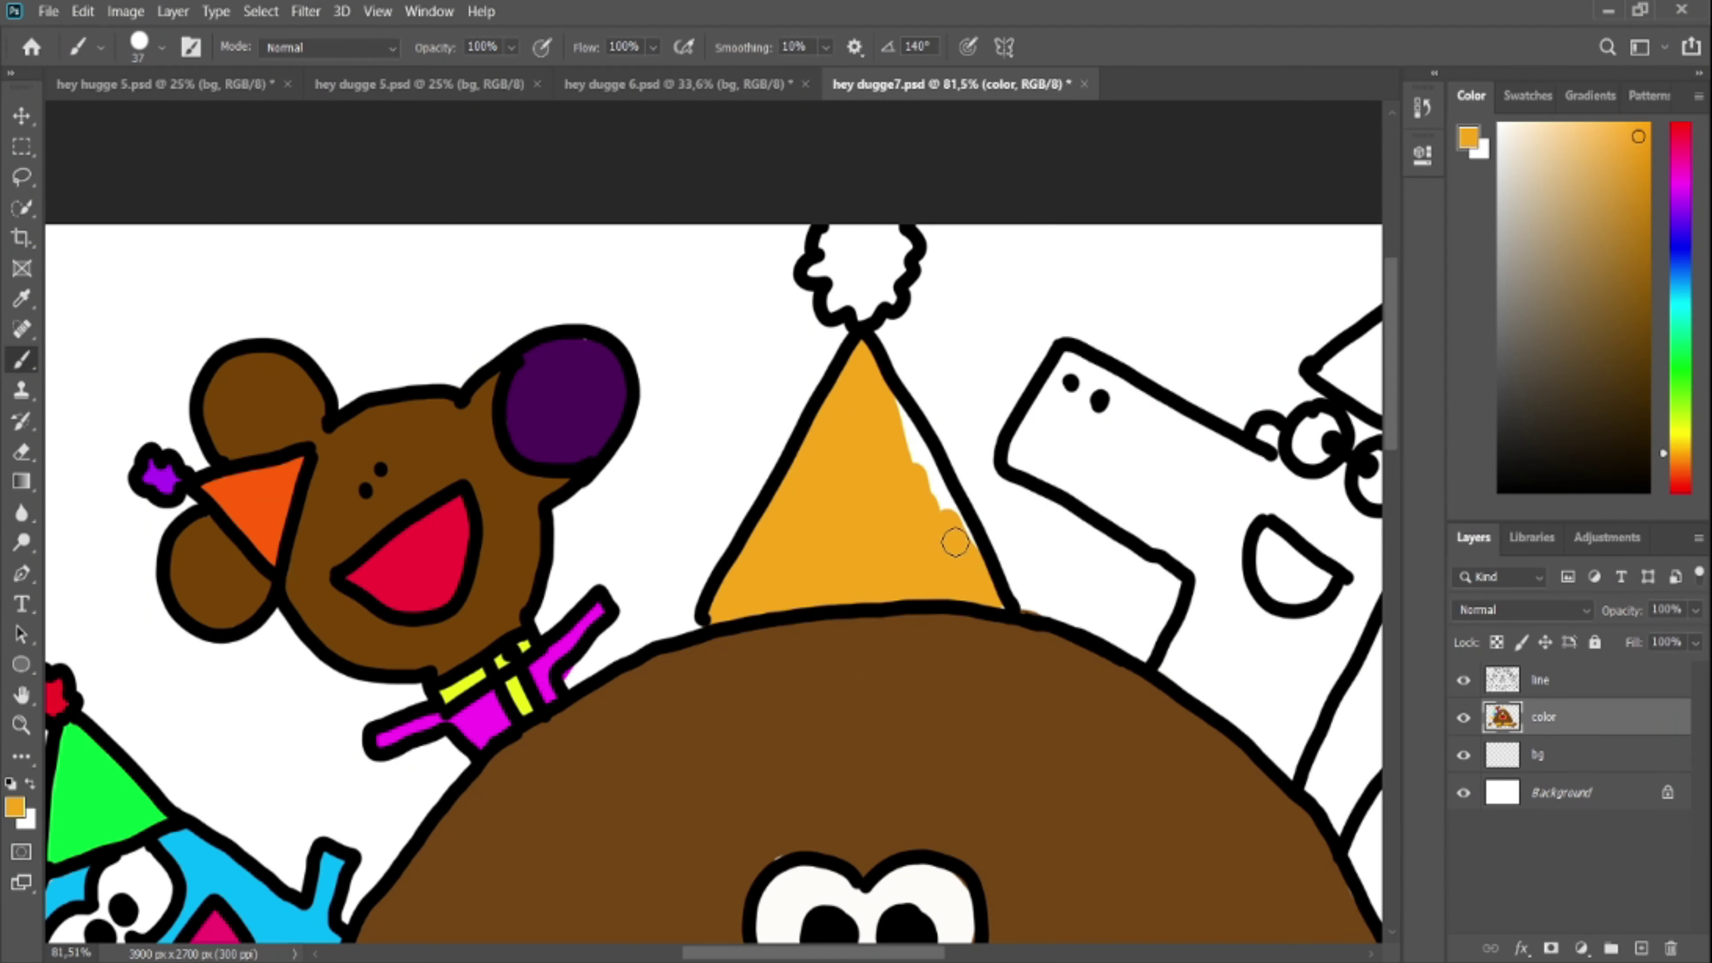
{"action": "left_click", "coordinate": [978, 646], "text": "alt"}
{"action": "left_click_drag", "start_coordinate": [979, 645], "coordinate": [993, 632]}
Fill the pompom on the large dog's party hat with bright blue
{"action": "mouse_move", "coordinate": [1679, 143]}
{"action": "left_mouse_down"}
{"action": "mouse_move", "coordinate": [1680, 273]}
{"action": "mouse_move", "coordinate": [1679, 244]}
{"action": "left_mouse_up"}
{"action": "left_click", "coordinate": [1647, 125]}
{"action": "mouse_move", "coordinate": [859, 246]}
{"action": "left_mouse_down"}
{"action": "mouse_move", "coordinate": [839, 297]}
{"action": "mouse_move", "coordinate": [868, 274]}
{"action": "mouse_move", "coordinate": [828, 236]}
{"action": "left_mouse_up"}
{"action": "scroll", "coordinate": [1032, 315], "scroll_direction": "down", "scroll_amount": 5}
Fill the crocodile's head and body with dark green
{"action": "left_click_drag", "start_coordinate": [1032, 315], "coordinate": [728, 174]}
{"action": "scroll", "coordinate": [958, 189], "scroll_direction": "up", "scroll_amount": 5}
{"action": "left_click", "coordinate": [1679, 387]}
{"action": "left_click", "coordinate": [1648, 381]}
{"action": "left_click_drag", "start_coordinate": [519, 298], "coordinate": [496, 351]}
{"action": "mouse_move", "coordinate": [496, 351]}
{"action": "left_mouse_down"}
{"action": "mouse_move", "coordinate": [649, 432]}
{"action": "mouse_move", "coordinate": [590, 306]}
{"action": "mouse_move", "coordinate": [654, 392]}
{"action": "mouse_move", "coordinate": [685, 506]}
{"action": "mouse_move", "coordinate": [649, 581]}
{"action": "mouse_move", "coordinate": [761, 667]}
{"action": "mouse_move", "coordinate": [700, 410]}
{"action": "mouse_move", "coordinate": [720, 379]}
{"action": "mouse_move", "coordinate": [807, 453]}
{"action": "mouse_move", "coordinate": [760, 396]}
{"action": "mouse_move", "coordinate": [772, 587]}
{"action": "mouse_move", "coordinate": [730, 519]}
{"action": "mouse_move", "coordinate": [799, 530]}
{"action": "mouse_move", "coordinate": [858, 447]}
{"action": "left_mouse_up"}
Fill the crocodile's open mouth with red
{"action": "left_click", "coordinate": [1680, 140]}
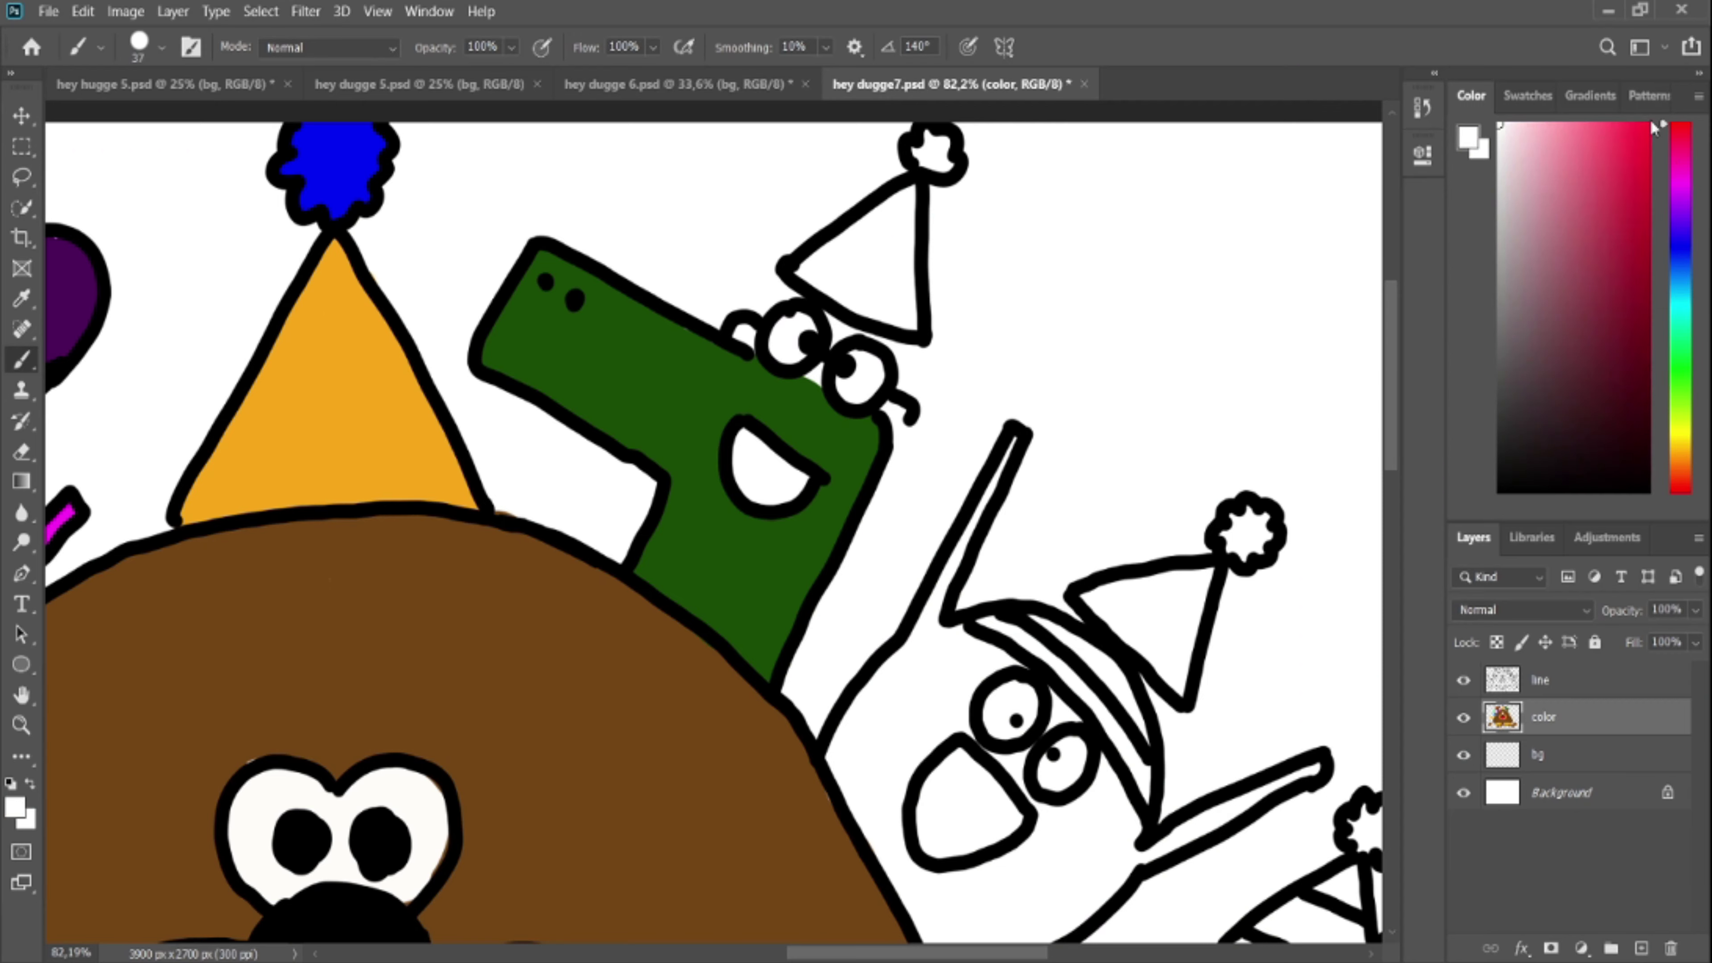
{"action": "left_click", "coordinate": [1649, 173]}
{"action": "mouse_move", "coordinate": [746, 442]}
{"action": "left_mouse_down"}
{"action": "mouse_move", "coordinate": [796, 480]}
{"action": "mouse_move", "coordinate": [791, 465]}
{"action": "left_mouse_up"}
Color the crocodile's party hat light blue and its pompom magenta
{"action": "left_click", "coordinate": [1680, 287]}
{"action": "left_click", "coordinate": [1638, 145]}
{"action": "left_click_drag", "start_coordinate": [879, 225], "coordinate": [755, 234]}
{"action": "mouse_move", "coordinate": [845, 223]}
{"action": "left_mouse_down"}
{"action": "mouse_move", "coordinate": [936, 270]}
{"action": "mouse_move", "coordinate": [990, 361]}
{"action": "left_mouse_up"}
{"action": "key", "text": "ctrl+z"}
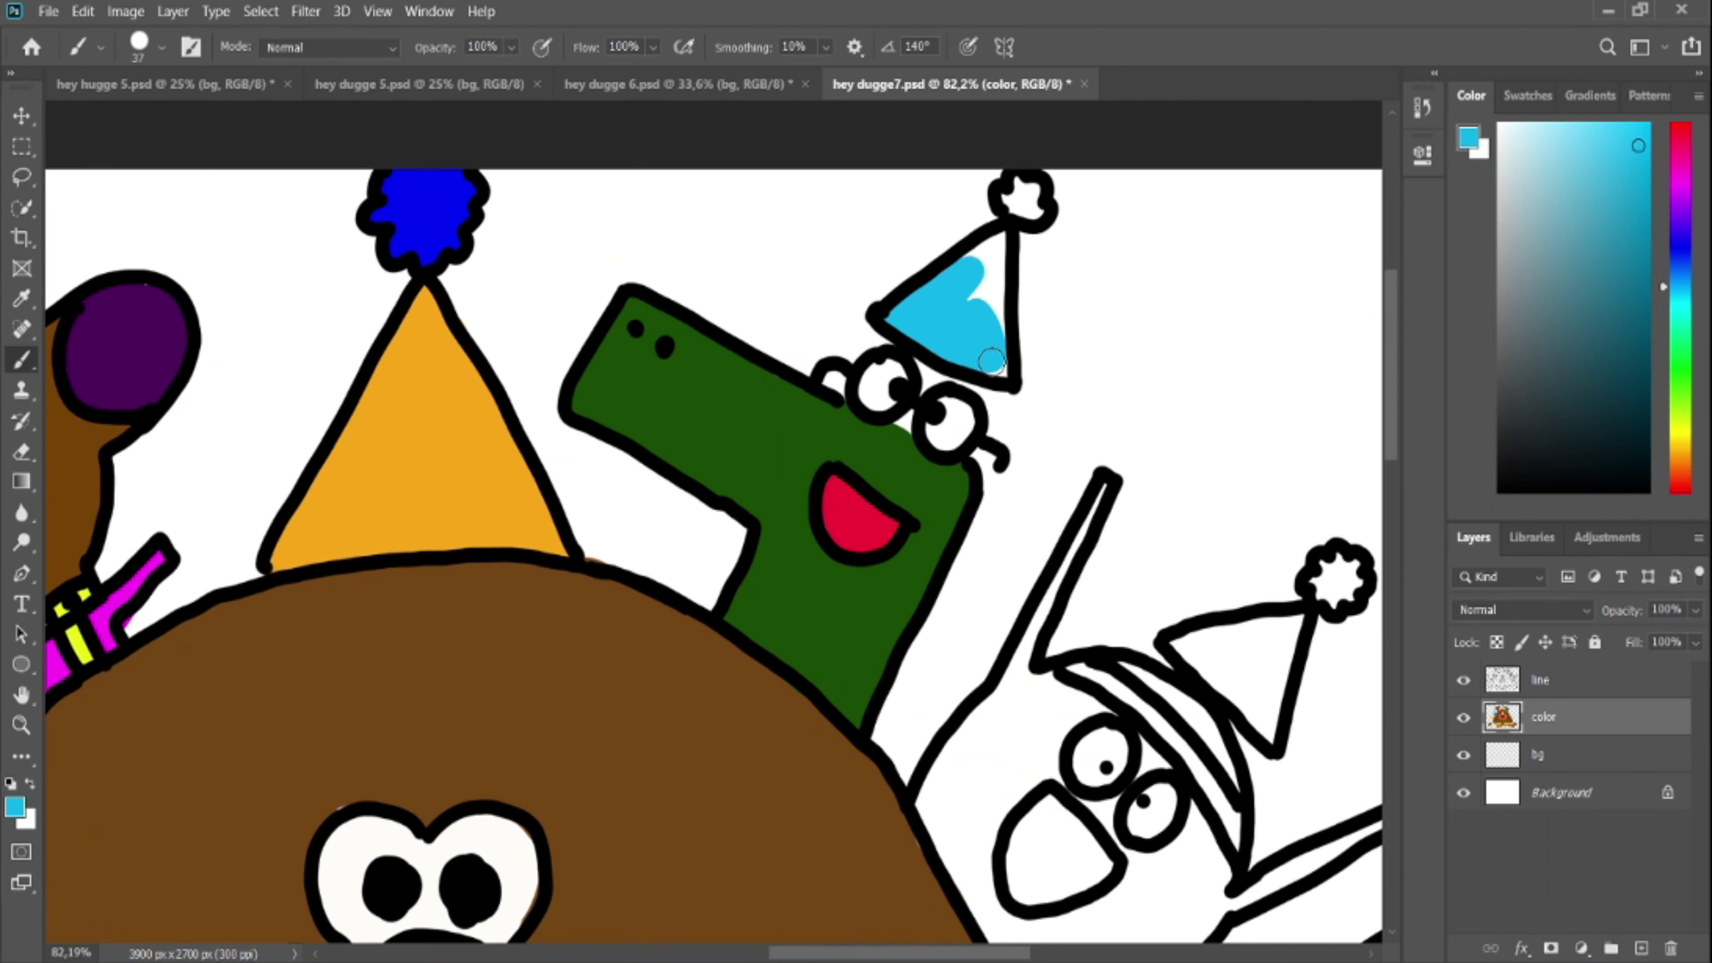
{"action": "left_click", "coordinate": [1680, 176]}
{"action": "left_click_drag", "start_coordinate": [1014, 189], "coordinate": [1038, 213]}
Fill the octopus's head and raised arms with purple
{"action": "scroll", "coordinate": [1038, 270], "scroll_direction": "down", "scroll_amount": 7}
{"action": "scroll", "coordinate": [1146, 290], "scroll_direction": "up", "scroll_amount": 5}
{"action": "left_click", "coordinate": [1620, 229]}
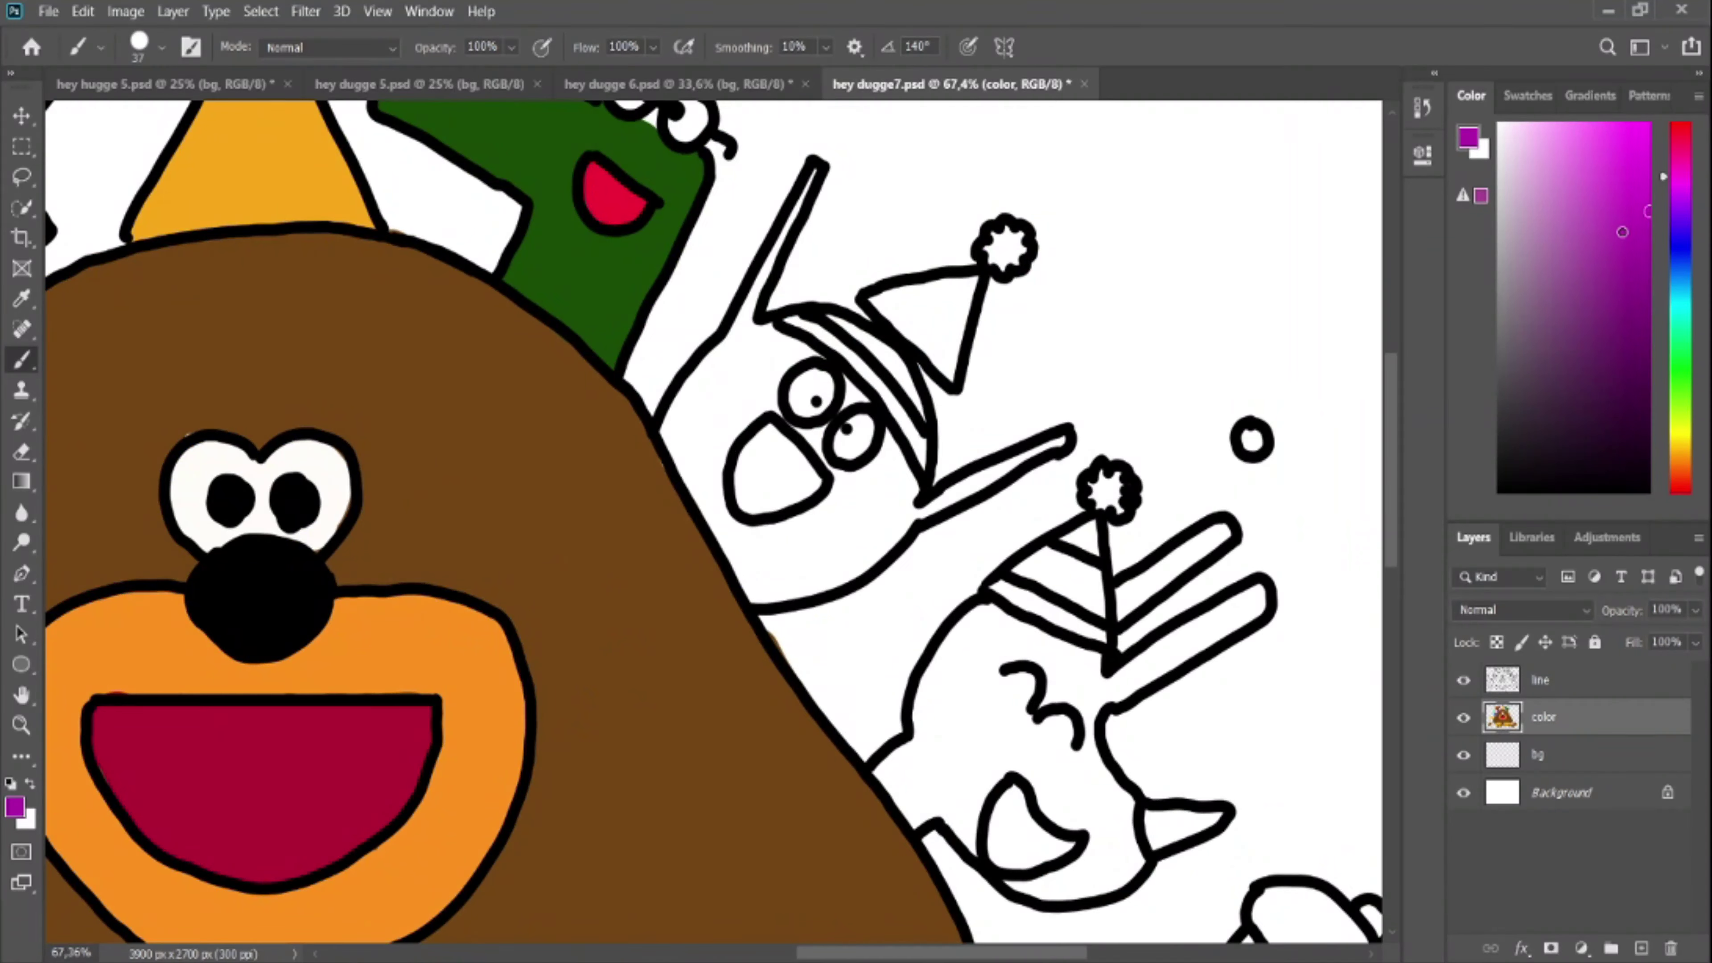
{"action": "left_click", "coordinate": [1602, 218]}
{"action": "mouse_move", "coordinate": [703, 387]}
{"action": "left_mouse_down"}
{"action": "mouse_move", "coordinate": [729, 551]}
{"action": "mouse_move", "coordinate": [780, 237]}
{"action": "left_mouse_up"}
Paint the octopus's eyes white and its open mouth red
{"action": "mouse_move", "coordinate": [768, 389]}
{"action": "left_mouse_down"}
{"action": "mouse_move", "coordinate": [809, 357]}
{"action": "mouse_move", "coordinate": [791, 539]}
{"action": "mouse_move", "coordinate": [836, 574]}
{"action": "mouse_move", "coordinate": [793, 421]}
{"action": "mouse_move", "coordinate": [880, 466]}
{"action": "mouse_move", "coordinate": [868, 424]}
{"action": "left_mouse_up"}
{"action": "mouse_move", "coordinate": [844, 435]}
{"action": "left_mouse_down"}
{"action": "mouse_move", "coordinate": [865, 414]}
{"action": "mouse_move", "coordinate": [813, 437]}
{"action": "left_mouse_up"}
{"action": "left_click", "coordinate": [15, 806]}
{"action": "left_click", "coordinate": [1680, 131]}
{"action": "left_click", "coordinate": [1647, 126]}
Fill the top of the octopus's head with its purple and color its headband yellow
{"action": "left_click", "coordinate": [794, 349], "text": "alt"}
{"action": "left_click_drag", "start_coordinate": [851, 301], "coordinate": [940, 402]}
{"action": "left_click_drag", "start_coordinate": [1680, 406], "coordinate": [1680, 433]}
{"action": "left_click", "coordinate": [1648, 143]}
{"action": "mouse_move", "coordinate": [813, 303]}
{"action": "left_mouse_down"}
{"action": "mouse_move", "coordinate": [914, 387]}
{"action": "mouse_move", "coordinate": [947, 445]}
{"action": "left_mouse_up"}
Color the octopus's party hat bright green and its pompom blue
{"action": "left_click_drag", "start_coordinate": [1681, 166], "coordinate": [1703, 367]}
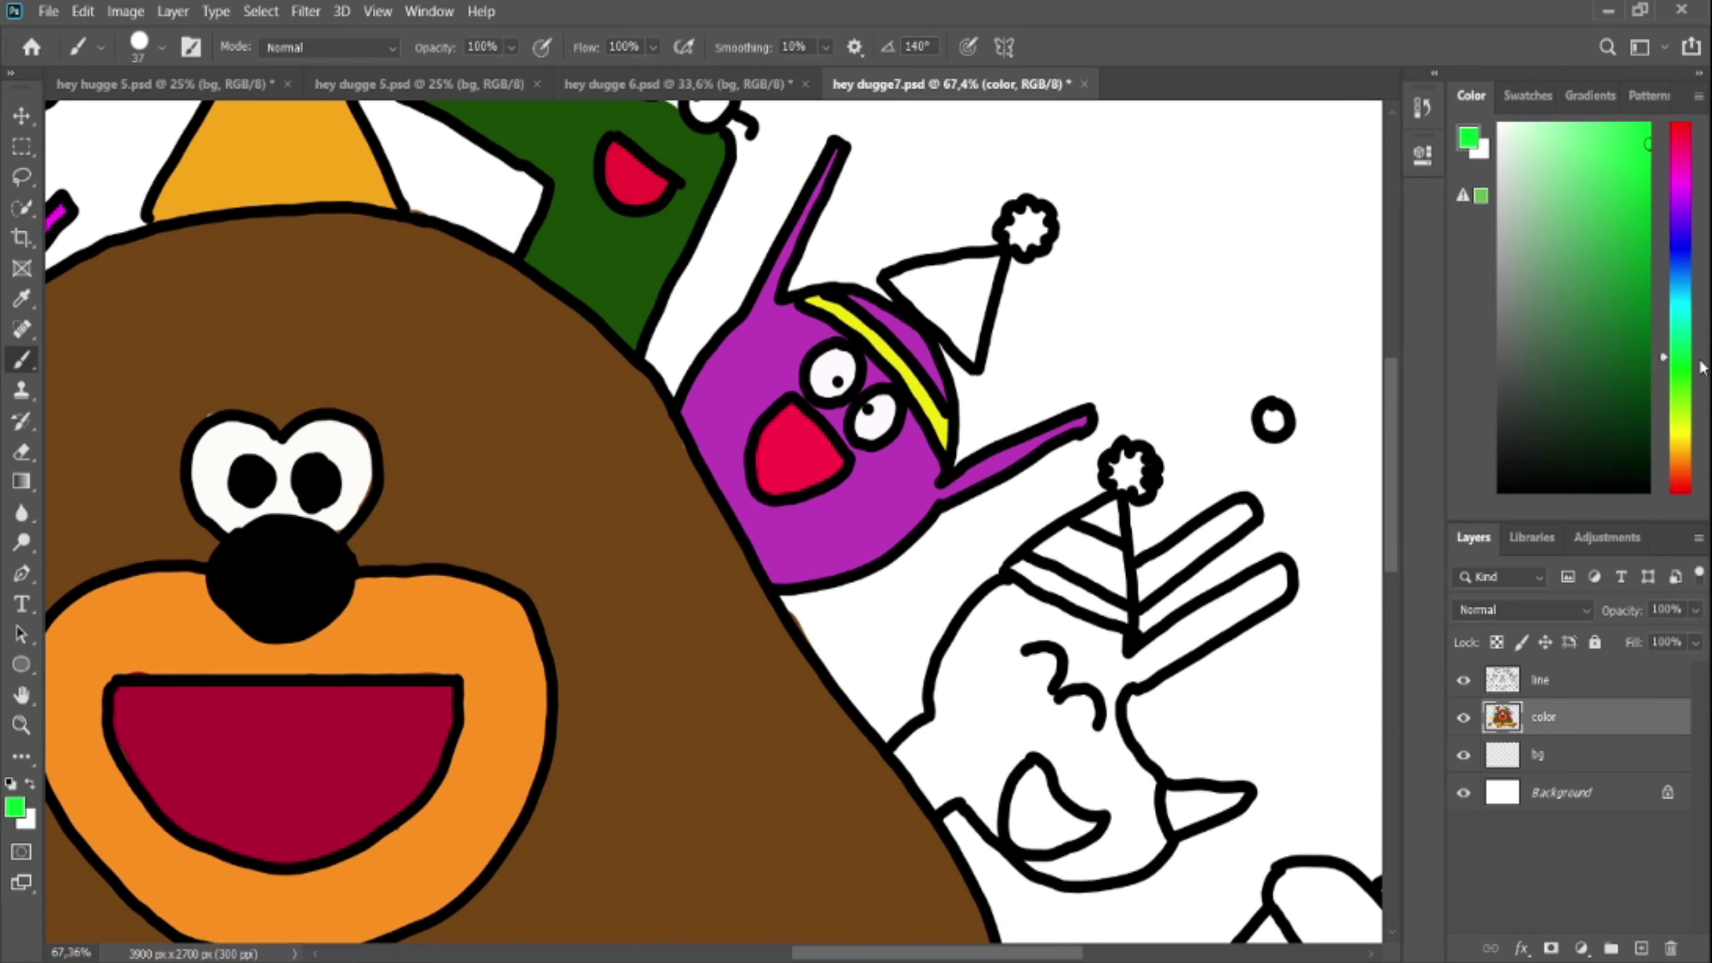
{"action": "left_click_drag", "start_coordinate": [971, 345], "coordinate": [989, 264]}
{"action": "left_click_drag", "start_coordinate": [1680, 251], "coordinate": [1680, 266]}
{"action": "left_click_drag", "start_coordinate": [1015, 233], "coordinate": [1039, 233]}
Fill the body and long upper limbs of the character in the striped party hat with bright blue
{"action": "scroll", "coordinate": [1035, 269], "scroll_direction": "down", "scroll_amount": 10}
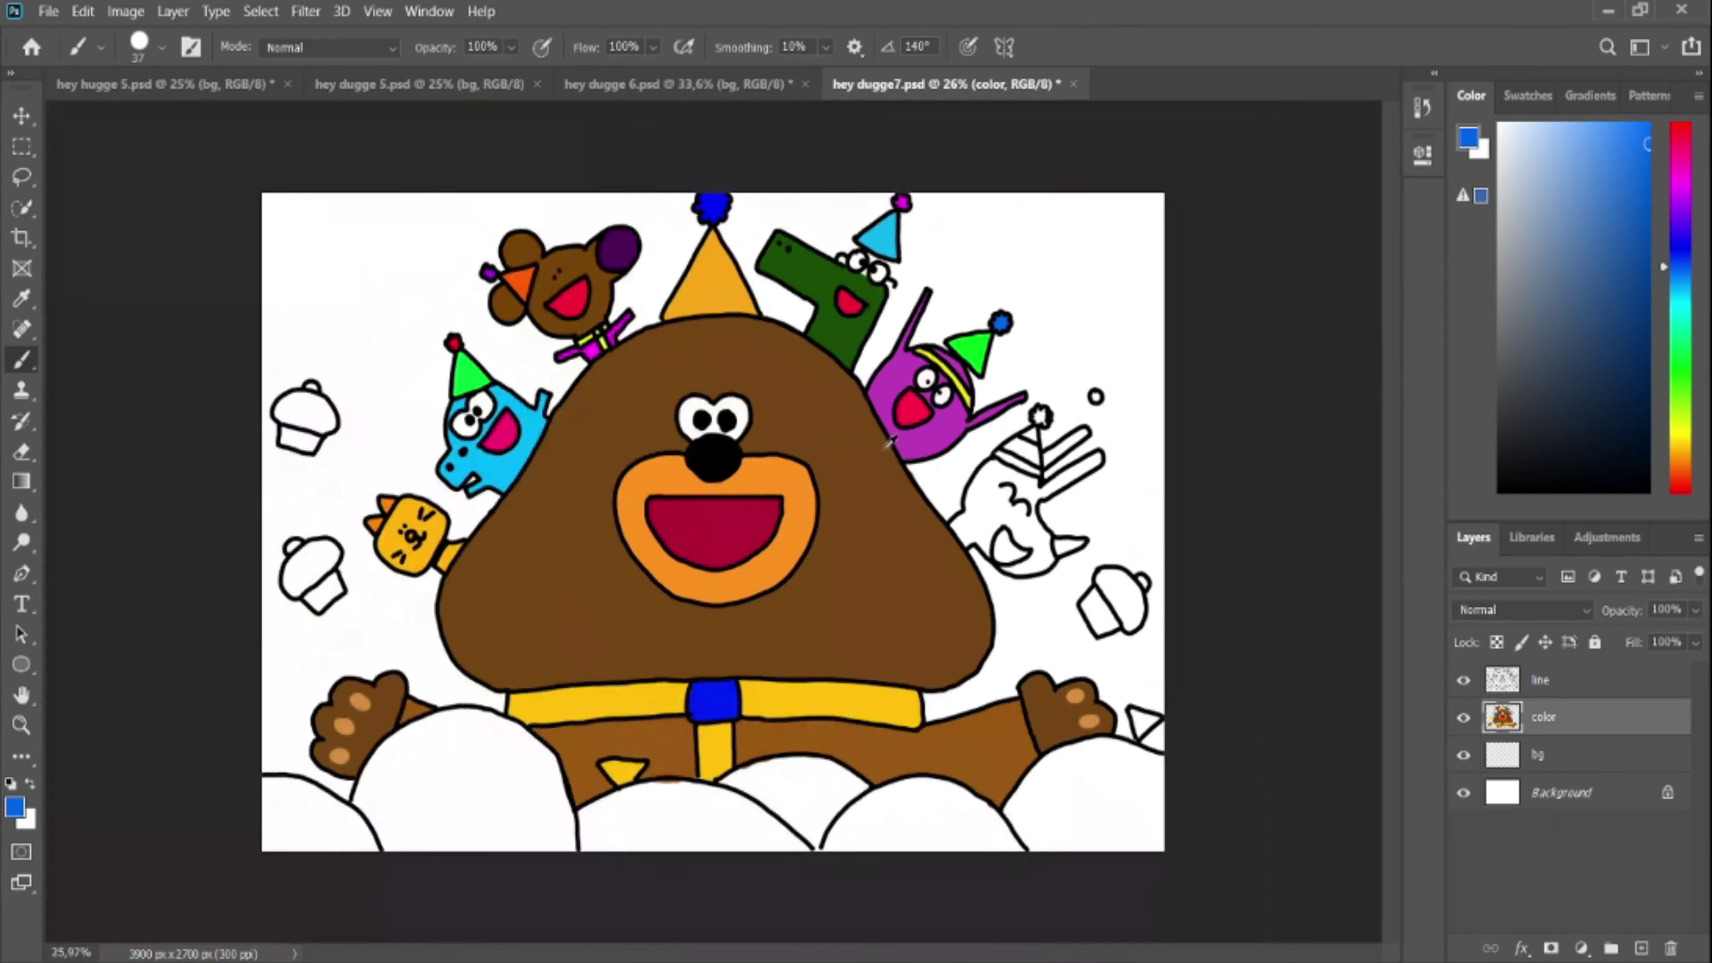
{"action": "scroll", "coordinate": [1062, 470], "scroll_direction": "up", "scroll_amount": 10}
{"action": "left_click_drag", "start_coordinate": [1643, 260], "coordinate": [1648, 126]}
{"action": "mouse_move", "coordinate": [830, 533]}
{"action": "left_mouse_down"}
{"action": "mouse_move", "coordinate": [808, 647]}
{"action": "mouse_move", "coordinate": [869, 458]}
{"action": "mouse_move", "coordinate": [896, 610]}
{"action": "mouse_move", "coordinate": [937, 492]}
{"action": "mouse_move", "coordinate": [1149, 429]}
{"action": "left_mouse_up"}
{"action": "mouse_move", "coordinate": [974, 546]}
{"action": "left_mouse_down"}
{"action": "mouse_move", "coordinate": [1018, 674]}
{"action": "mouse_move", "coordinate": [929, 716]}
{"action": "left_mouse_up"}
Color the blue character's horn green and its open mouth red
{"action": "left_click", "coordinate": [1690, 373]}
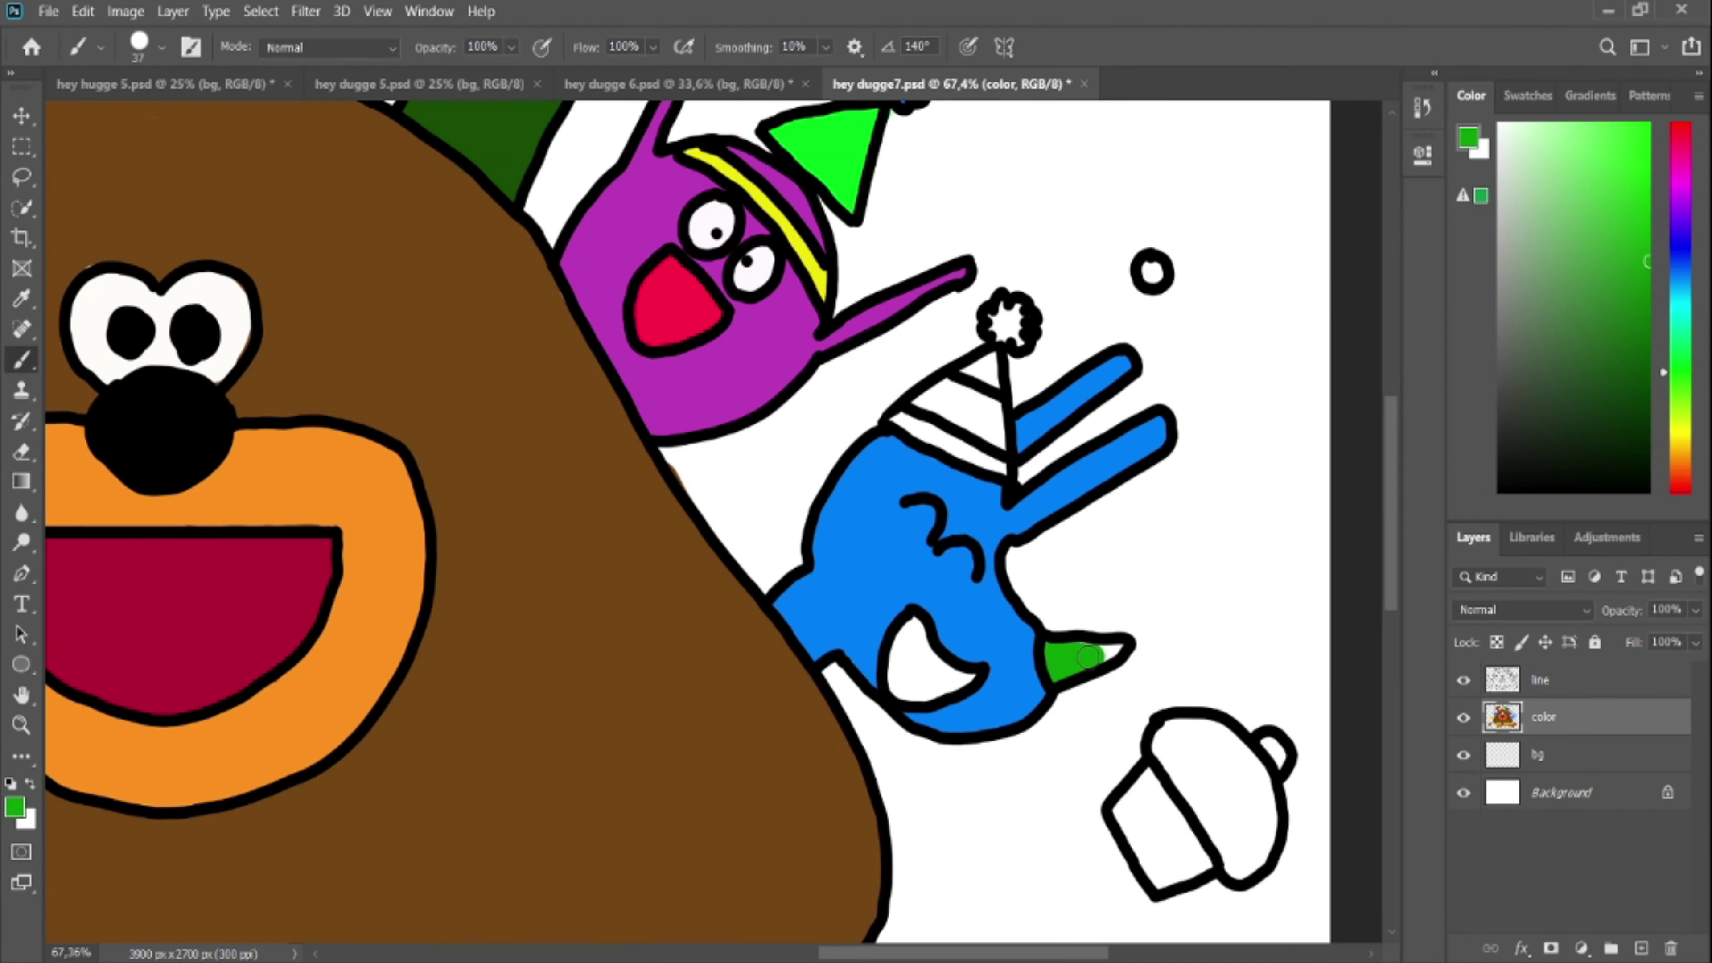
{"action": "left_click_drag", "start_coordinate": [1107, 645], "coordinate": [1121, 649]}
{"action": "left_click", "coordinate": [1680, 124]}
{"action": "left_click", "coordinate": [1648, 150]}
{"action": "left_click_drag", "start_coordinate": [903, 648], "coordinate": [905, 681]}
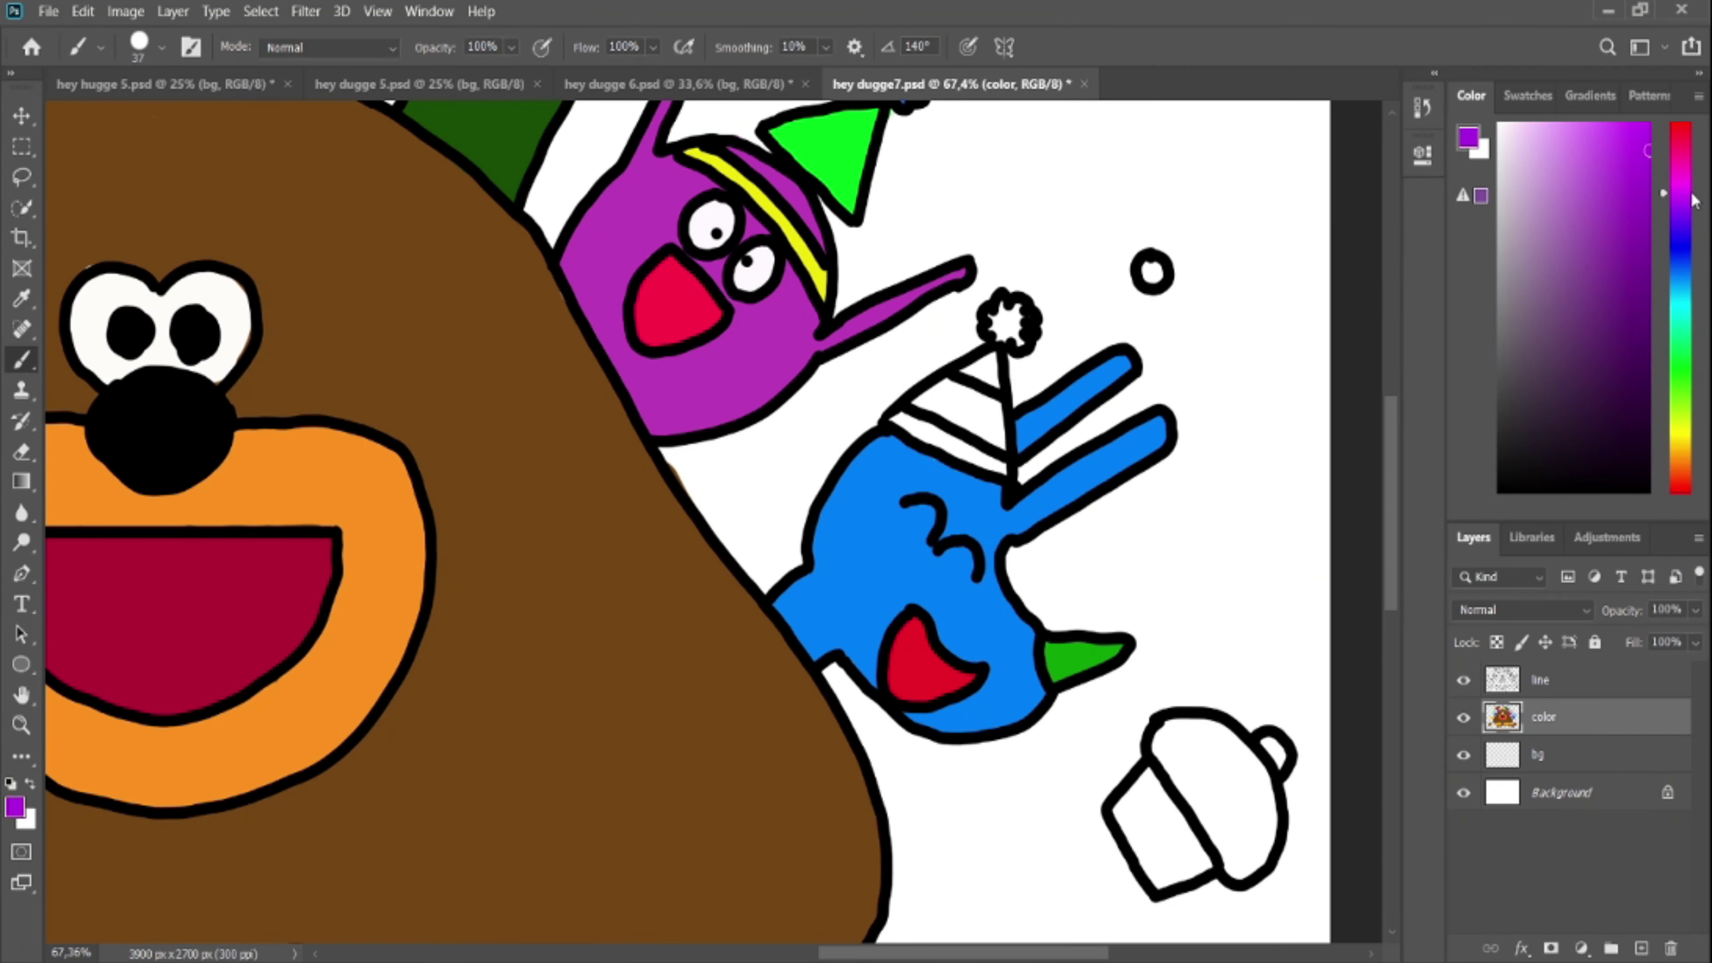
Color the blue character's striped party hat violet and its pompom light green
{"action": "left_click", "coordinate": [1614, 125]}
{"action": "mouse_move", "coordinate": [900, 421]}
{"action": "left_mouse_down"}
{"action": "mouse_move", "coordinate": [990, 472]}
{"action": "mouse_move", "coordinate": [965, 391]}
{"action": "left_mouse_up"}
{"action": "left_click", "coordinate": [1680, 367]}
{"action": "left_click_drag", "start_coordinate": [1003, 316], "coordinate": [1002, 300]}
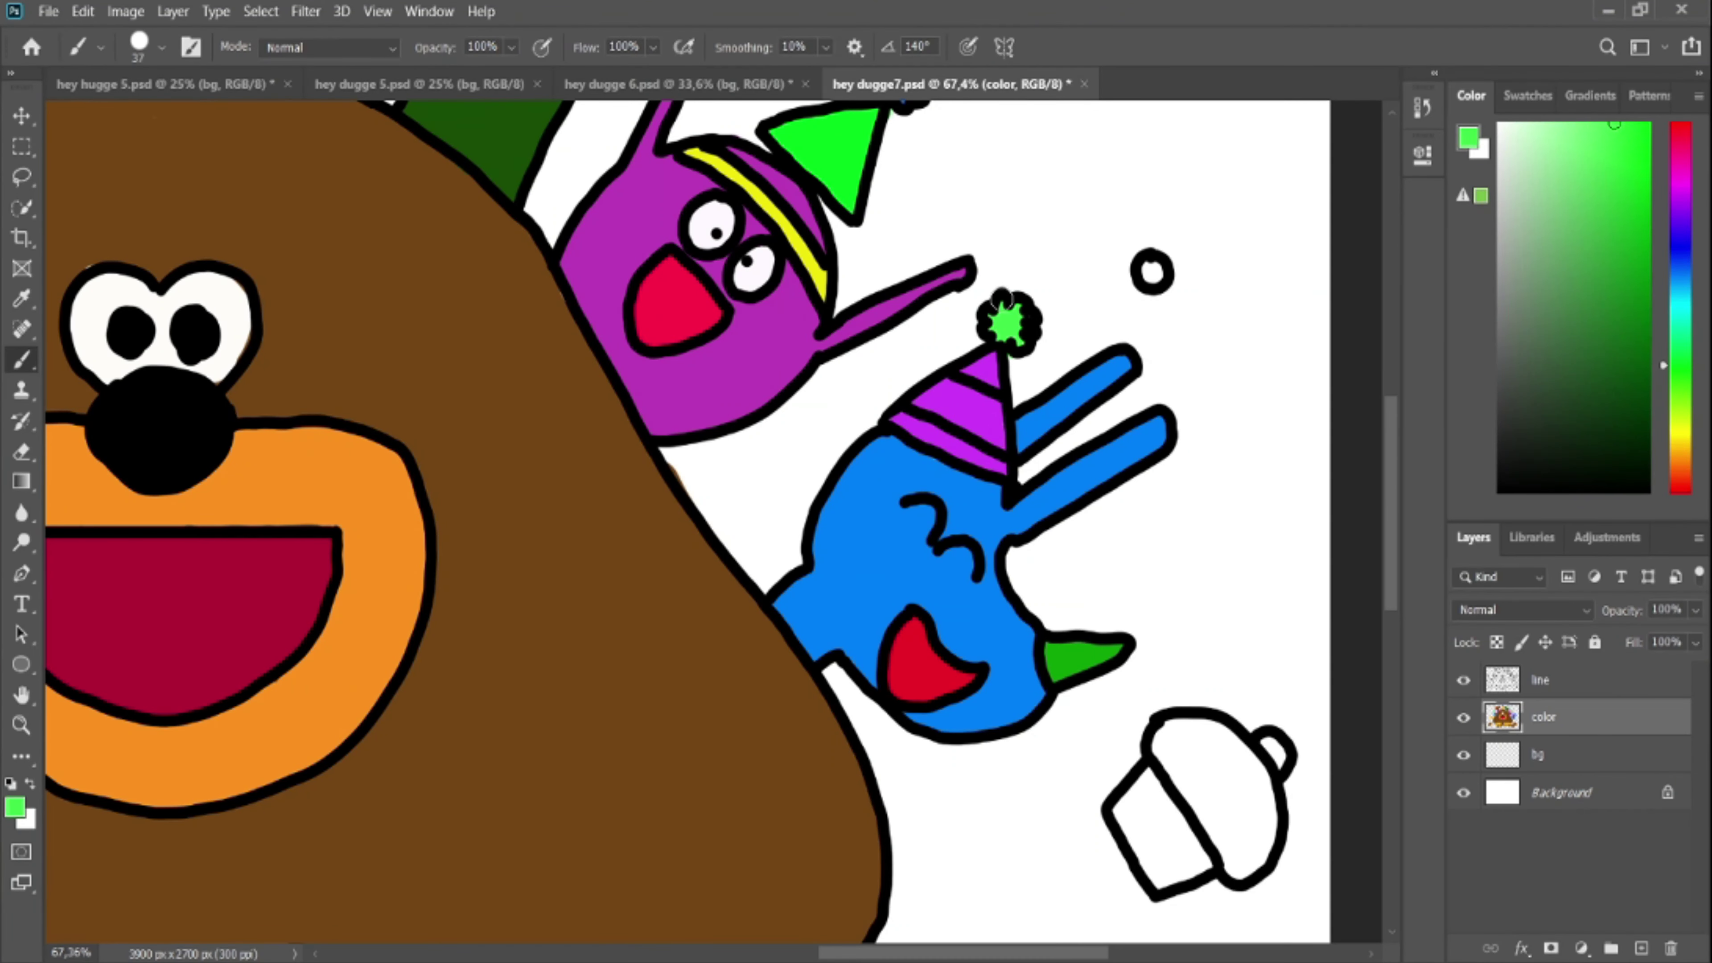
Color the cupcake below the blue character with a light blue cup, yellow frosting, pink cherry and pale pink sprinkles
{"action": "scroll", "coordinate": [1117, 393], "scroll_direction": "down", "scroll_amount": 9}
{"action": "scroll", "coordinate": [1174, 517], "scroll_direction": "up", "scroll_amount": 9}
{"action": "left_click", "coordinate": [1680, 287]}
{"action": "mouse_move", "coordinate": [1065, 673]}
{"action": "left_mouse_down"}
{"action": "mouse_move", "coordinate": [1085, 627]}
{"action": "mouse_move", "coordinate": [1158, 672]}
{"action": "mouse_move", "coordinate": [1145, 593]}
{"action": "left_mouse_up"}
{"action": "left_click", "coordinate": [1681, 432]}
{"action": "left_click", "coordinate": [1683, 144]}
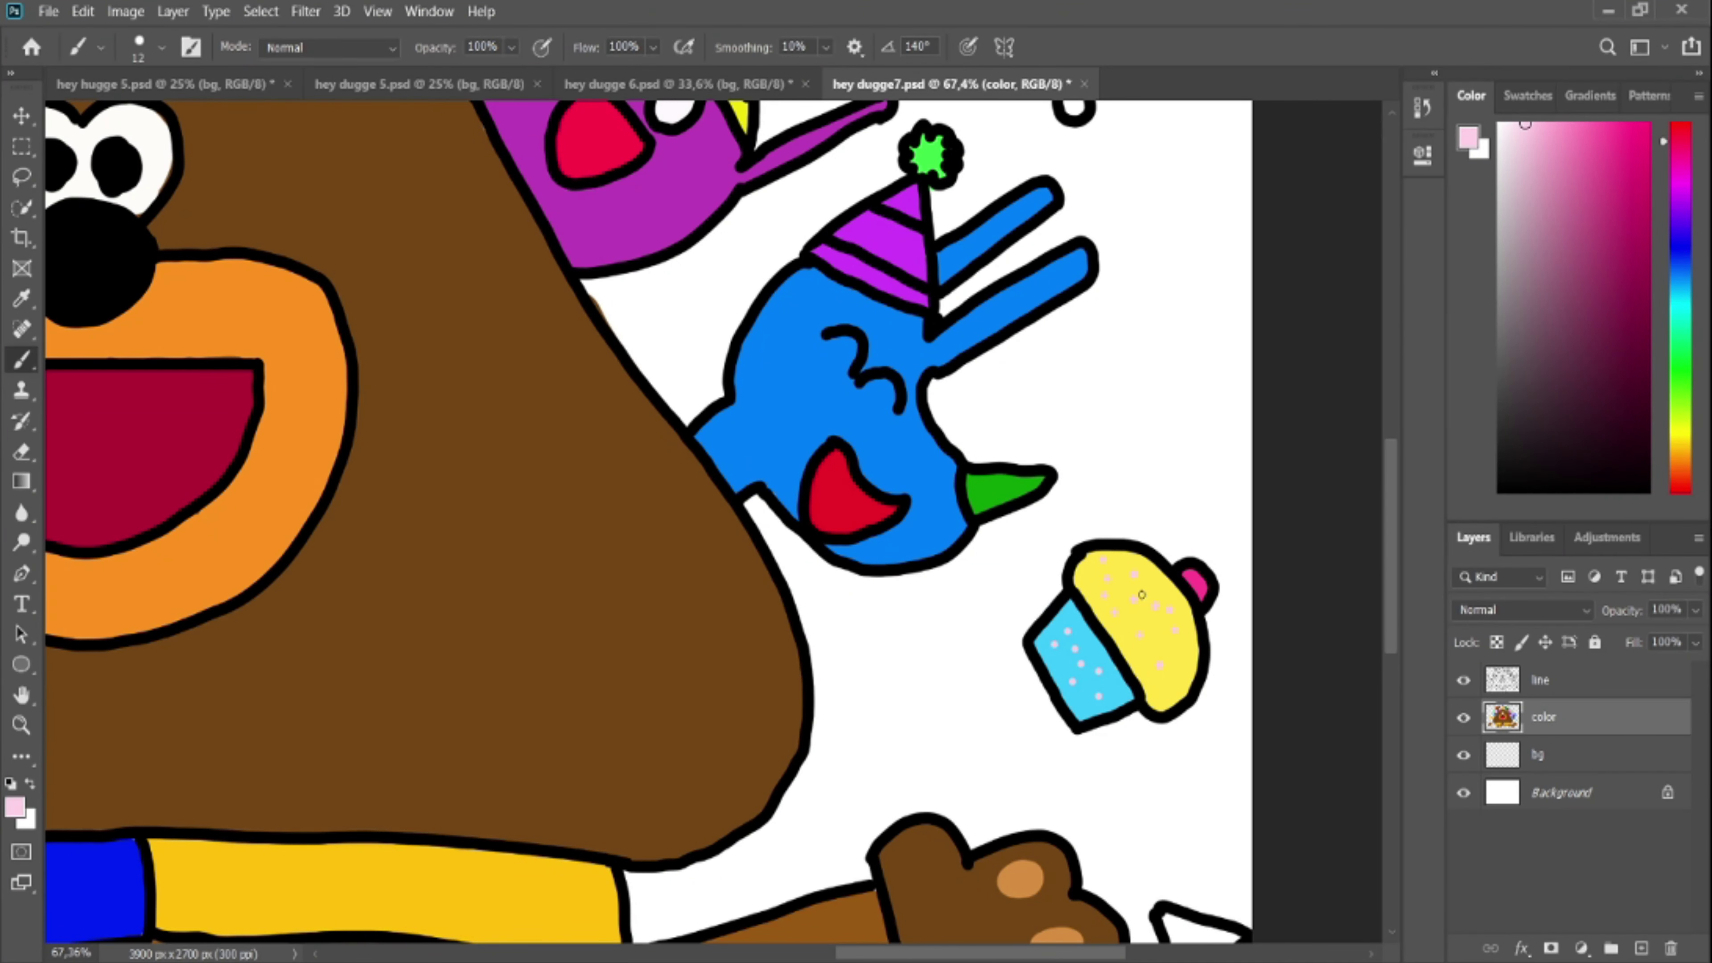
Color the cupcake beside the orange cat with a cream cup, blue frosting and red cherry
{"action": "scroll", "coordinate": [1141, 594], "scroll_direction": "down", "scroll_amount": 5}
{"action": "scroll", "coordinate": [149, 614], "scroll_direction": "up", "scroll_amount": 5}
{"action": "scroll", "coordinate": [148, 614], "scroll_direction": "up", "scroll_amount": 2}
{"action": "left_click", "coordinate": [1681, 431]}
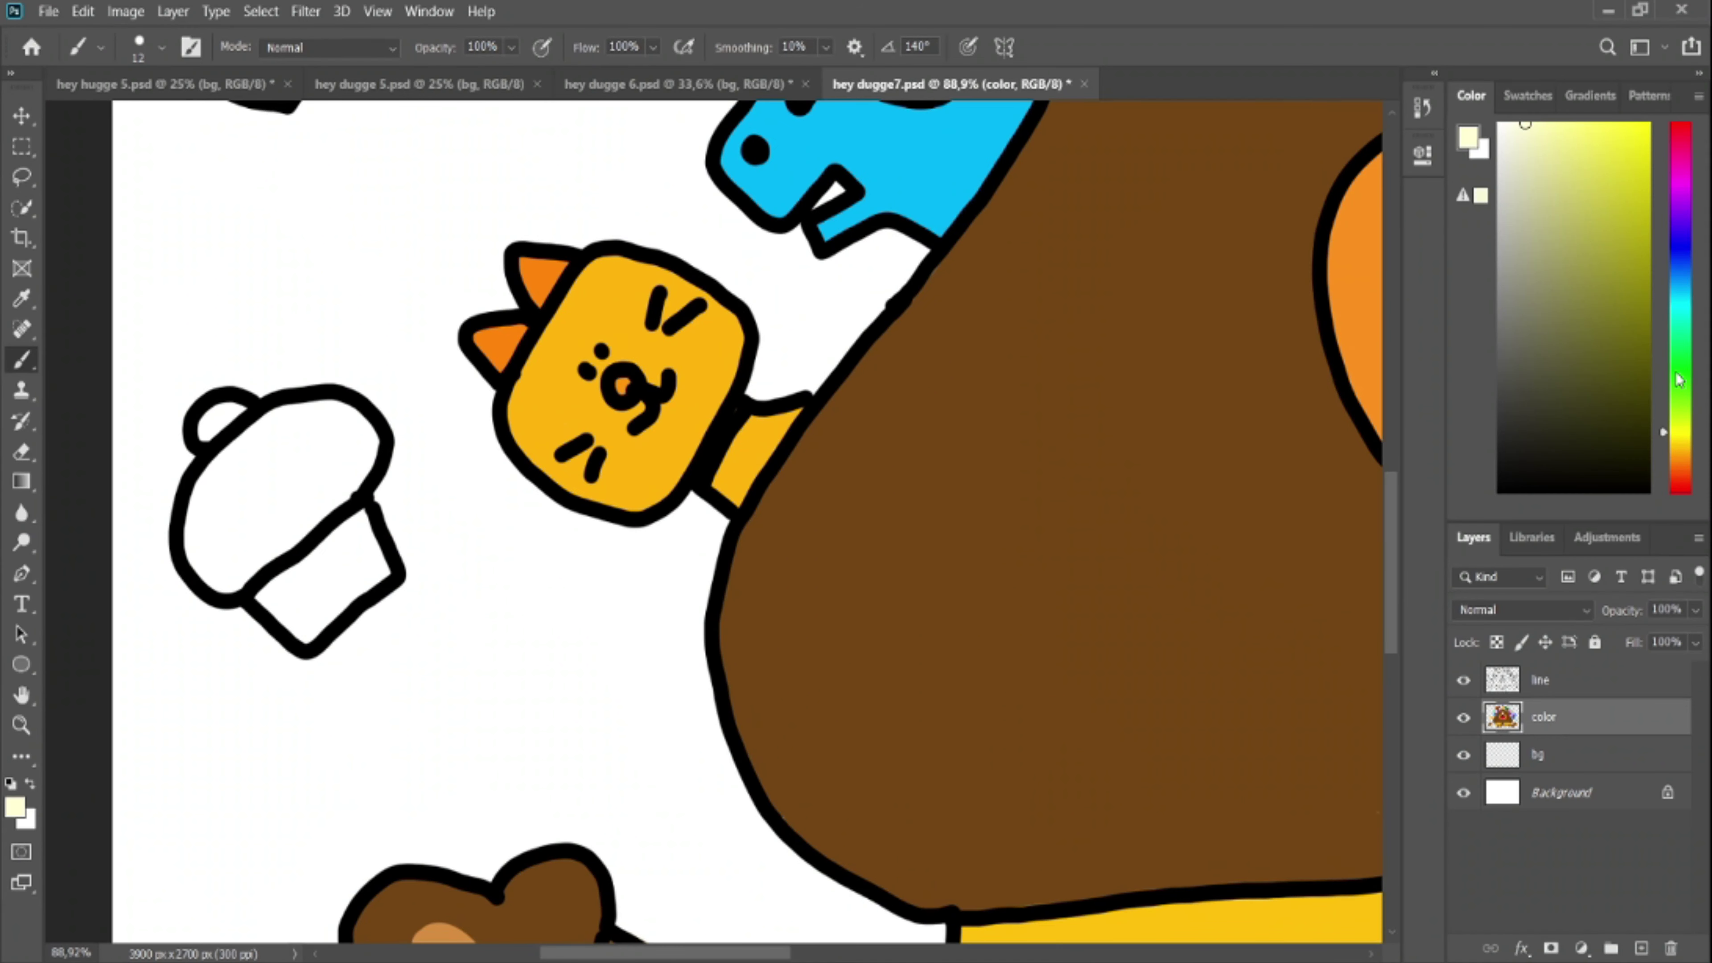
{"action": "left_click", "coordinate": [1681, 179]}
{"action": "left_click", "coordinate": [1681, 279]}
{"action": "left_click", "coordinate": [1647, 125]}
{"action": "mouse_move", "coordinate": [250, 464]}
{"action": "left_mouse_down"}
{"action": "mouse_move", "coordinate": [290, 528]}
{"action": "mouse_move", "coordinate": [346, 418]}
{"action": "left_mouse_up"}
{"action": "left_click", "coordinate": [1681, 125]}
{"action": "left_click_drag", "start_coordinate": [211, 430], "coordinate": [230, 409]}
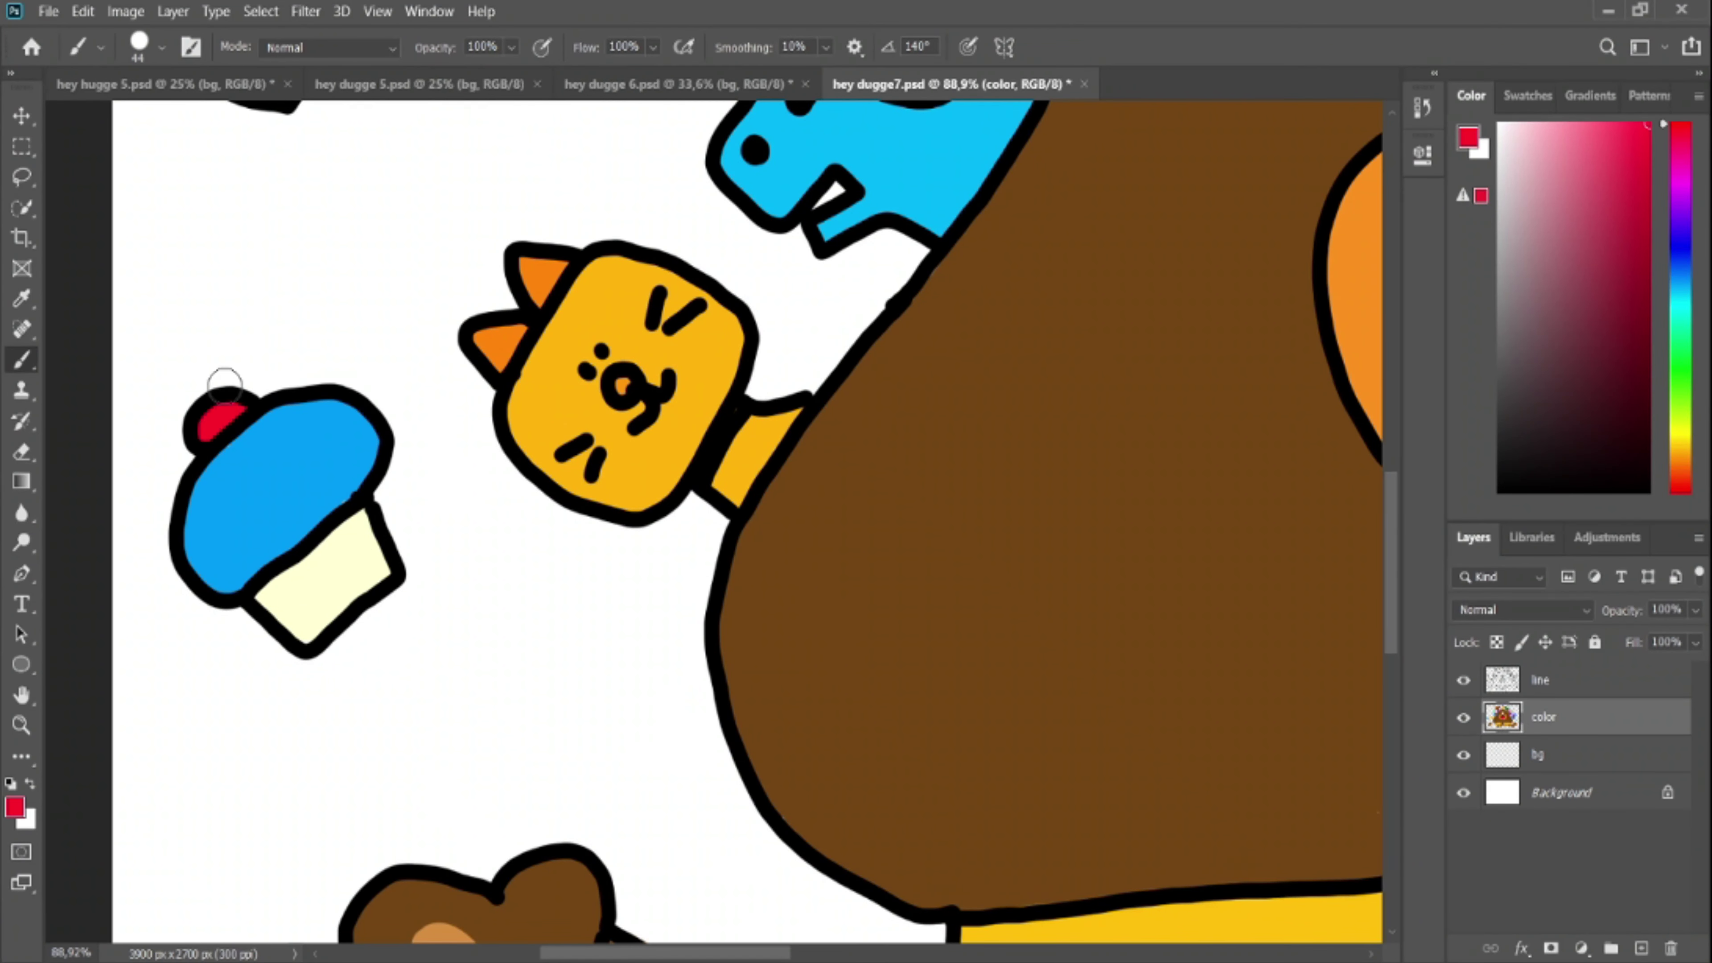
Color the cupcake beside the light blue character with a violet cup and pink frosting
{"action": "scroll", "coordinate": [344, 461], "scroll_direction": "down", "scroll_amount": 6}
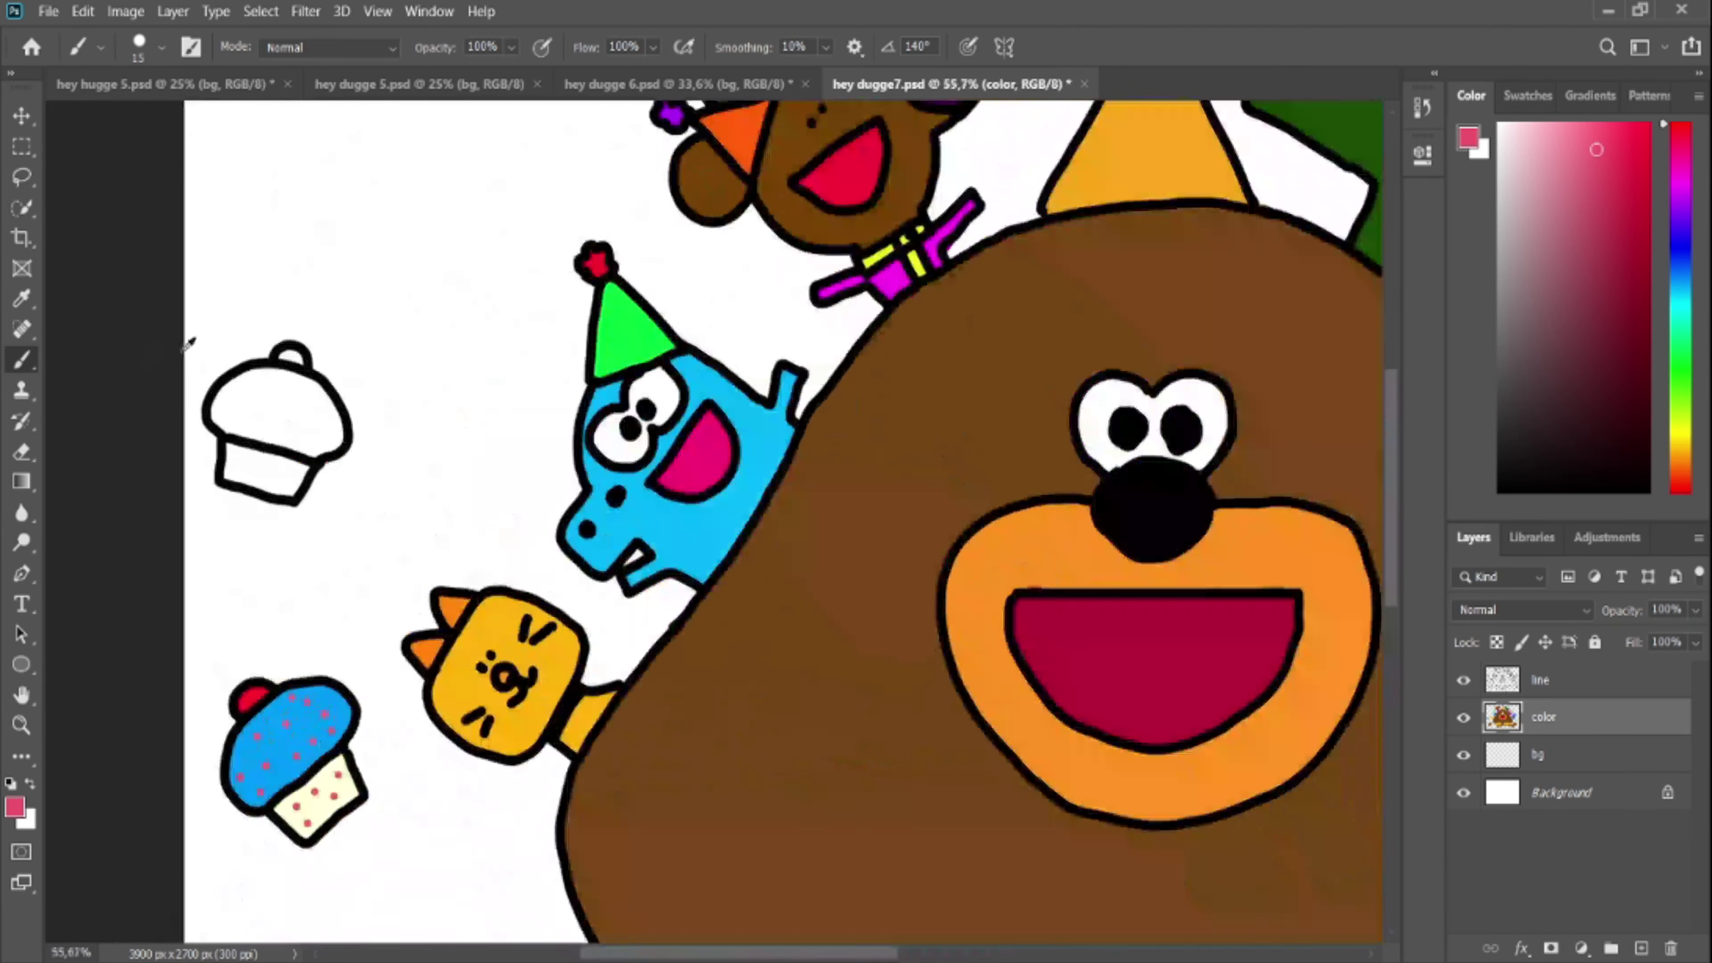
{"action": "scroll", "coordinate": [186, 345], "scroll_direction": "up", "scroll_amount": 6}
{"action": "left_click", "coordinate": [1681, 199]}
{"action": "left_click", "coordinate": [1583, 130]}
{"action": "mouse_move", "coordinate": [254, 522]}
{"action": "left_mouse_down"}
{"action": "mouse_move", "coordinate": [270, 574]}
{"action": "mouse_move", "coordinate": [312, 551]}
{"action": "left_mouse_up"}
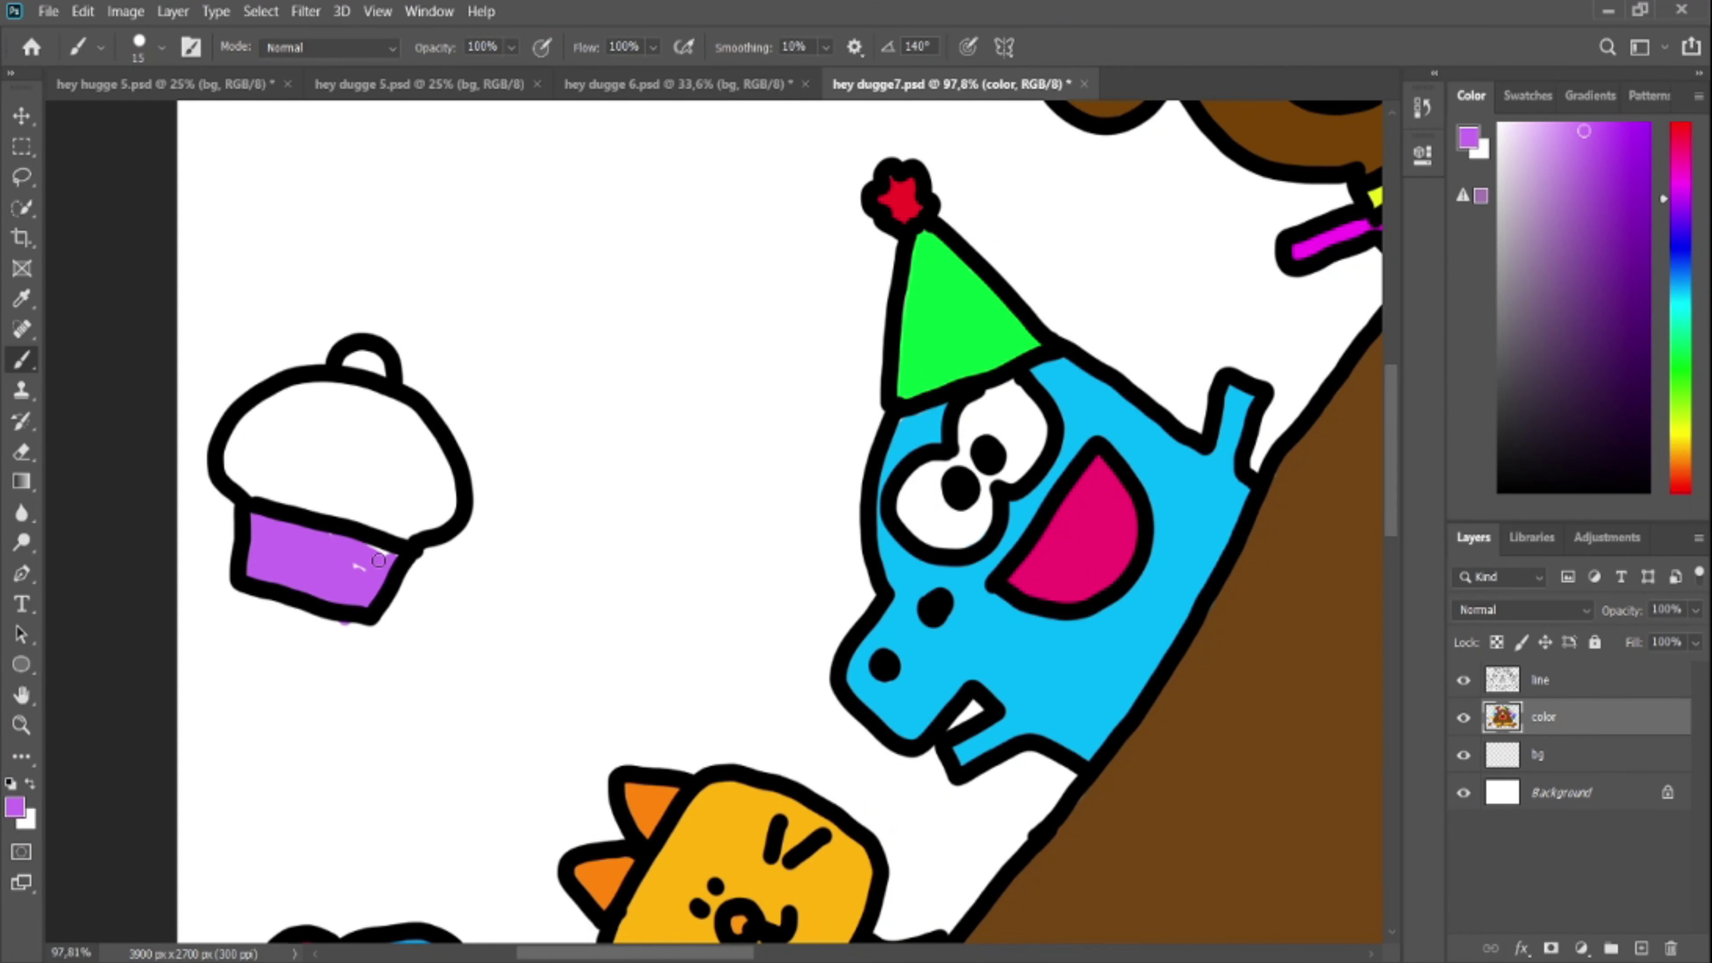
{"action": "left_click", "coordinate": [1681, 306]}
{"action": "left_click", "coordinate": [1681, 193]}
{"action": "left_click", "coordinate": [1539, 124]}
{"action": "left_click", "coordinate": [1681, 177]}
{"action": "left_click", "coordinate": [1540, 179]}
{"action": "mouse_move", "coordinate": [277, 419]}
{"action": "left_mouse_down"}
{"action": "mouse_move", "coordinate": [252, 466]}
{"action": "mouse_move", "coordinate": [263, 420]}
{"action": "mouse_move", "coordinate": [357, 512]}
{"action": "mouse_move", "coordinate": [445, 499]}
{"action": "mouse_move", "coordinate": [384, 405]}
{"action": "mouse_move", "coordinate": [253, 430]}
{"action": "left_mouse_up"}
Color the pink cupcake's cherry red and dot its frosting and cup with red sprinkles
{"action": "left_click", "coordinate": [1568, 126]}
{"action": "left_click", "coordinate": [1681, 125]}
{"action": "left_click", "coordinate": [1635, 137]}
{"action": "left_click_drag", "start_coordinate": [347, 364], "coordinate": [364, 366]}
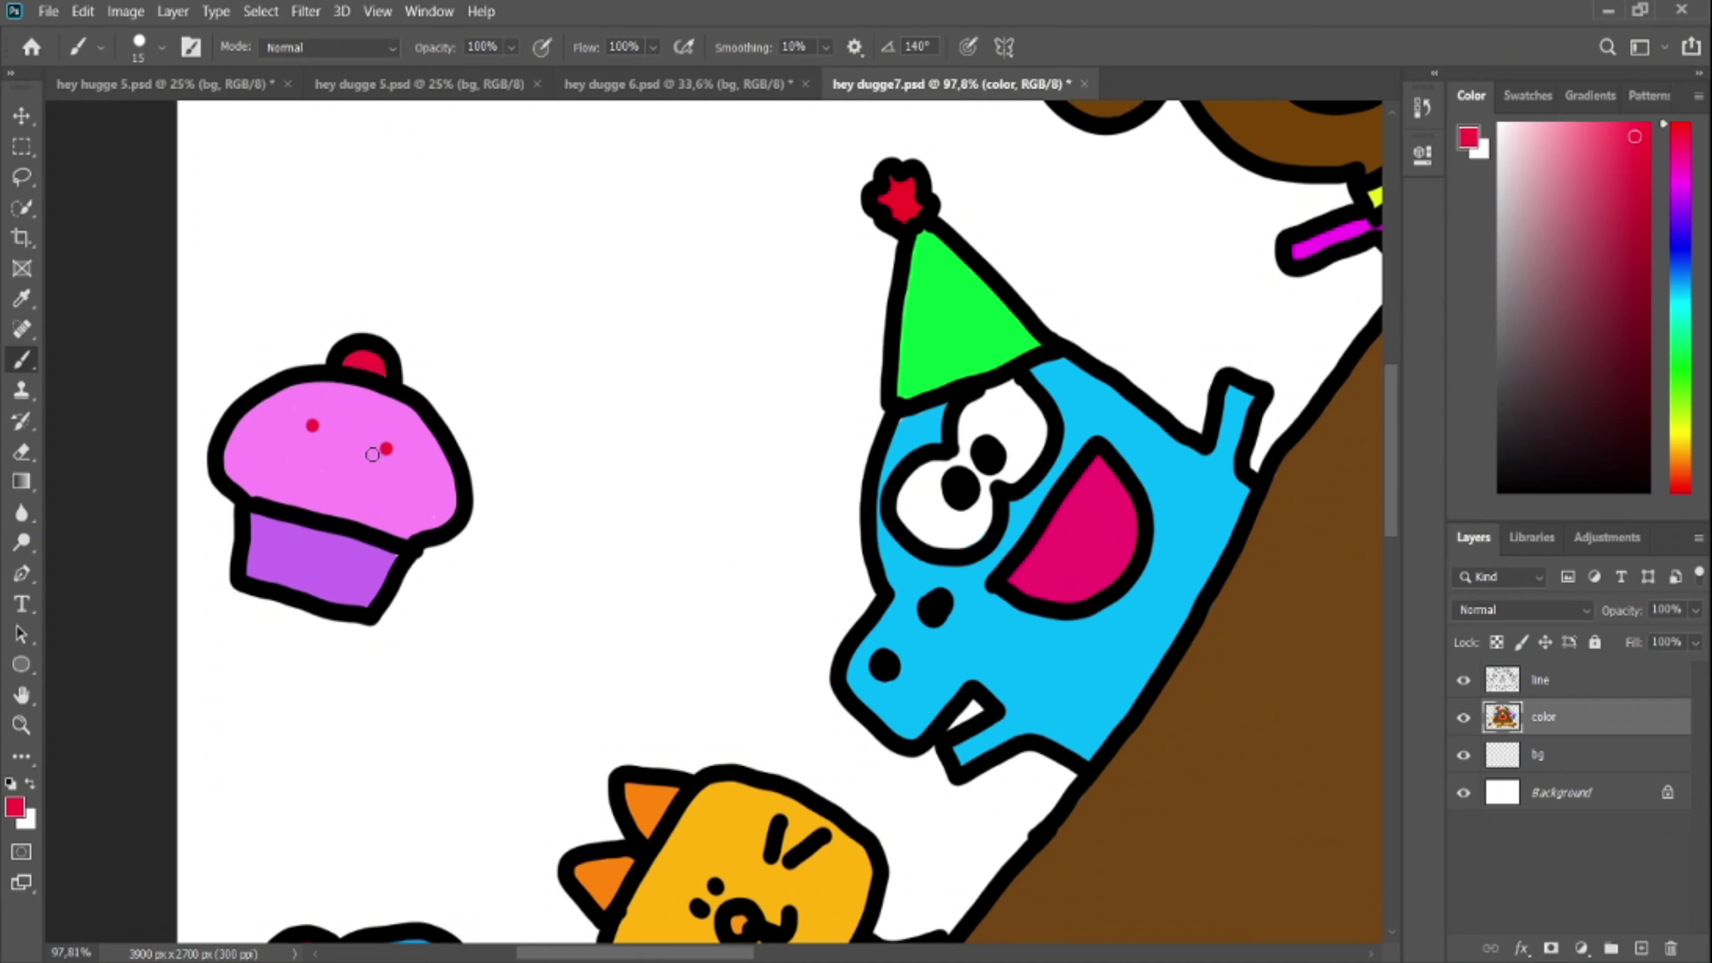
{"action": "left_click", "coordinate": [307, 576]}
{"action": "left_click", "coordinate": [372, 497]}
{"action": "left_click", "coordinate": [413, 463]}
Fill the leftmost rounded foreground shape with red and the large one beside it with magenta
{"action": "scroll", "coordinate": [432, 526], "scroll_direction": "down", "scroll_amount": 11}
{"action": "scroll", "coordinate": [233, 890], "scroll_direction": "up", "scroll_amount": 5}
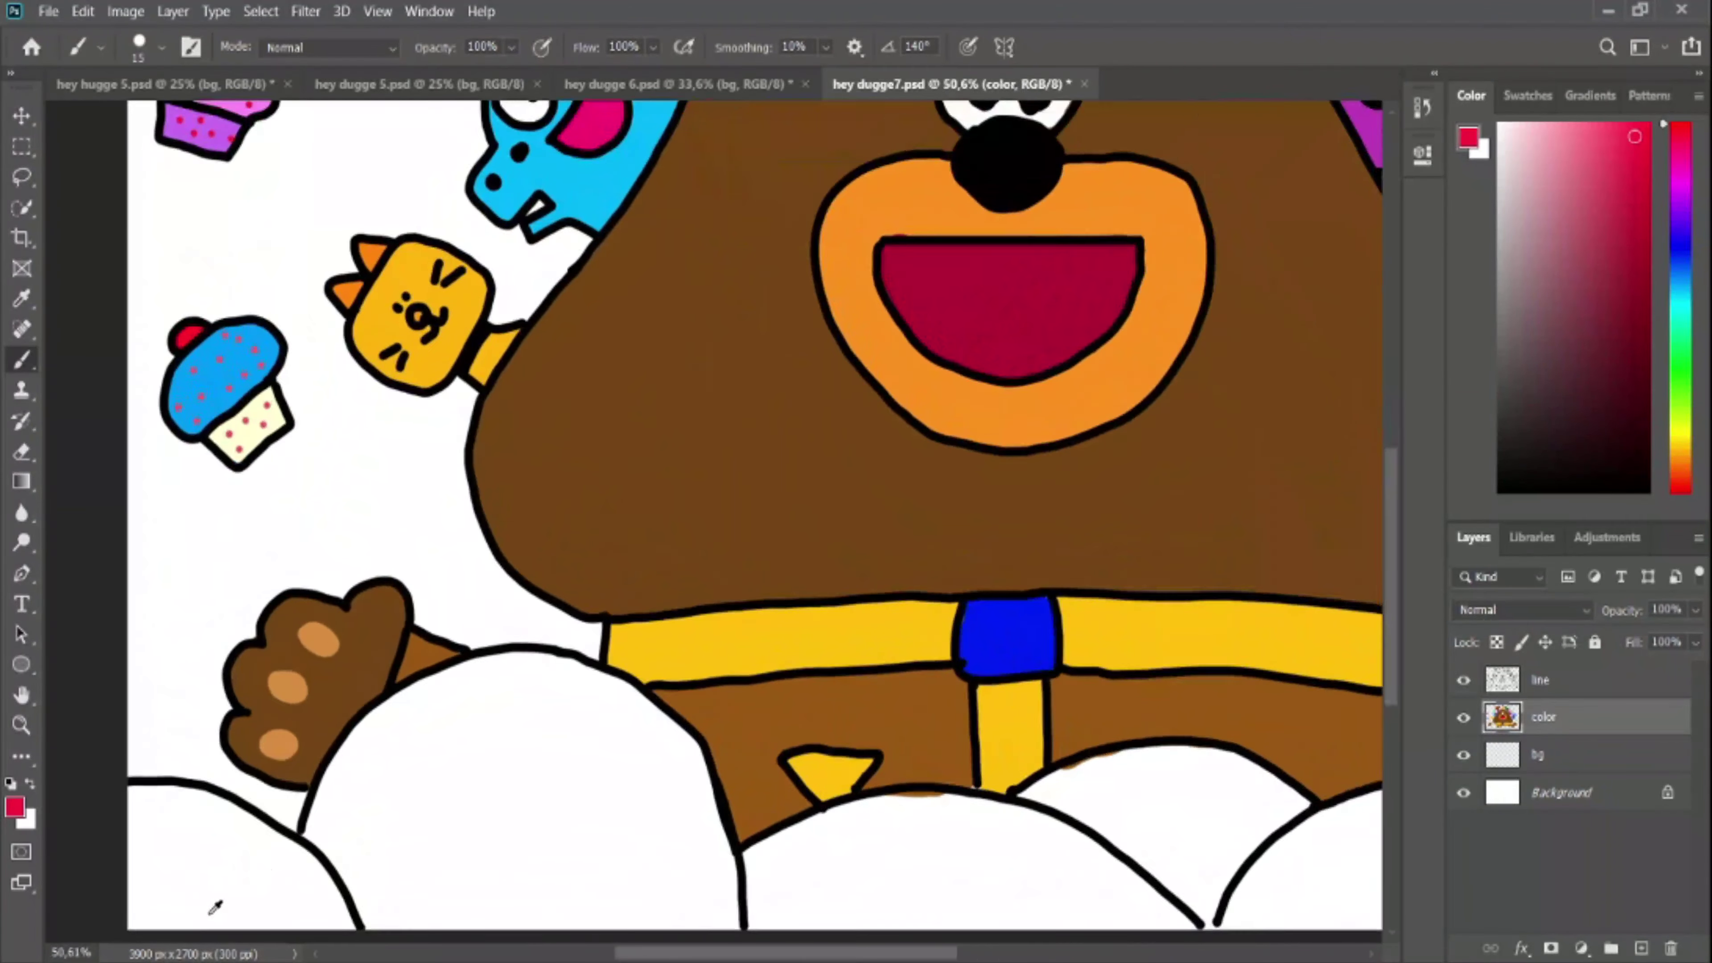
{"action": "mouse_move", "coordinate": [143, 804]}
{"action": "left_mouse_down"}
{"action": "mouse_move", "coordinate": [310, 886]}
{"action": "mouse_move", "coordinate": [233, 849]}
{"action": "left_mouse_up"}
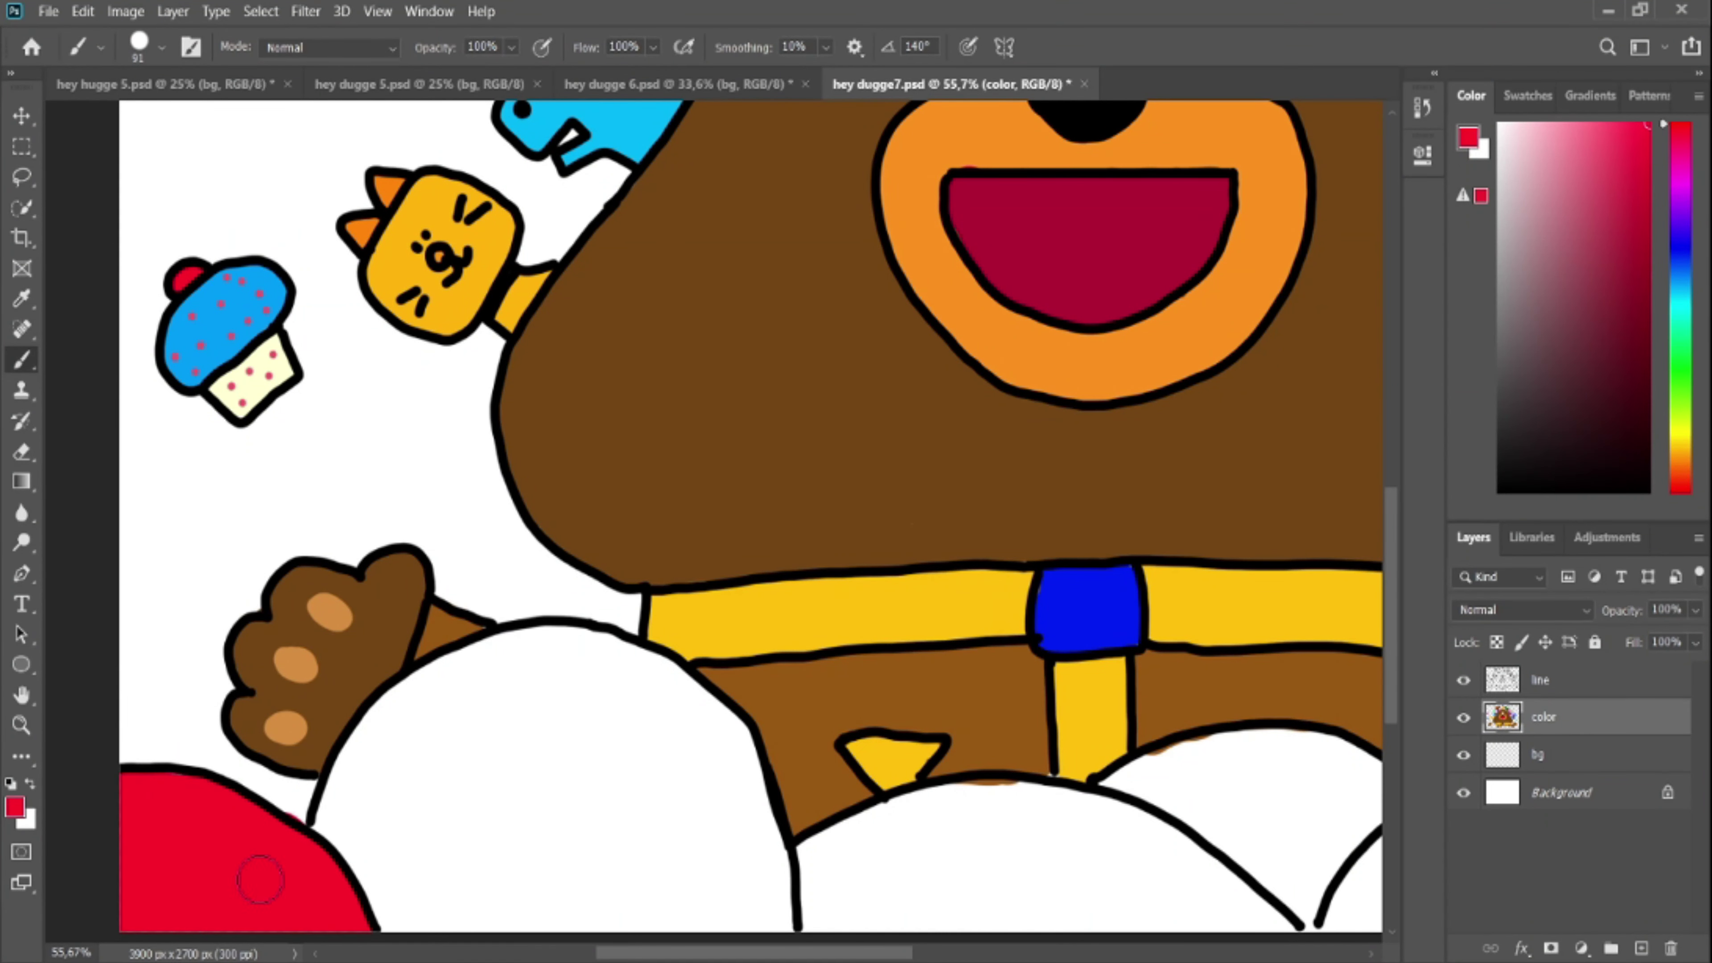
{"action": "left_click", "coordinate": [1680, 173]}
{"action": "mouse_move", "coordinate": [391, 747]}
{"action": "left_mouse_down"}
{"action": "mouse_move", "coordinate": [391, 889]}
{"action": "mouse_move", "coordinate": [465, 741]}
{"action": "mouse_move", "coordinate": [755, 870]}
{"action": "mouse_move", "coordinate": [630, 688]}
{"action": "mouse_move", "coordinate": [580, 671]}
{"action": "mouse_move", "coordinate": [738, 718]}
{"action": "left_mouse_up"}
Fill the rounded foreground shape beside the magenta one with green and the one behind it with medium blue
{"action": "left_click", "coordinate": [1681, 342]}
{"action": "left_click", "coordinate": [1628, 263]}
{"action": "mouse_move", "coordinate": [815, 924]}
{"action": "left_mouse_down"}
{"action": "mouse_move", "coordinate": [843, 836]}
{"action": "mouse_move", "coordinate": [964, 802]}
{"action": "mouse_move", "coordinate": [1035, 811]}
{"action": "mouse_move", "coordinate": [1111, 876]}
{"action": "mouse_move", "coordinate": [1267, 924]}
{"action": "left_mouse_up"}
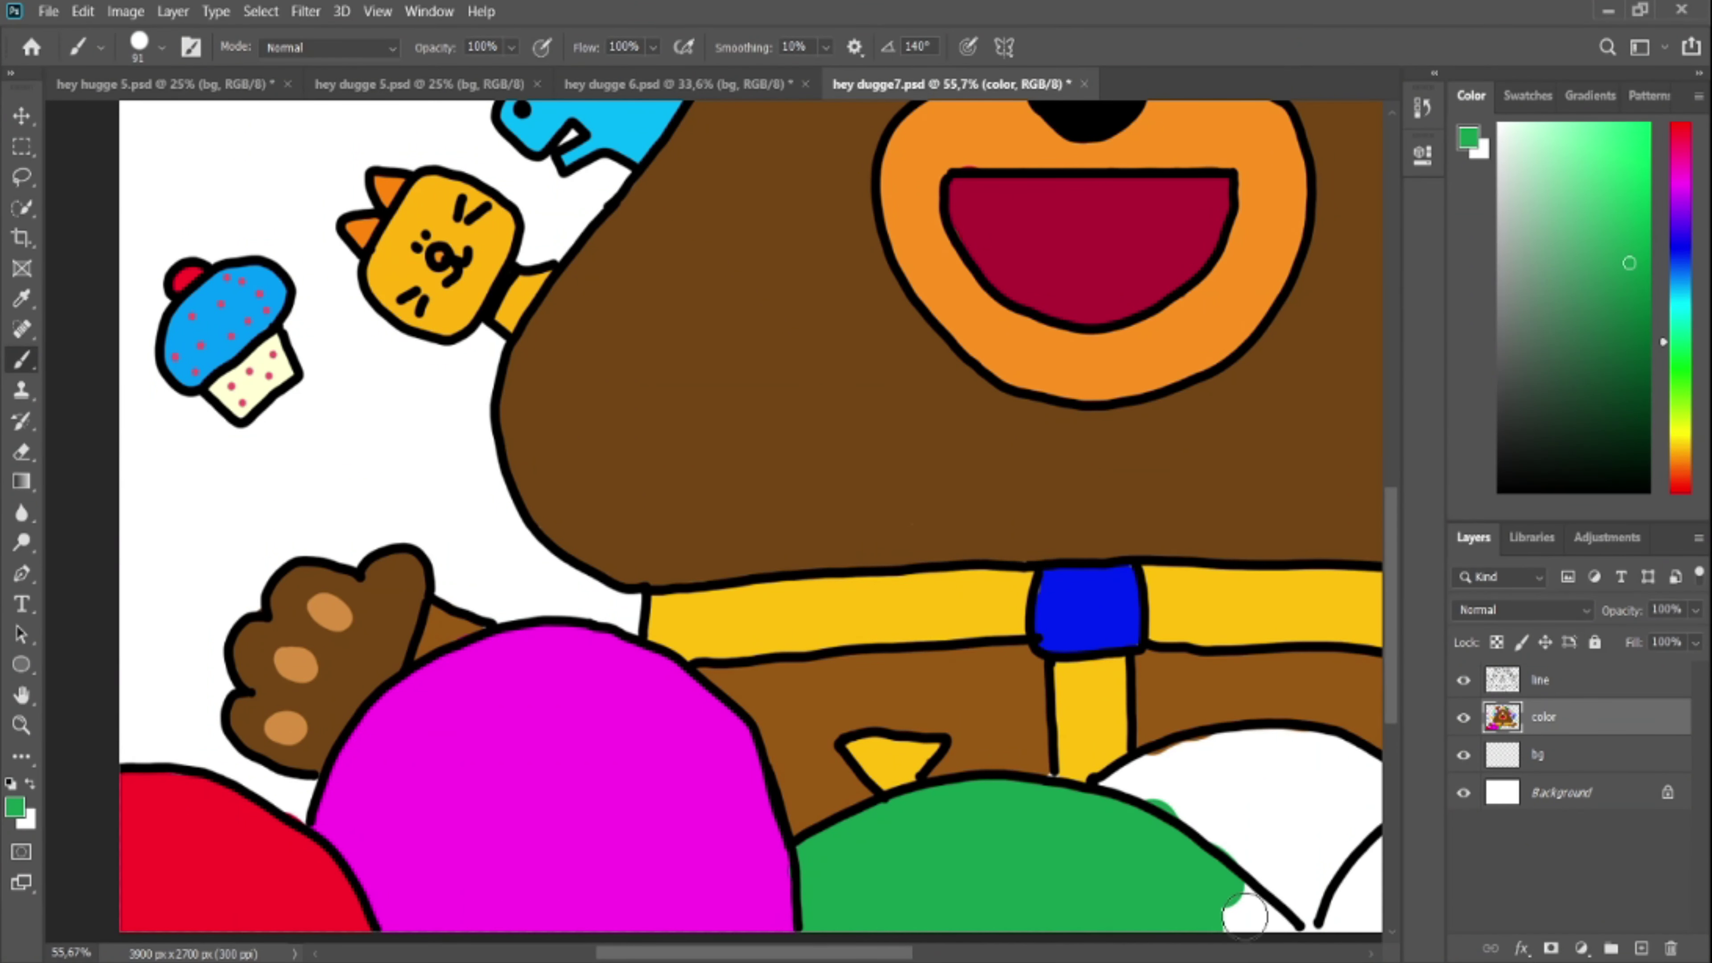
{"action": "left_click", "coordinate": [1682, 256]}
{"action": "left_click", "coordinate": [1611, 125]}
{"action": "mouse_move", "coordinate": [1146, 769]}
{"action": "left_mouse_down"}
{"action": "mouse_move", "coordinate": [1267, 836]}
{"action": "mouse_move", "coordinate": [1307, 904]}
{"action": "mouse_move", "coordinate": [1119, 782]}
{"action": "mouse_move", "coordinate": [1305, 925]}
{"action": "mouse_move", "coordinate": [1337, 817]}
{"action": "mouse_move", "coordinate": [840, 744]}
{"action": "mouse_move", "coordinate": [994, 752]}
{"action": "left_mouse_up"}
Fill the rounded foreground shape next to the blue one with hot pink
{"action": "scroll", "coordinate": [1325, 772], "scroll_direction": "down", "scroll_amount": 4}
{"action": "scroll", "coordinate": [1050, 838], "scroll_direction": "up", "scroll_amount": 5}
{"action": "scroll", "coordinate": [994, 742], "scroll_direction": "down", "scroll_amount": 6}
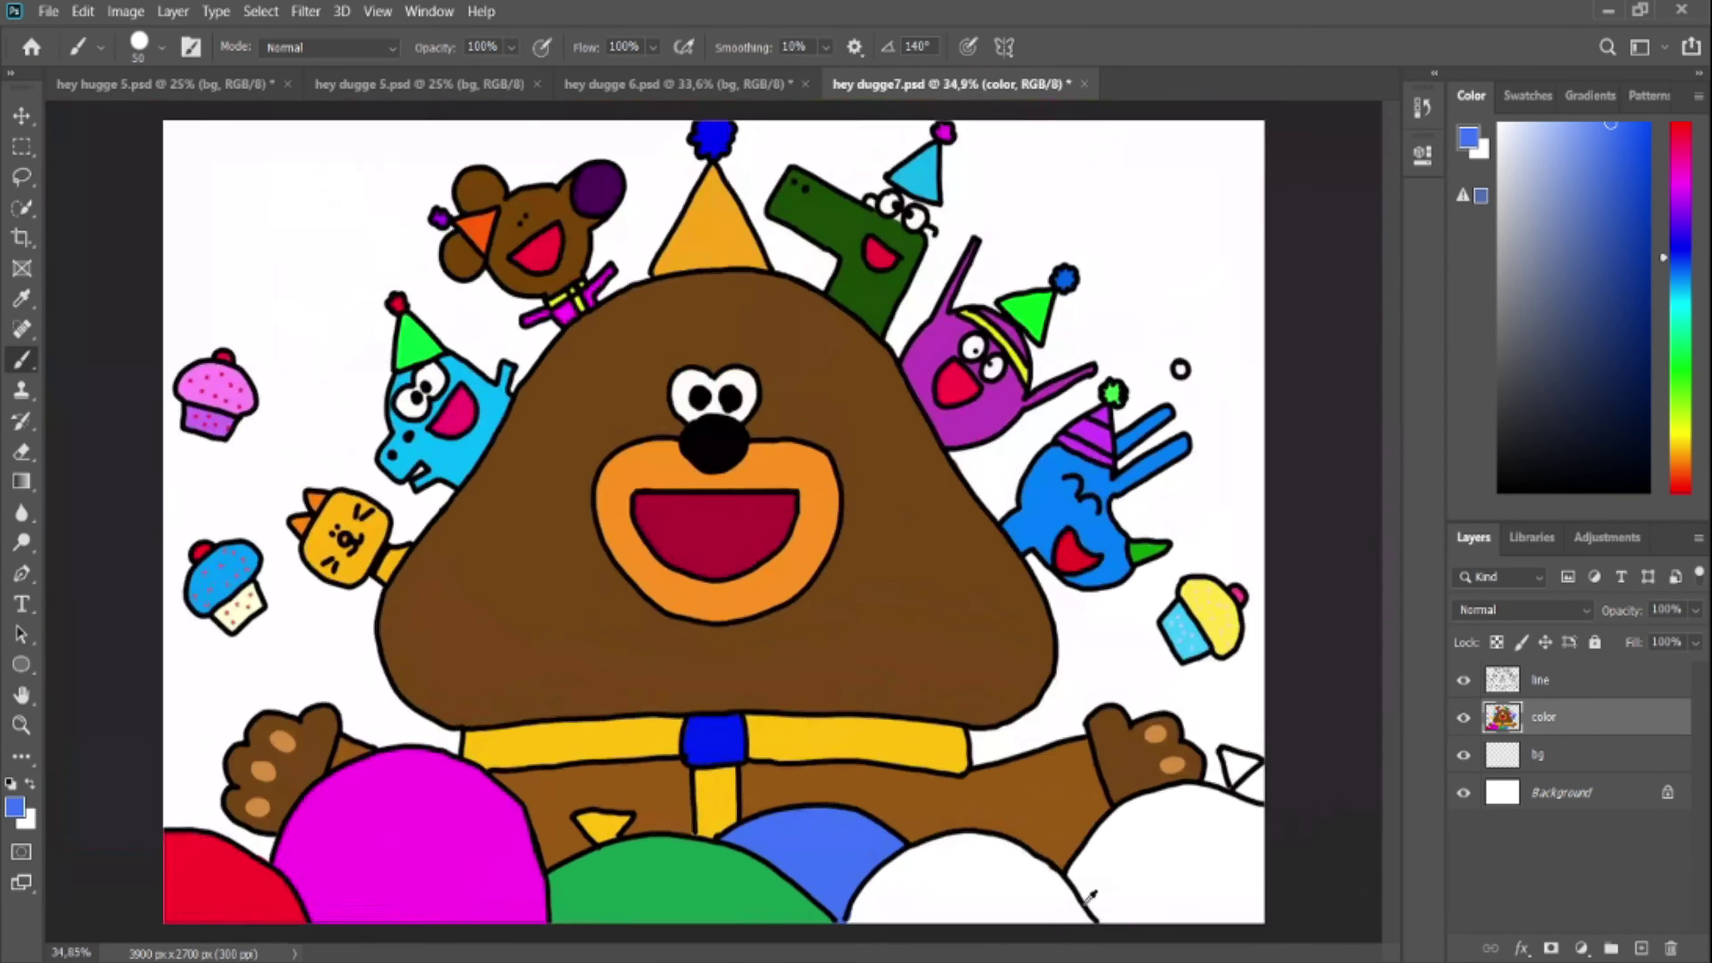
{"action": "scroll", "coordinate": [1085, 893], "scroll_direction": "up", "scroll_amount": 7}
{"action": "left_click", "coordinate": [1680, 148]}
{"action": "left_click", "coordinate": [1626, 125]}
{"action": "mouse_move", "coordinate": [634, 925]}
{"action": "left_mouse_down"}
{"action": "mouse_move", "coordinate": [729, 858]}
{"action": "mouse_move", "coordinate": [983, 890]}
{"action": "mouse_move", "coordinate": [1045, 855]}
{"action": "left_mouse_up"}
{"action": "left_click_drag", "start_coordinate": [836, 770], "coordinate": [886, 752]}
{"action": "left_click_drag", "start_coordinate": [956, 953], "coordinate": [1045, 952]}
Fill the rightmost rounded foreground shape, below Duggee's raised paw, with orange
{"action": "scroll", "coordinate": [715, 758], "scroll_direction": "down", "scroll_amount": 6}
{"action": "scroll", "coordinate": [623, 766], "scroll_direction": "up", "scroll_amount": 7}
{"action": "left_click", "coordinate": [1676, 423]}
{"action": "left_click_drag", "start_coordinate": [1678, 429], "coordinate": [1678, 471]}
{"action": "mouse_move", "coordinate": [891, 801]}
{"action": "left_mouse_down"}
{"action": "mouse_move", "coordinate": [871, 929]}
{"action": "mouse_move", "coordinate": [850, 876]}
{"action": "left_mouse_up"}
{"action": "key", "text": "ctrl+z"}
{"action": "mouse_move", "coordinate": [808, 843]}
{"action": "left_mouse_down"}
{"action": "mouse_move", "coordinate": [830, 885]}
{"action": "mouse_move", "coordinate": [1035, 657]}
{"action": "mouse_move", "coordinate": [1233, 787]}
{"action": "mouse_move", "coordinate": [1123, 707]}
{"action": "mouse_move", "coordinate": [913, 910]}
{"action": "left_mouse_up"}
Color the small triangle beside Duggee's paw at the right edge of the drawing mint green
{"action": "scroll", "coordinate": [971, 871], "scroll_direction": "down", "scroll_amount": 2}
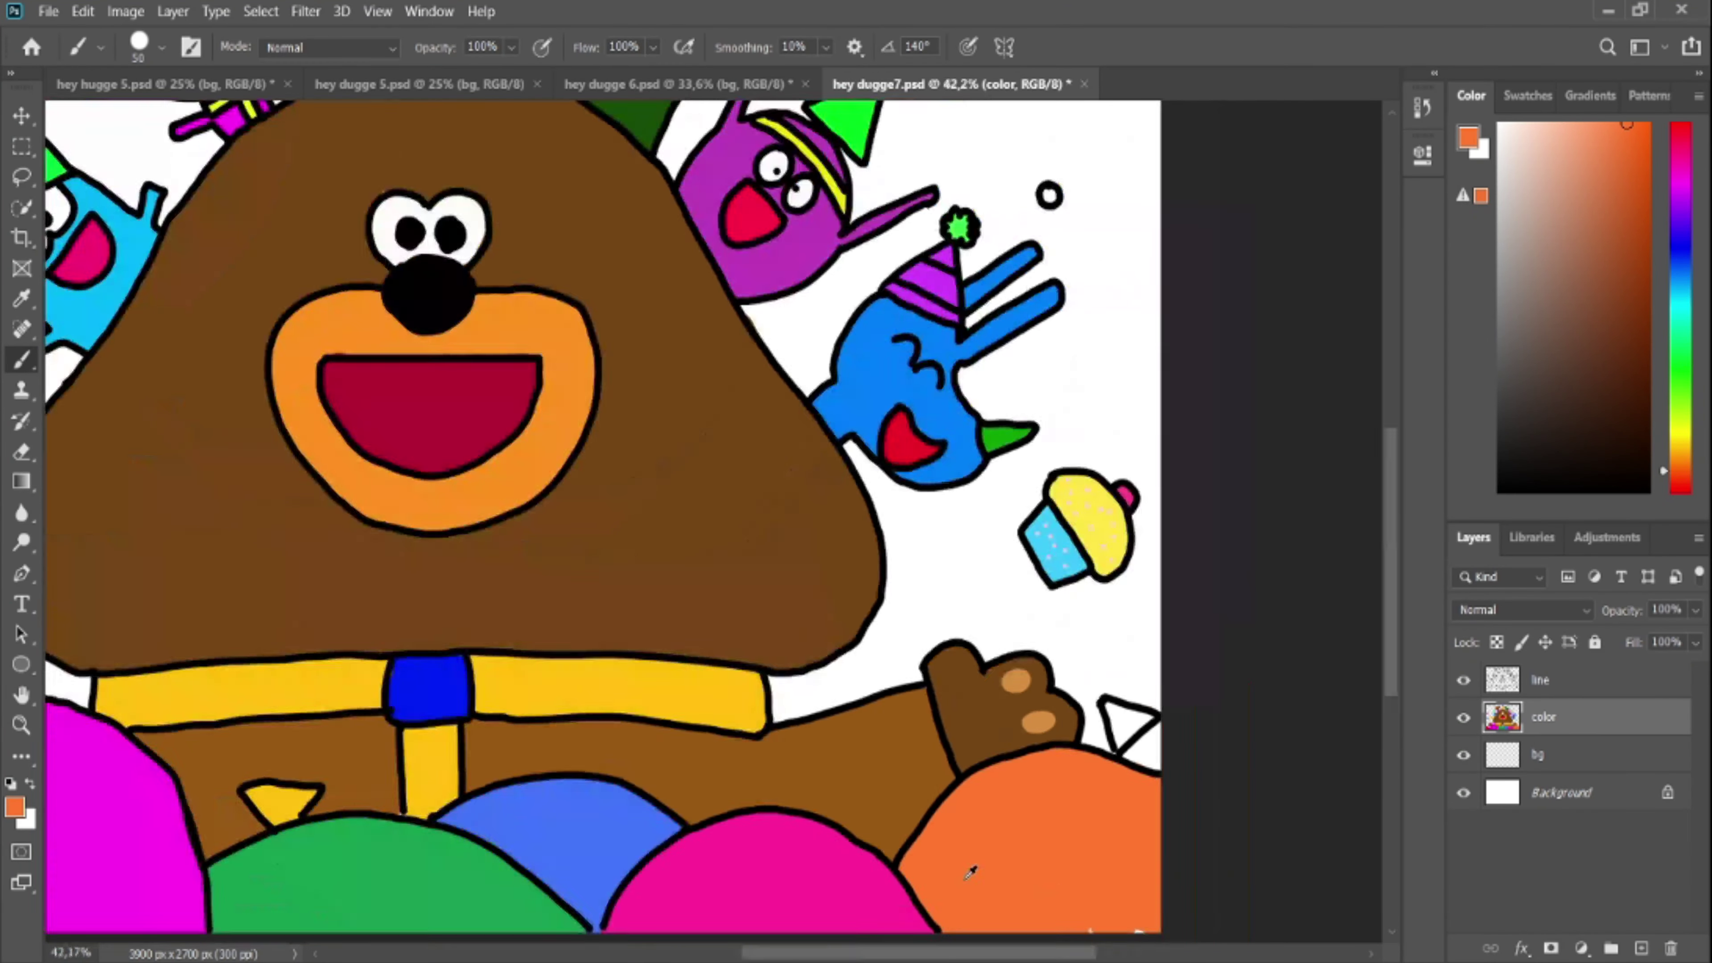
{"action": "scroll", "coordinate": [970, 872], "scroll_direction": "down", "scroll_amount": 2}
{"action": "scroll", "coordinate": [1038, 661], "scroll_direction": "up", "scroll_amount": 4}
{"action": "left_click", "coordinate": [1682, 334]}
{"action": "scroll", "coordinate": [1165, 780], "scroll_direction": "down", "scroll_amount": 3}
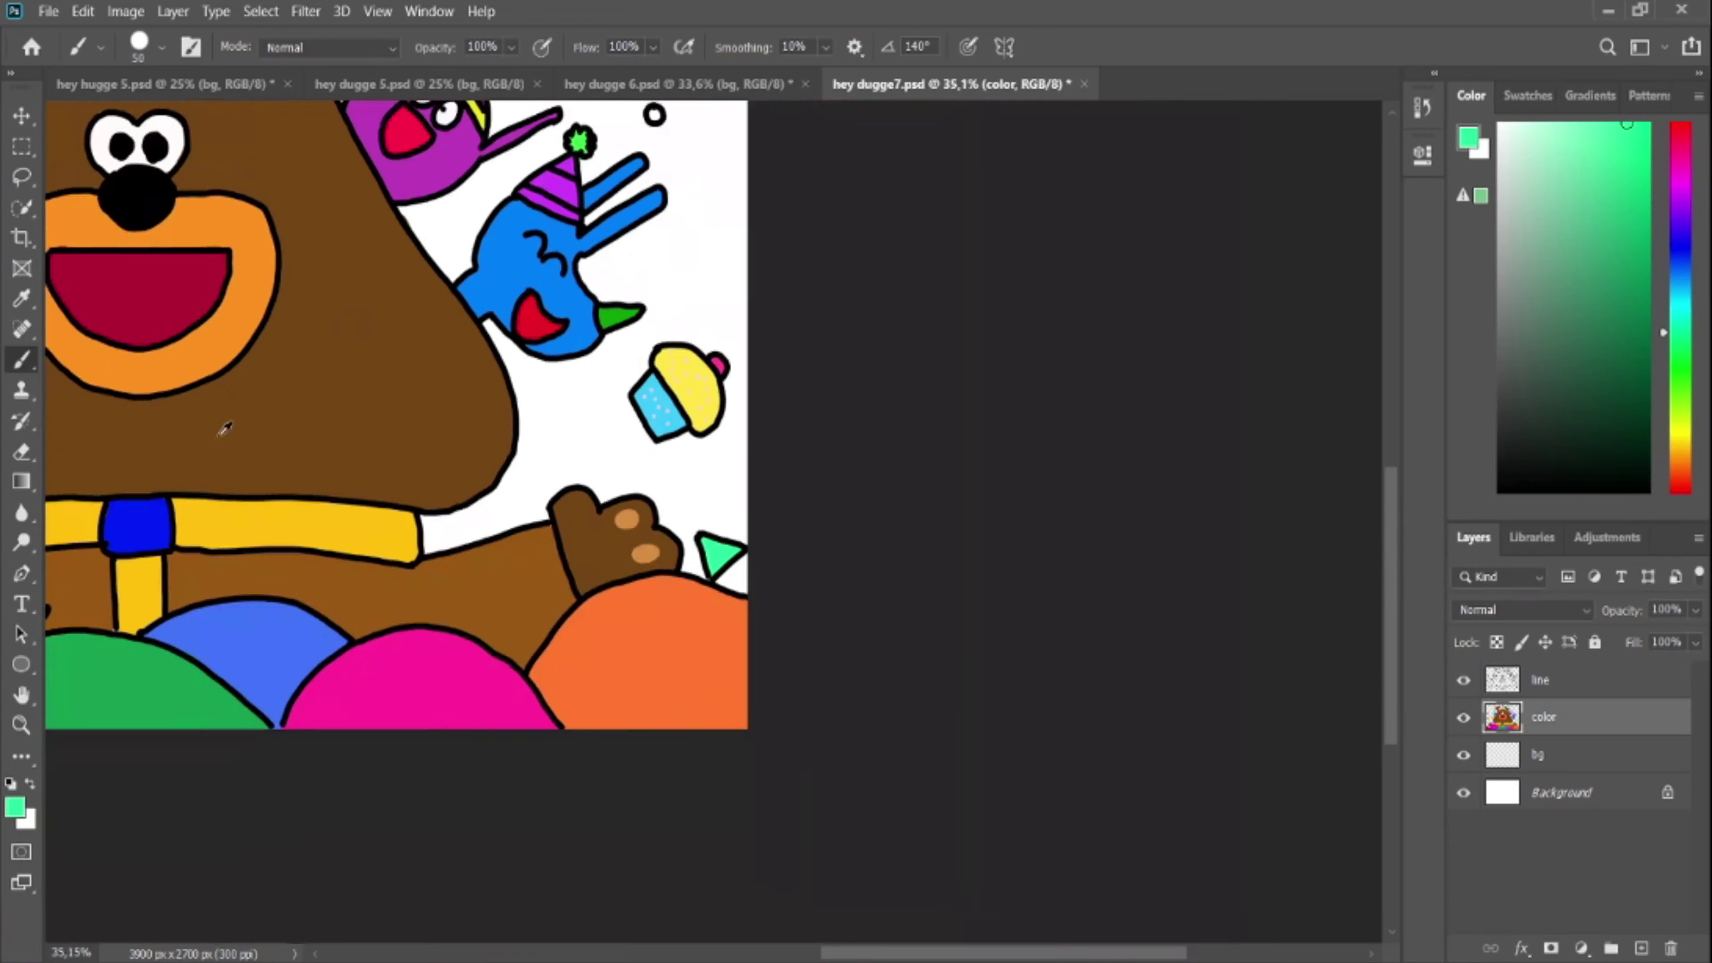
Paint alternating cyan and medium blue horizontal bands across the background on the bg layer
{"action": "left_click", "coordinate": [1543, 754]}
{"action": "left_click", "coordinate": [1680, 302]}
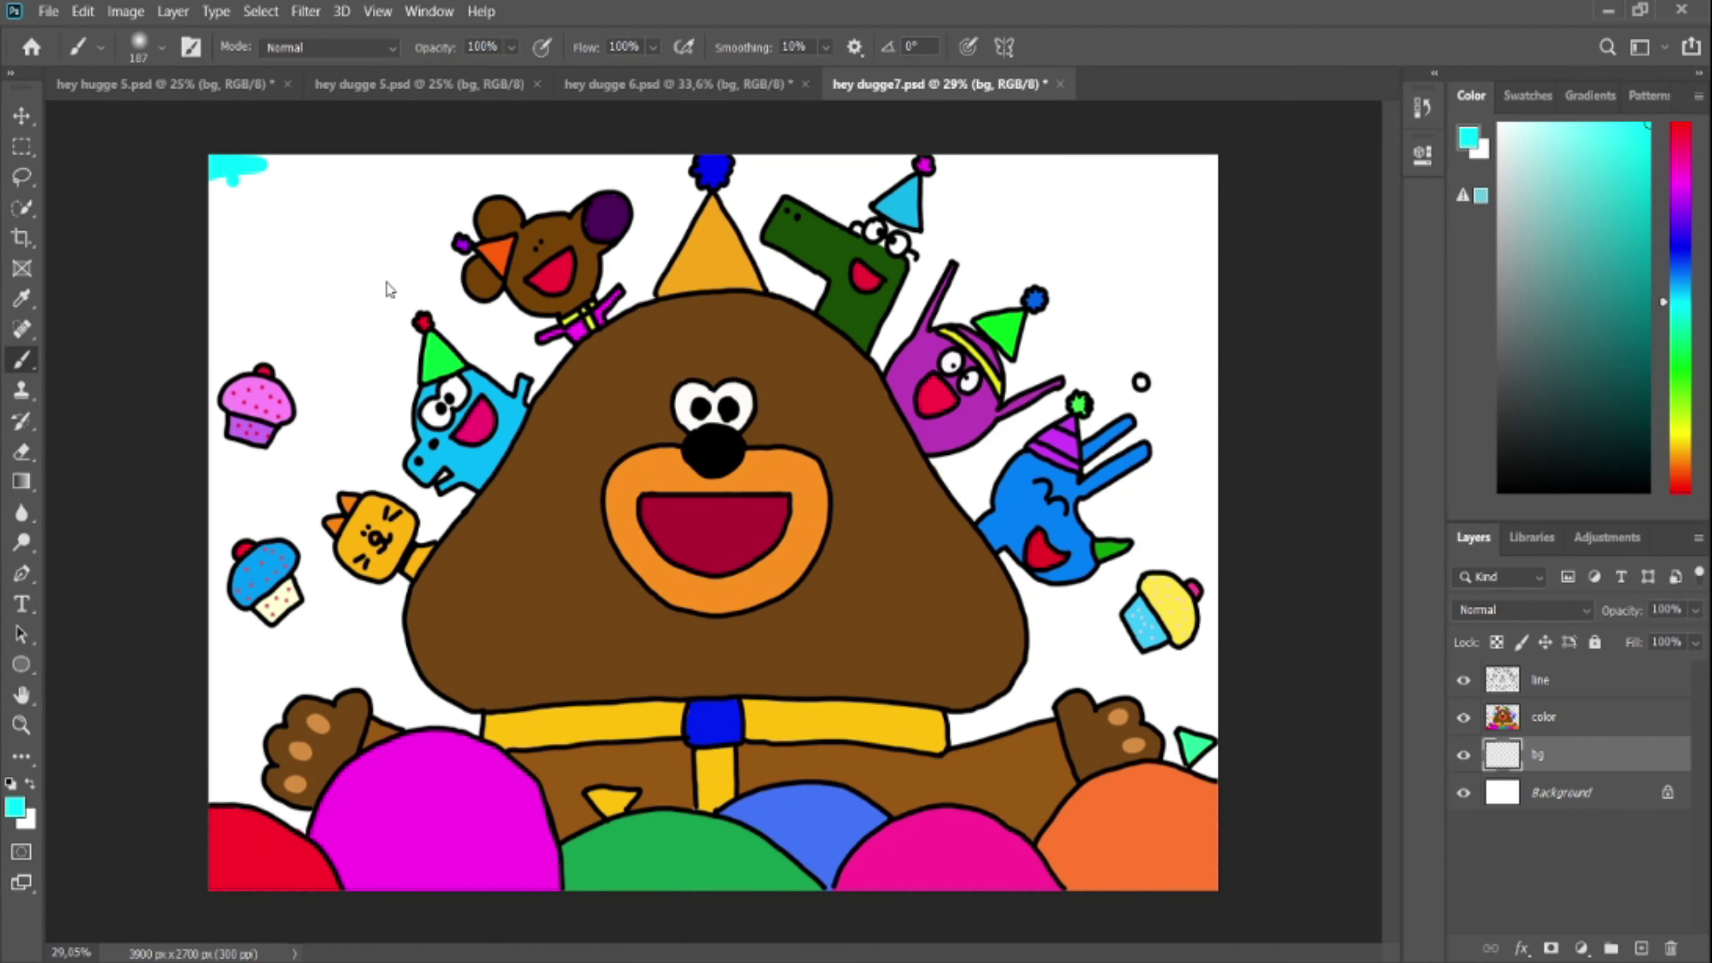
{"action": "mouse_move", "coordinate": [233, 169]}
{"action": "left_mouse_down"}
{"action": "mouse_move", "coordinate": [145, 264]}
{"action": "mouse_move", "coordinate": [1206, 264]}
{"action": "left_mouse_up"}
{"action": "left_click", "coordinate": [1681, 253]}
{"action": "left_click", "coordinate": [1680, 281]}
{"action": "left_click", "coordinate": [1613, 145]}
{"action": "mouse_move", "coordinate": [210, 286]}
{"action": "left_mouse_down"}
{"action": "mouse_move", "coordinate": [625, 290]}
{"action": "mouse_move", "coordinate": [1210, 337]}
{"action": "mouse_move", "coordinate": [611, 378]}
{"action": "mouse_move", "coordinate": [229, 442]}
{"action": "mouse_move", "coordinate": [558, 459]}
{"action": "mouse_move", "coordinate": [232, 556]}
{"action": "mouse_move", "coordinate": [1139, 617]}
{"action": "mouse_move", "coordinate": [314, 676]}
{"action": "mouse_move", "coordinate": [179, 703]}
{"action": "mouse_move", "coordinate": [1272, 753]}
{"action": "mouse_move", "coordinate": [875, 645]}
{"action": "left_mouse_up"}
Enlarge the brush and scatter small magenta confetti dots across the blue banded background
{"action": "left_click", "coordinate": [323, 219], "text": "alt"}
{"action": "left_click", "coordinate": [15, 807]}
{"action": "left_click", "coordinate": [878, 127]}
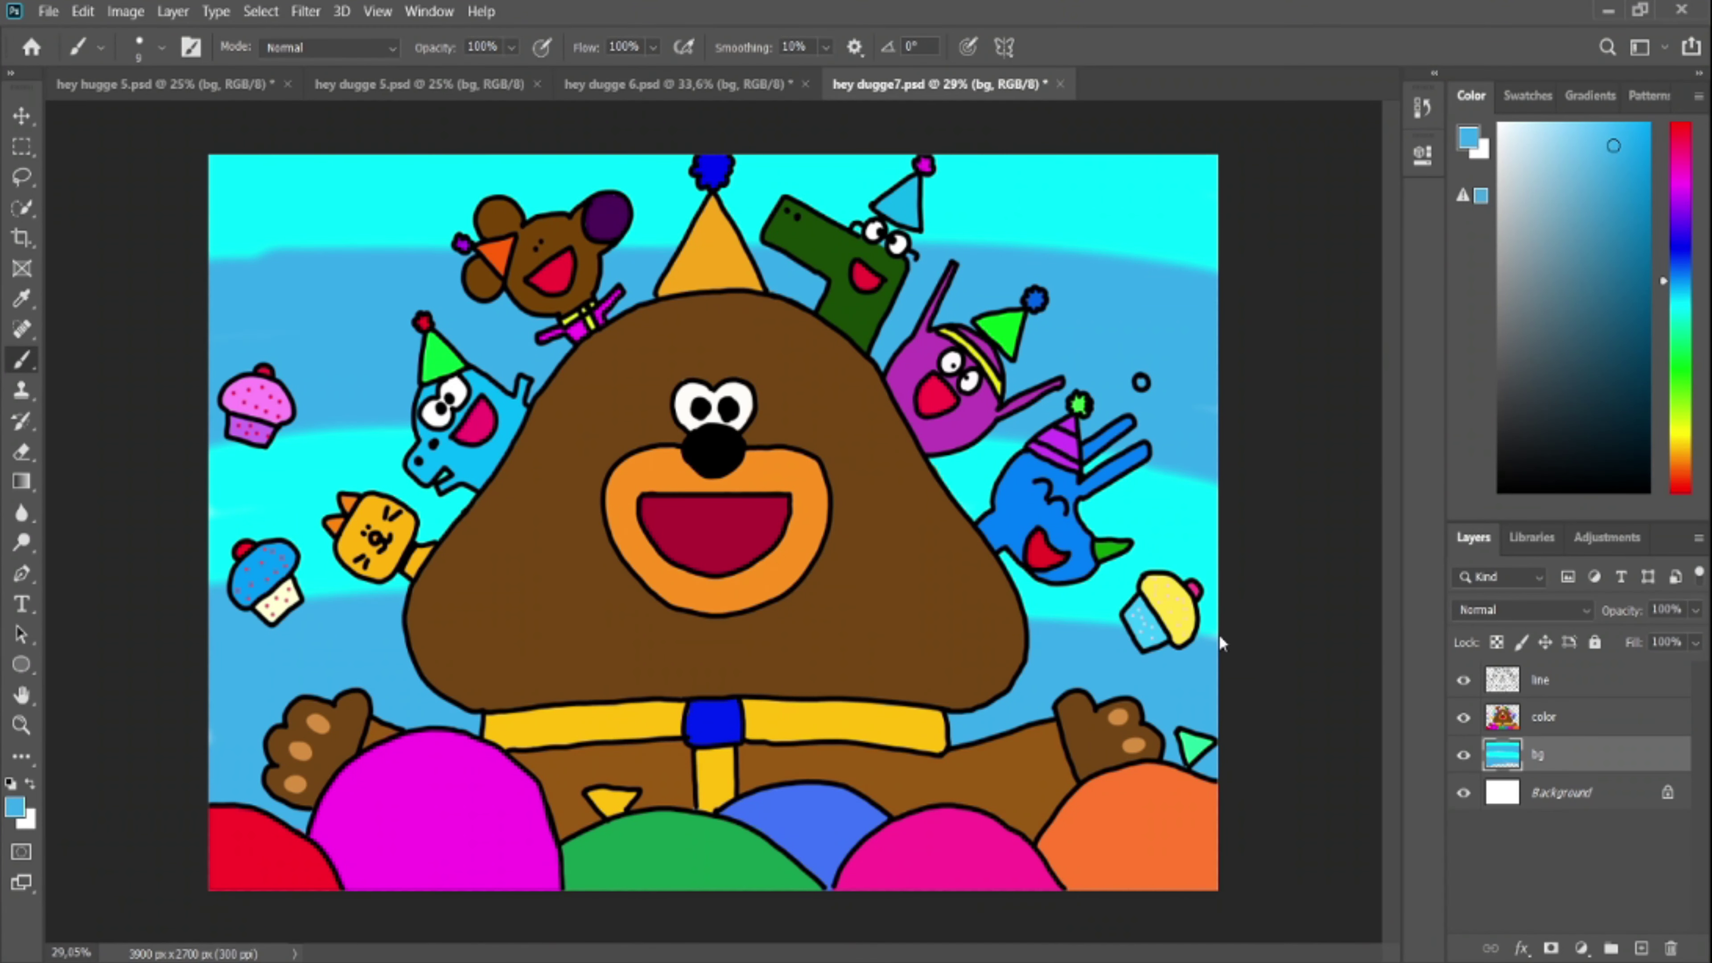
{"action": "key", "text": "bracketright"}
{"action": "key", "text": "bracketright"}
{"action": "key", "text": "bracketright"}
{"action": "key", "text": "bracketright"}
{"action": "key", "text": "bracketright"}
{"action": "key", "text": "bracketright"}
{"action": "key", "text": "bracketright"}
{"action": "key", "text": "bracketright"}
{"action": "key", "text": "bracketright"}
{"action": "left_click", "coordinate": [1680, 183]}
{"action": "left_click", "coordinate": [1128, 303]}
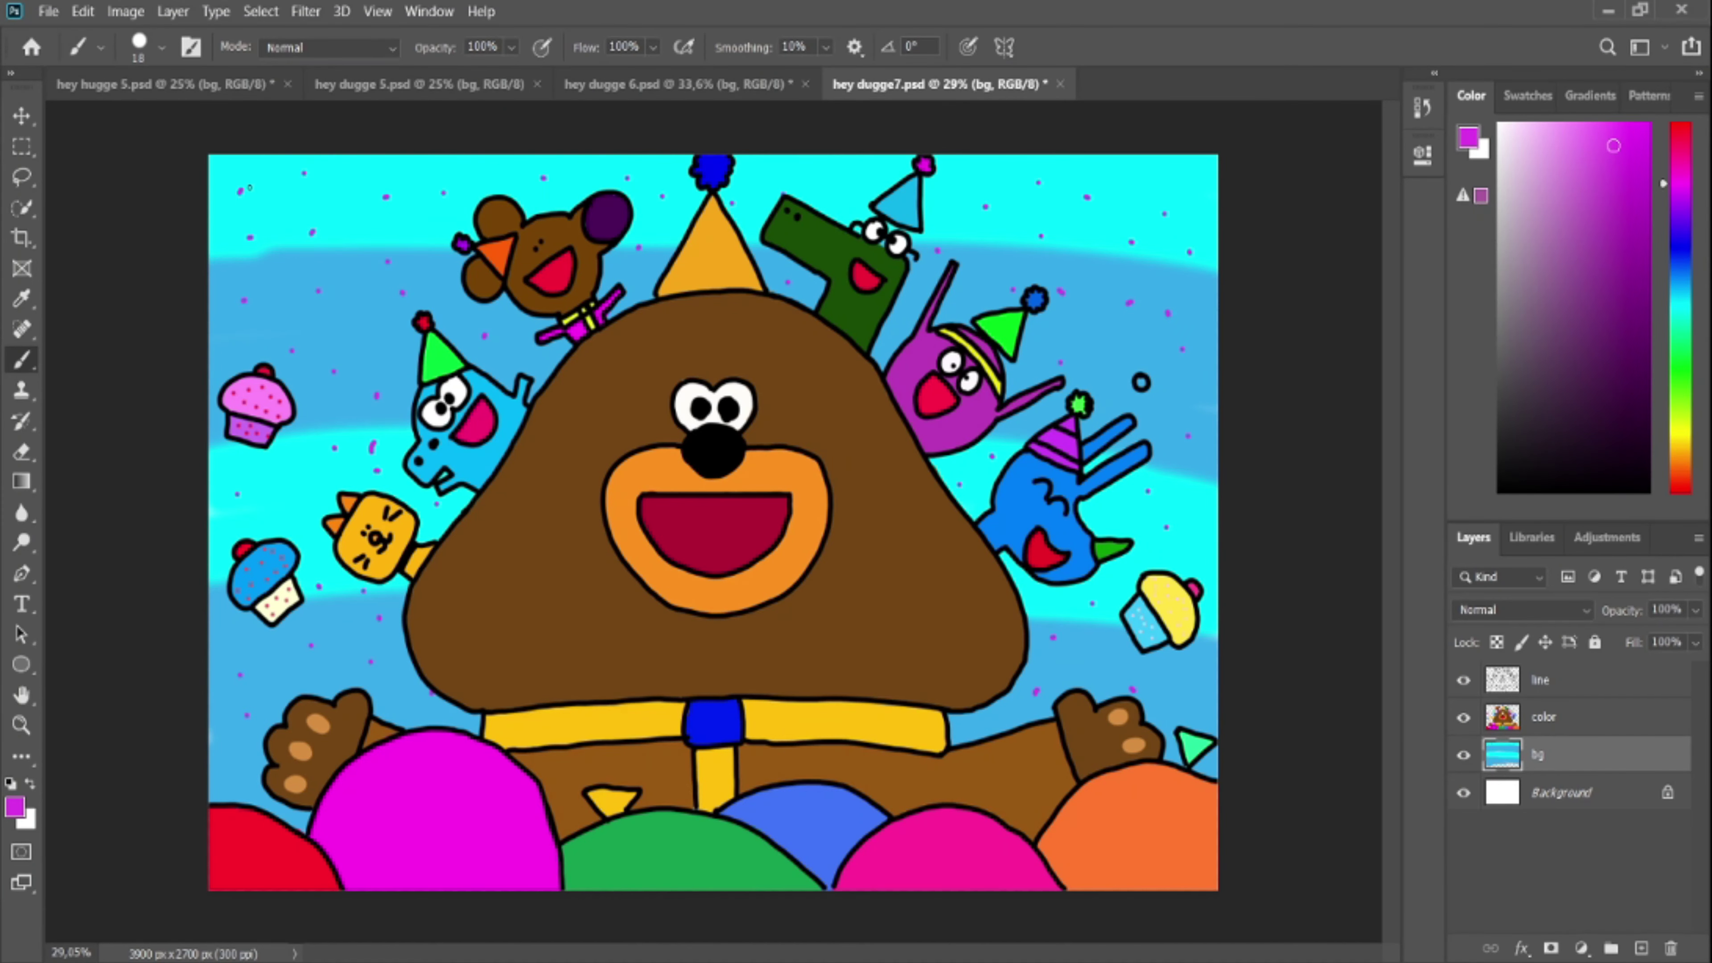
{"action": "scroll", "coordinate": [529, 642], "scroll_direction": "down", "scroll_amount": 1}
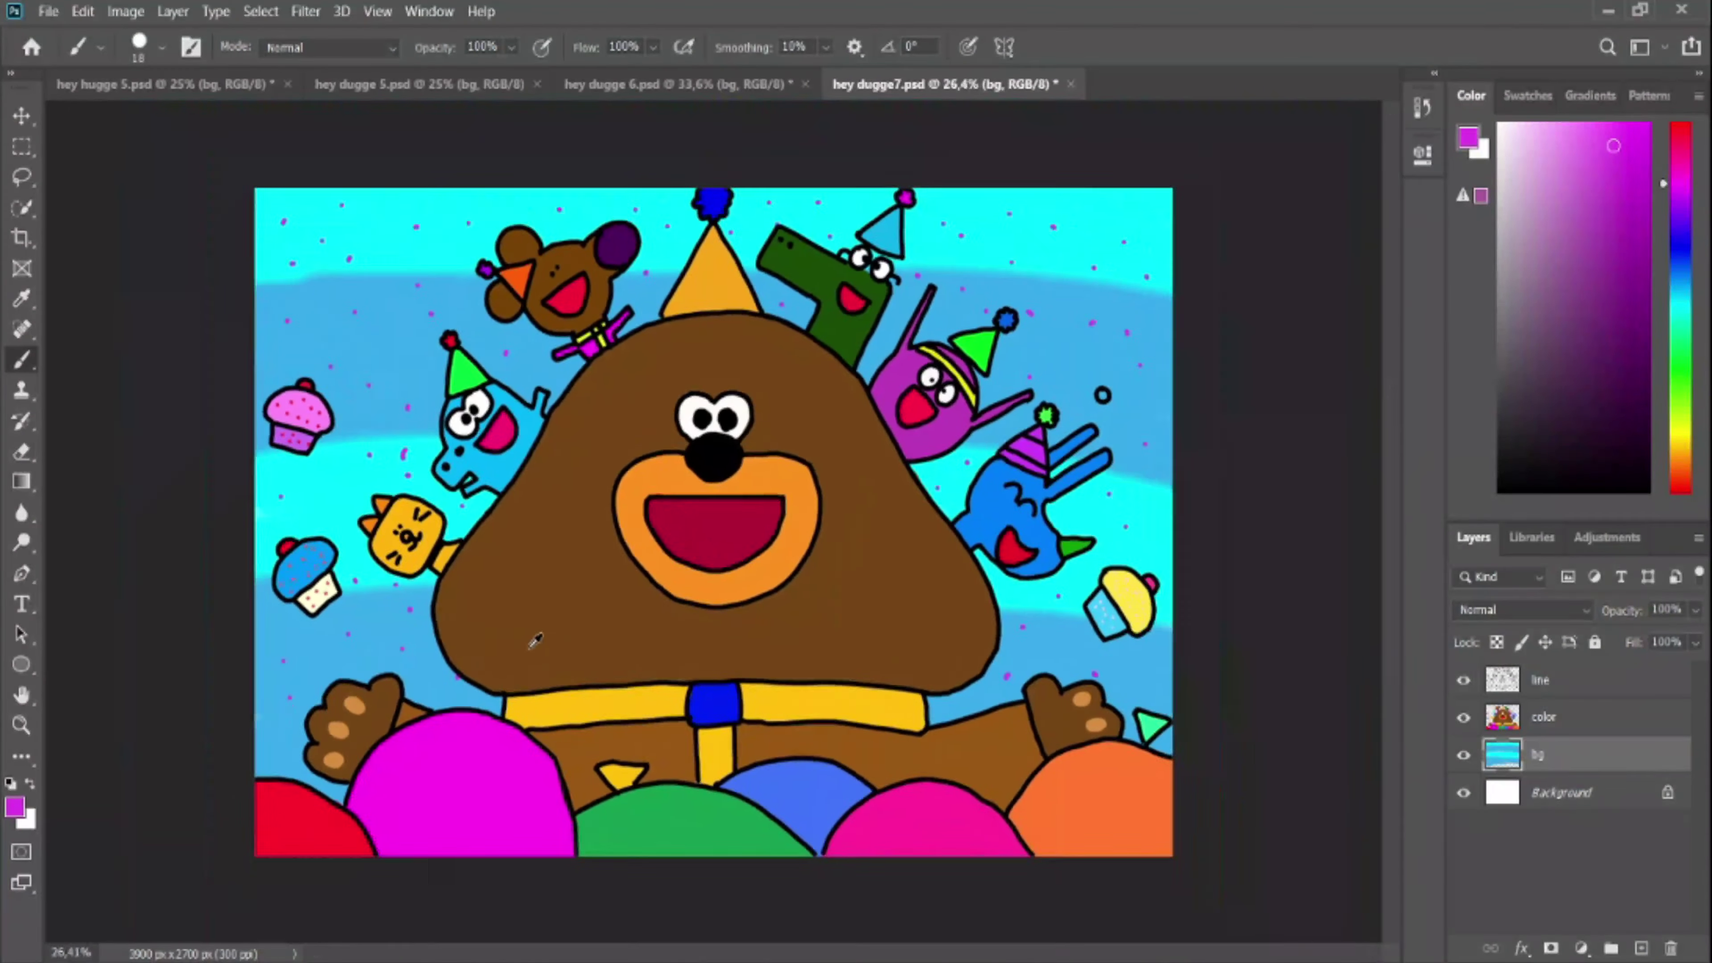
{"action": "scroll", "coordinate": [529, 642], "scroll_direction": "up", "scroll_amount": 3}
{"action": "left_click_drag", "start_coordinate": [1392, 513], "coordinate": [1392, 539]}
{"action": "scroll", "coordinate": [1013, 951], "scroll_direction": "down", "scroll_amount": 1}
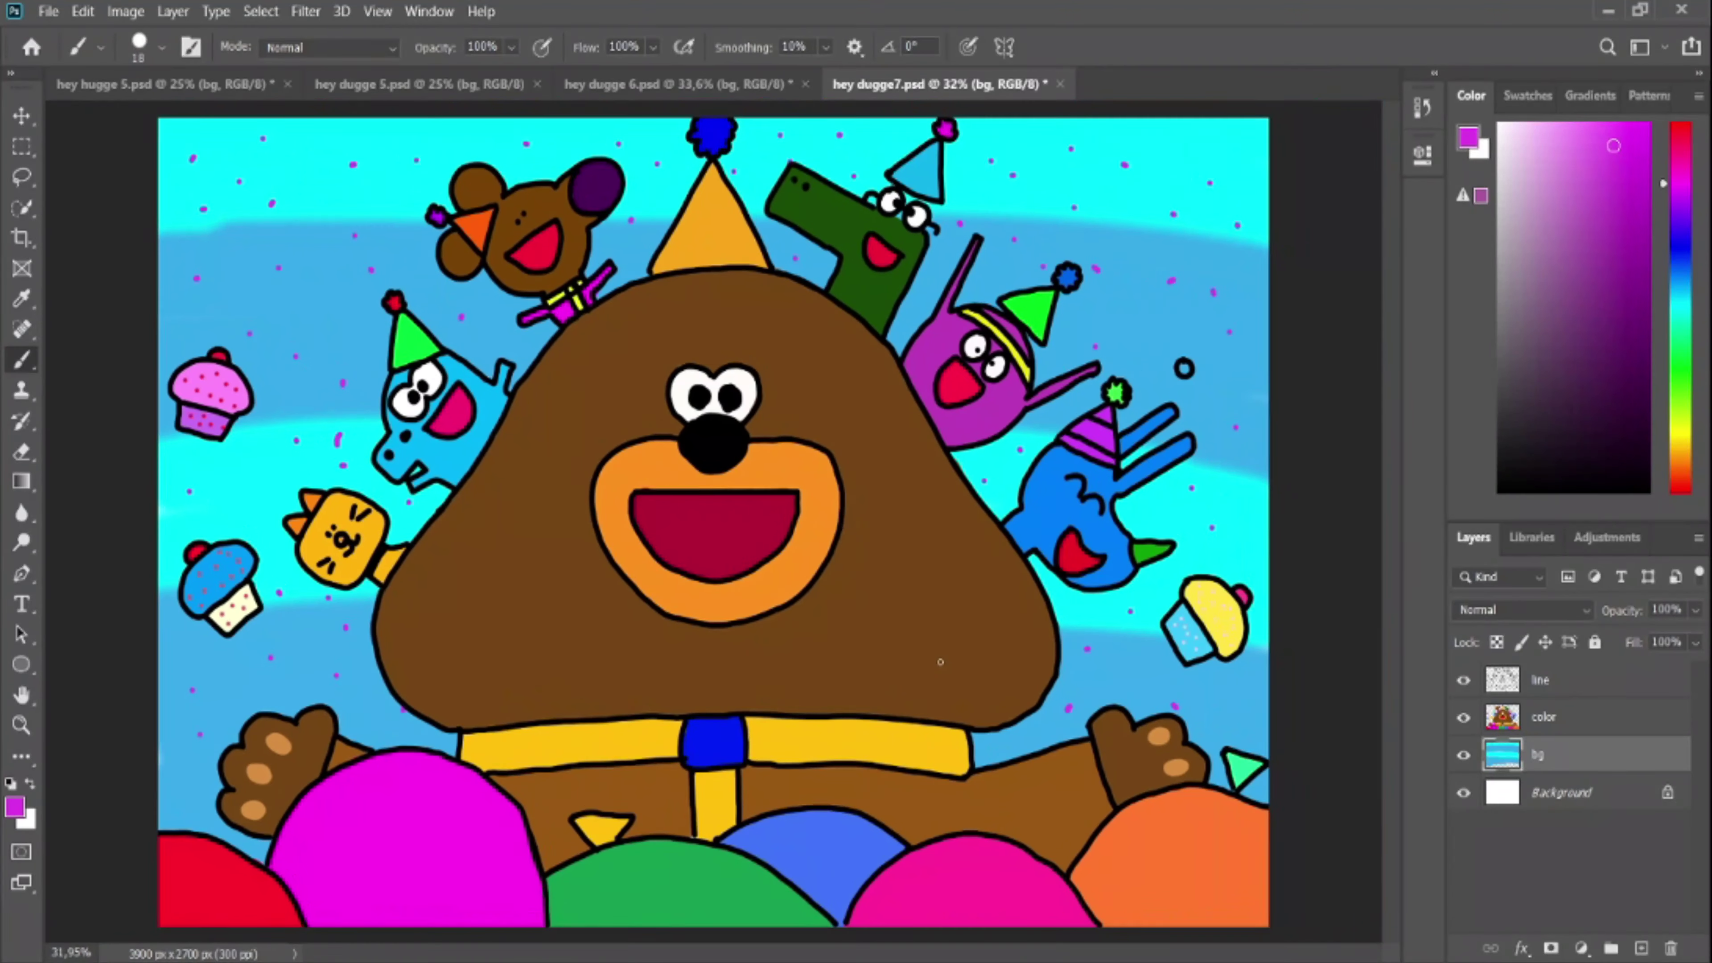